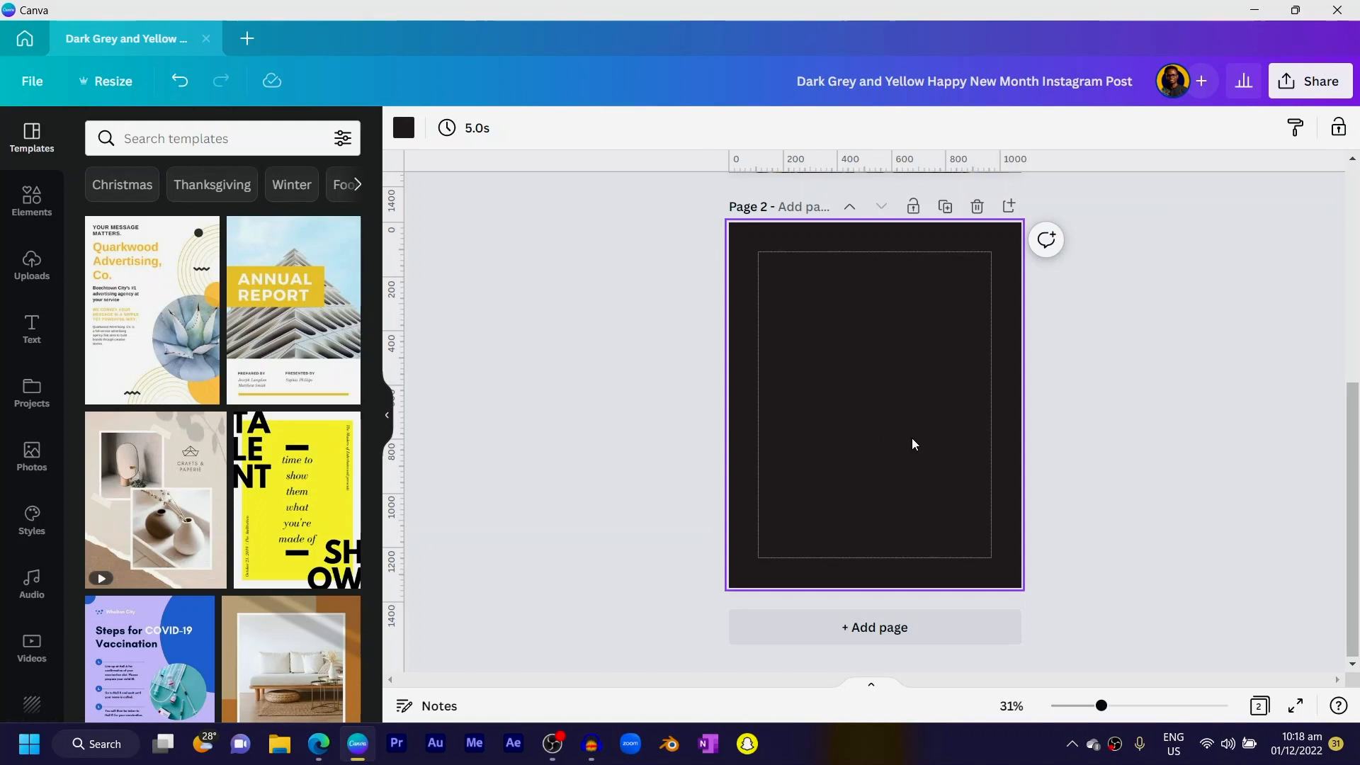
Look up the hex code of page 2's dark background color.
left_click(404, 127)
left_click(103, 220)
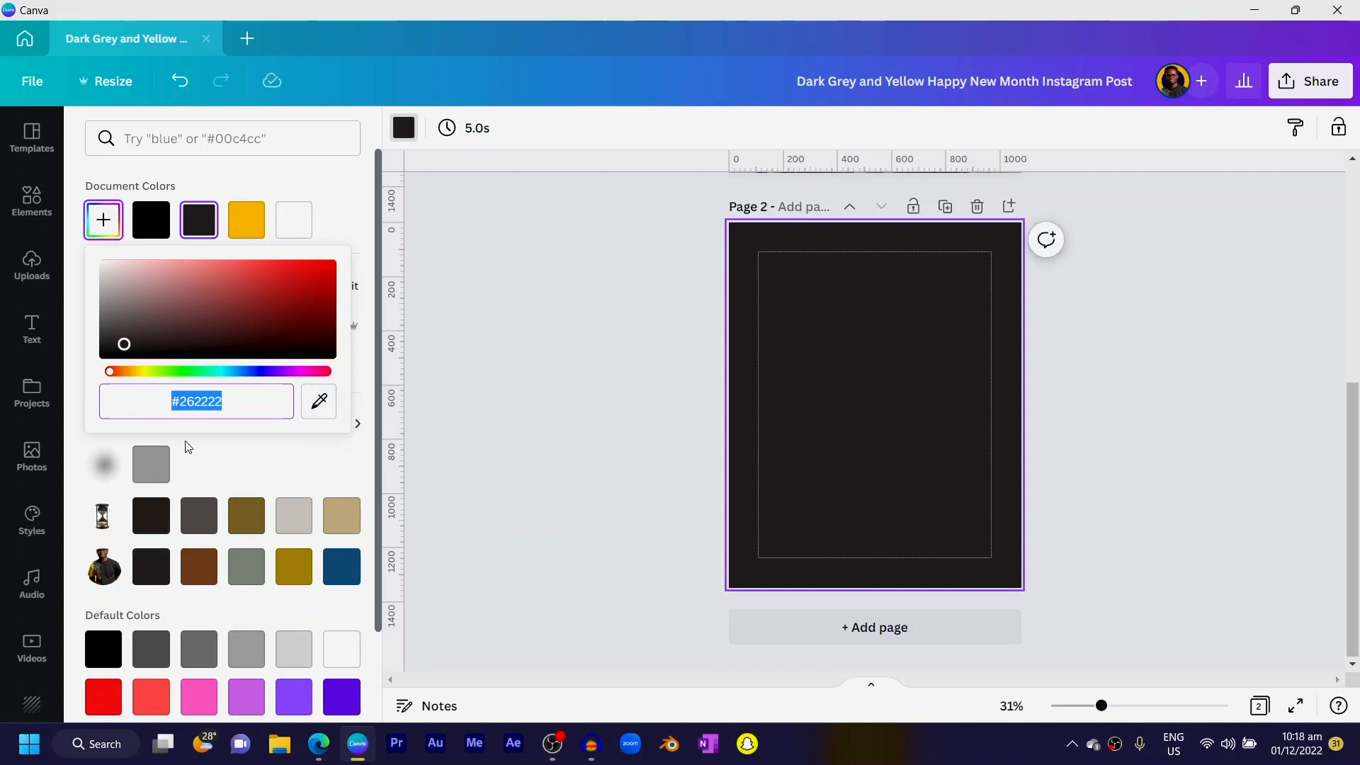
left_click(182, 409)
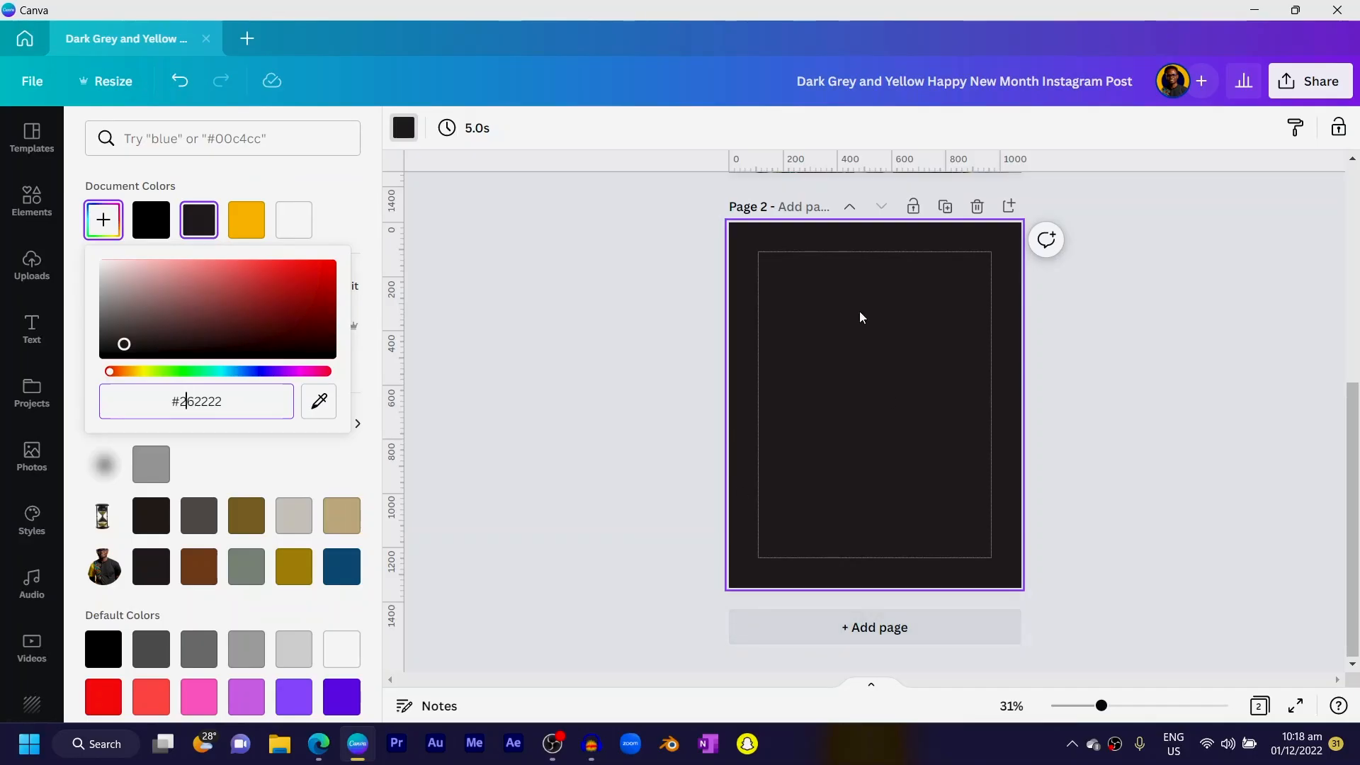
left_click(851, 391)
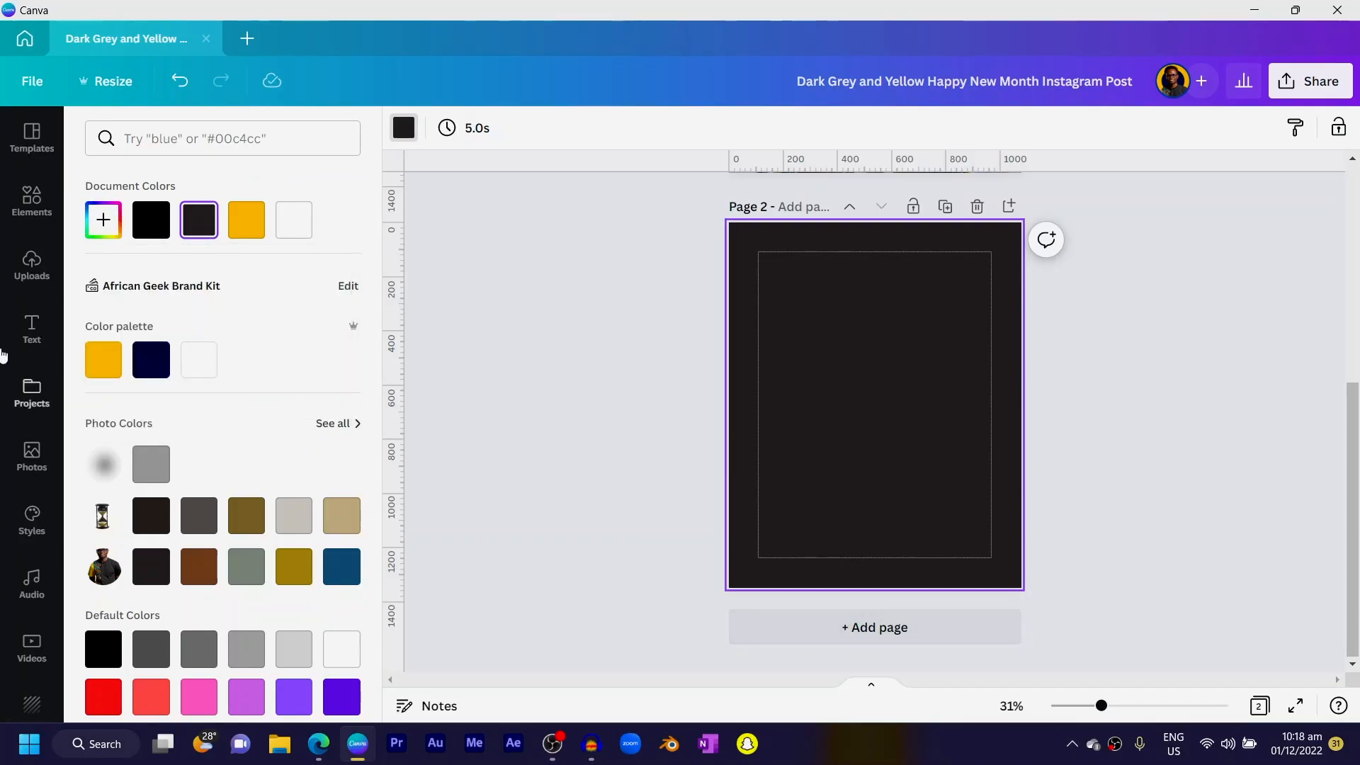
Add the uploaded pink glow image to page 2 and place it in the page's lower left corner.
left_click(22, 214)
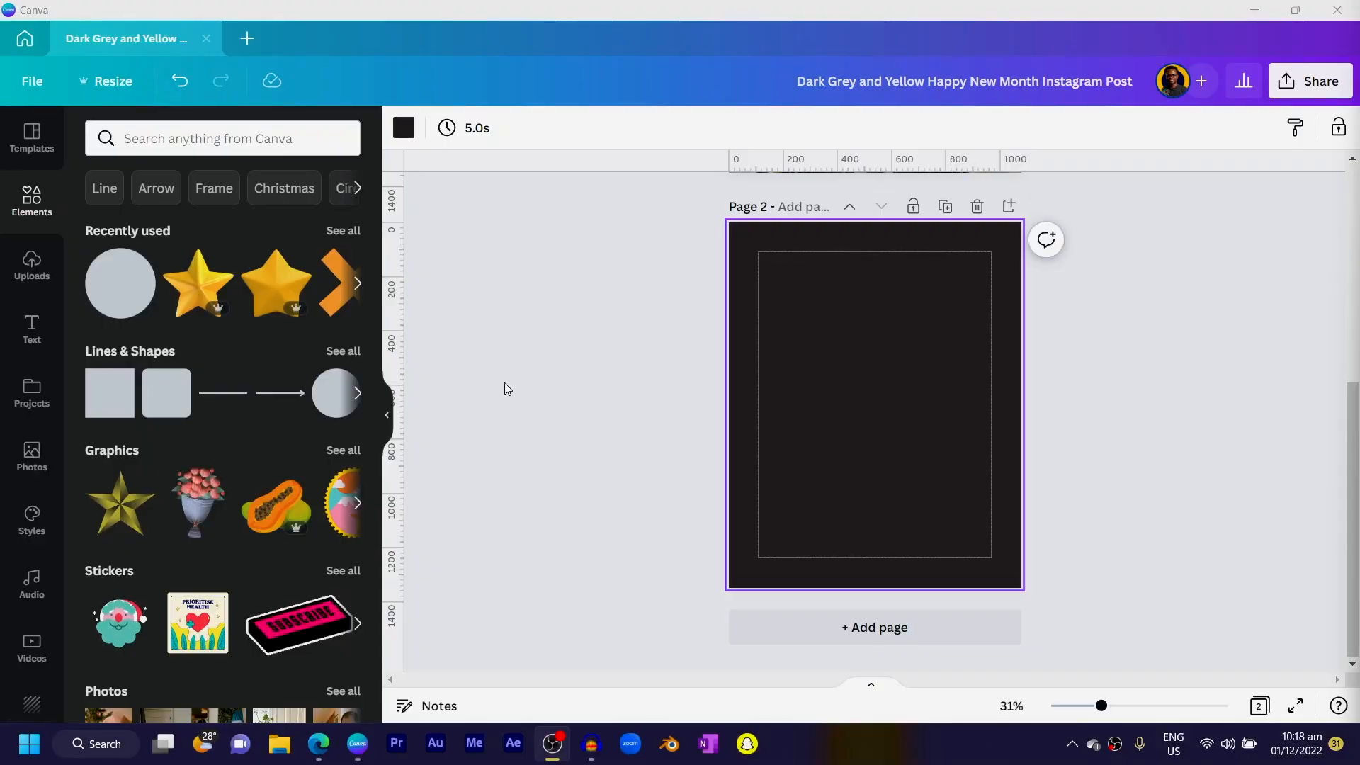
left_click(32, 266)
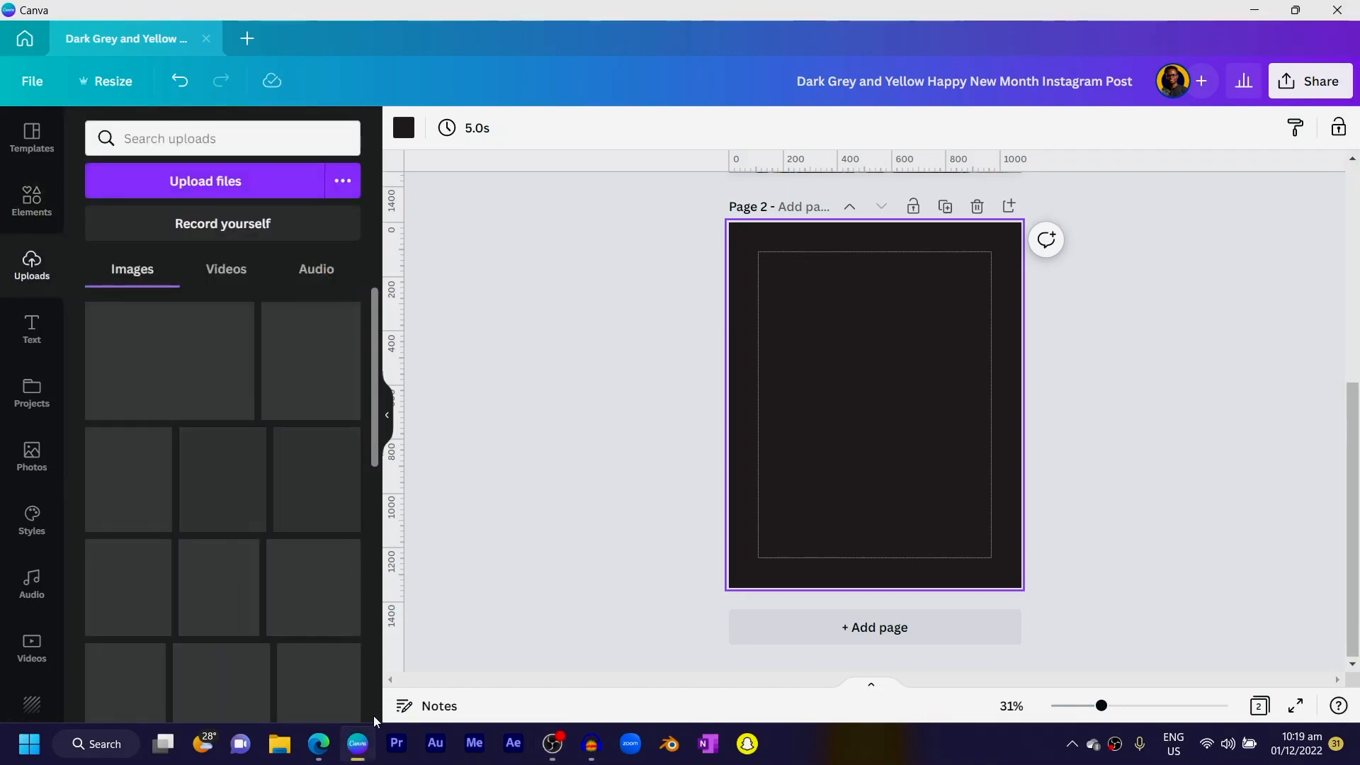
left_click(250, 466)
left_click_drag(935, 440, 883, 479)
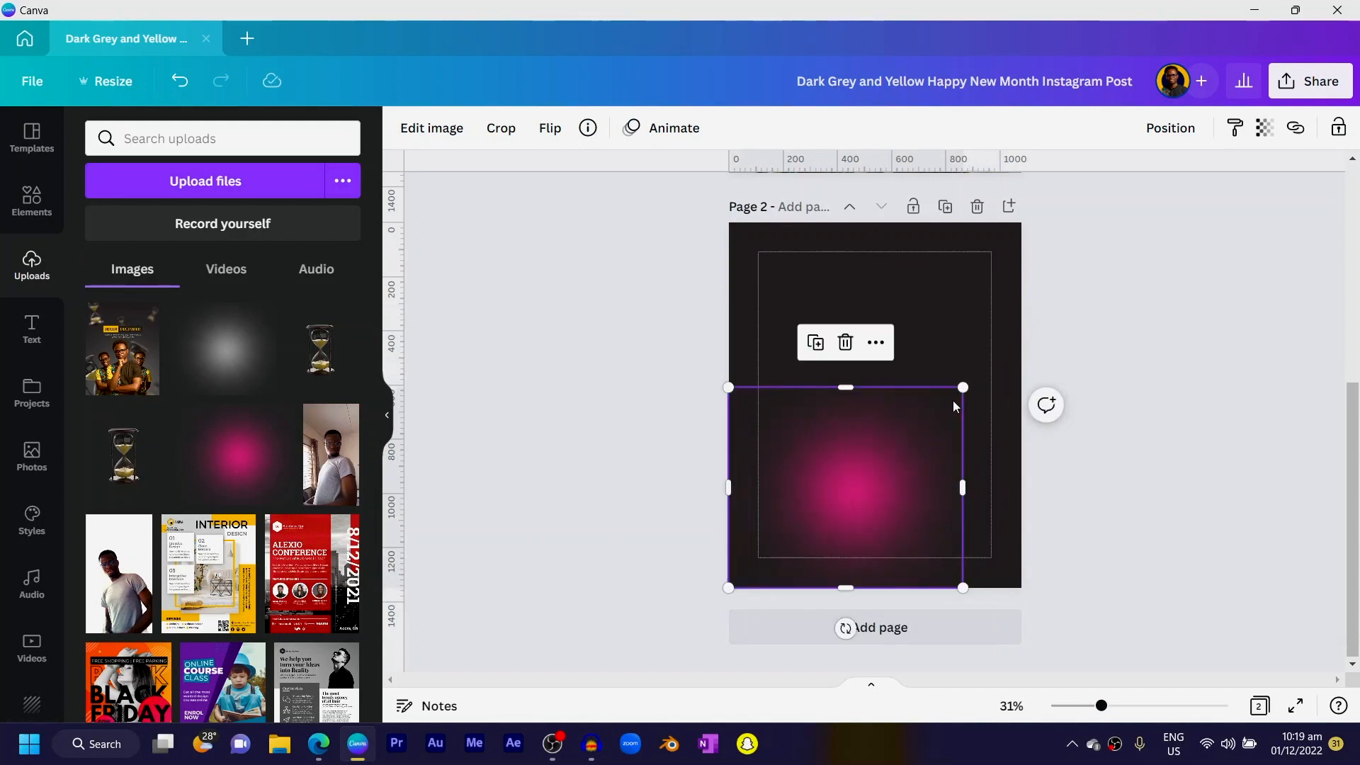
Enlarge the pink glow to about 1,450 by 1,242 px and center it horizontally on the page.
left_click_drag(965, 383, 1117, 231)
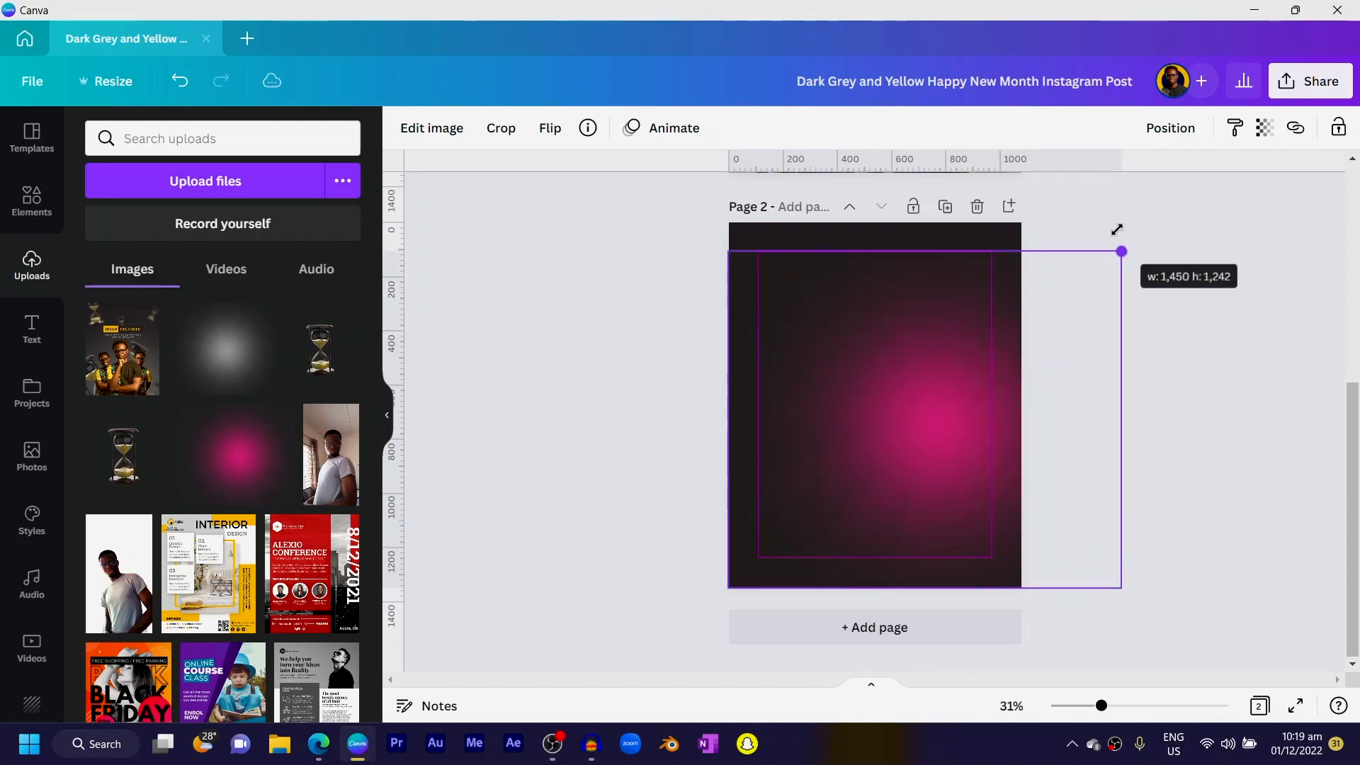
left_click_drag(902, 391, 860, 392)
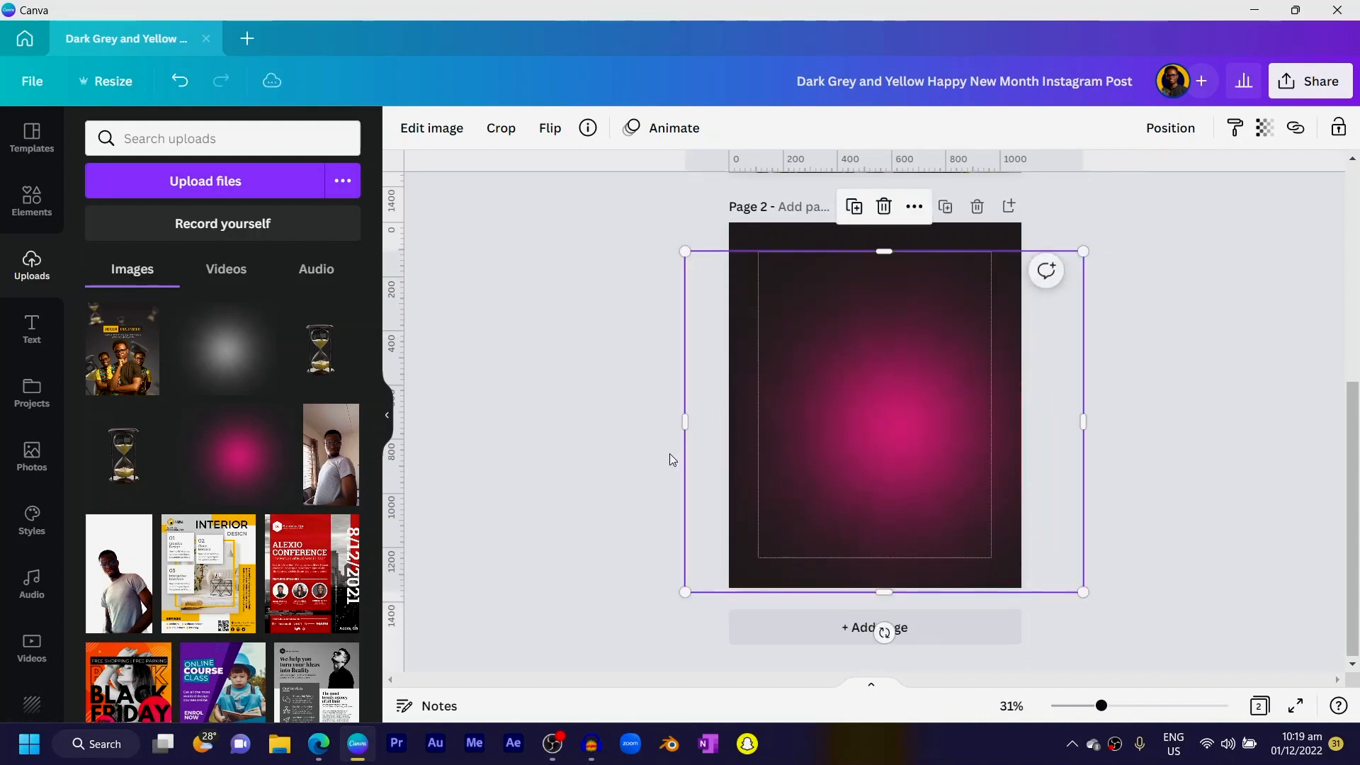
left_click(481, 474)
left_click(772, 464)
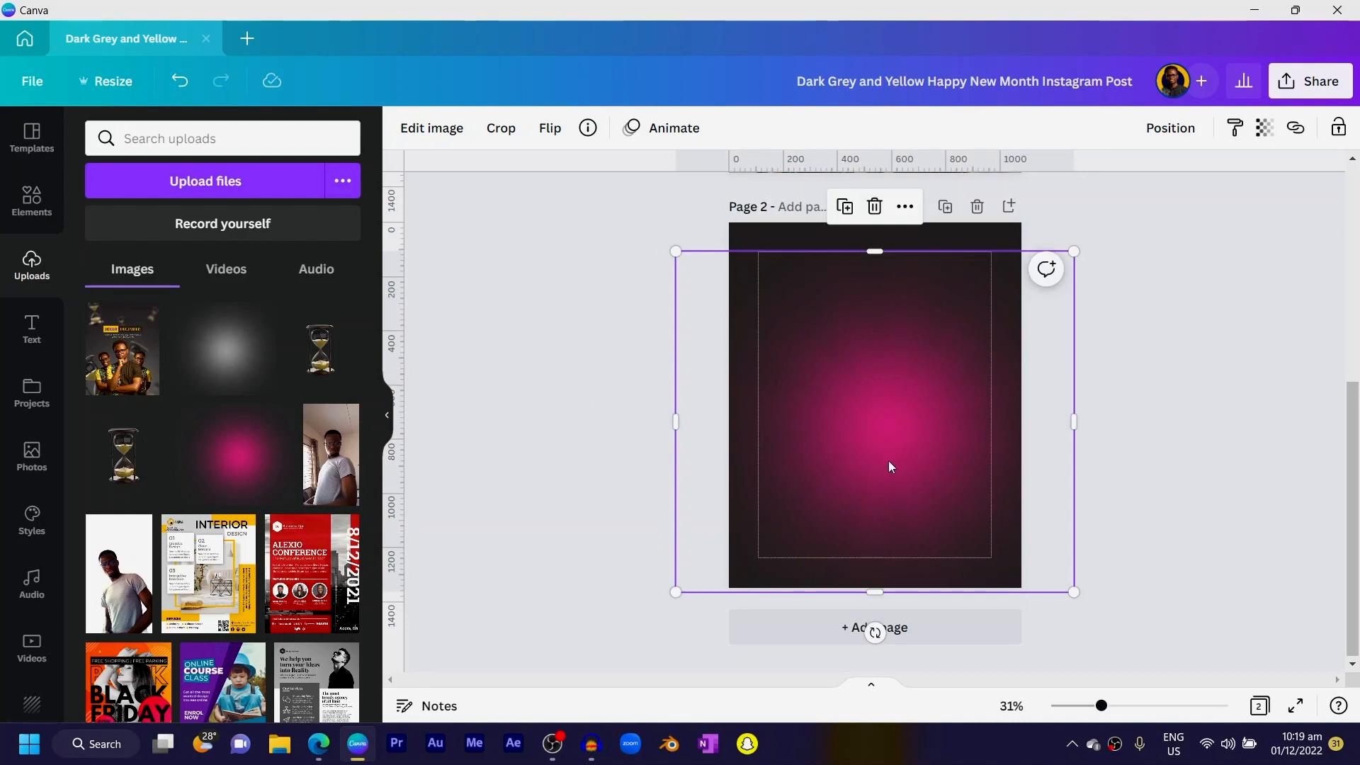
Give the glow image the Sea Blue duotone effect and open that effect's color controls.
left_click(417, 136)
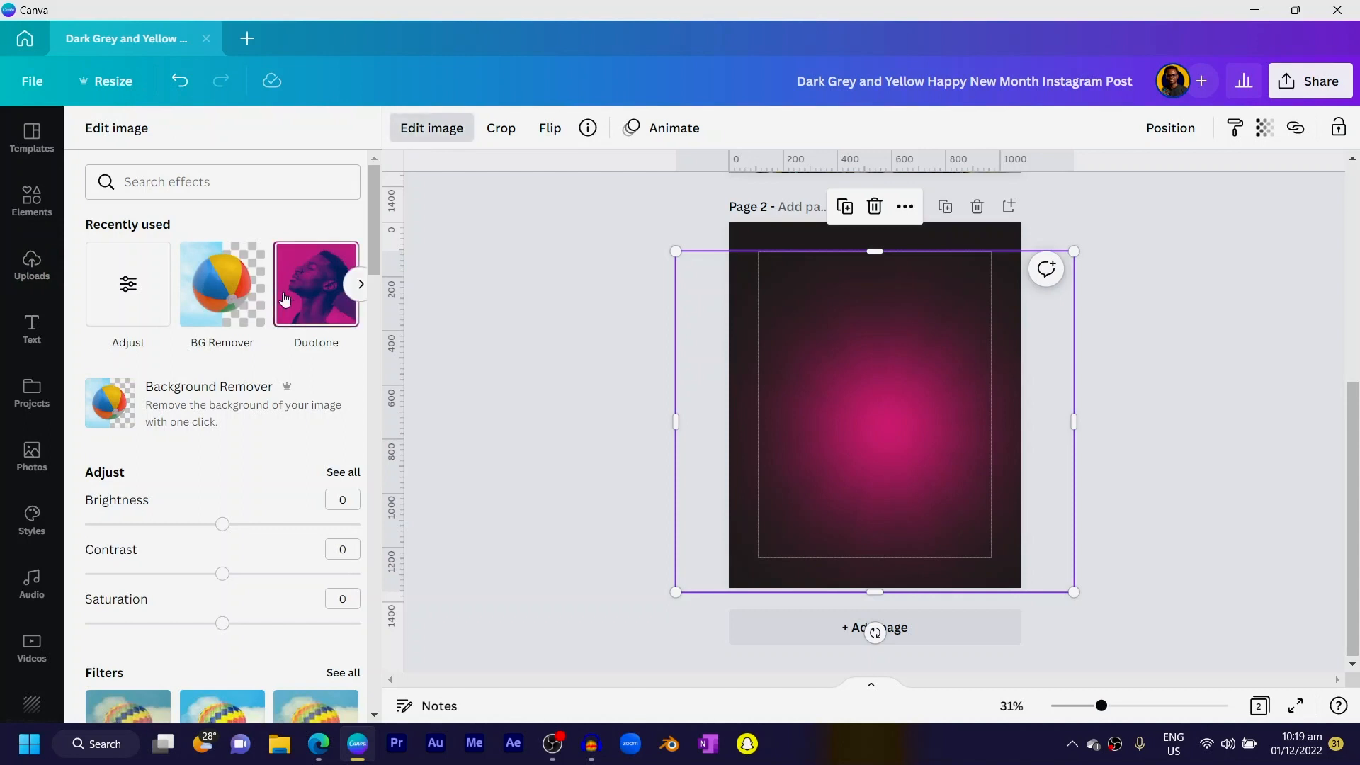
left_click(307, 306)
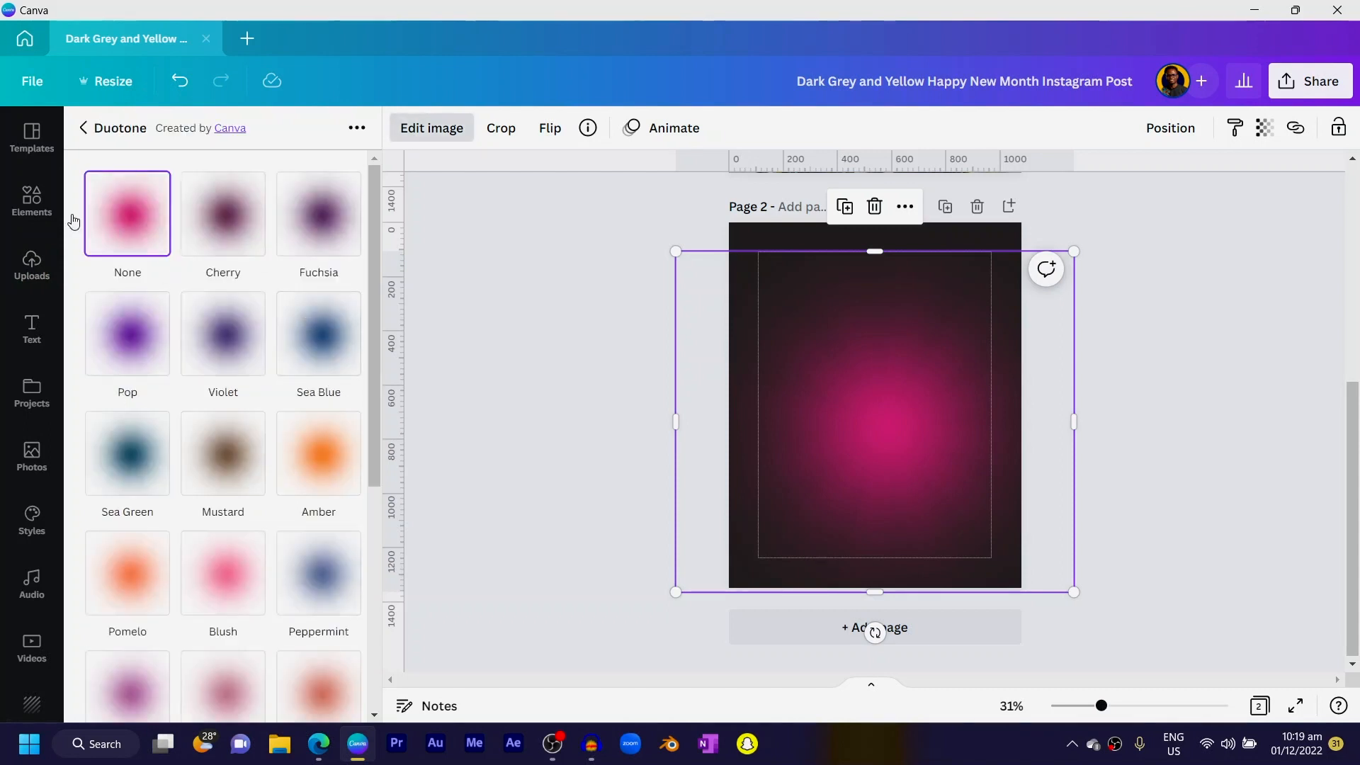
left_click(330, 351)
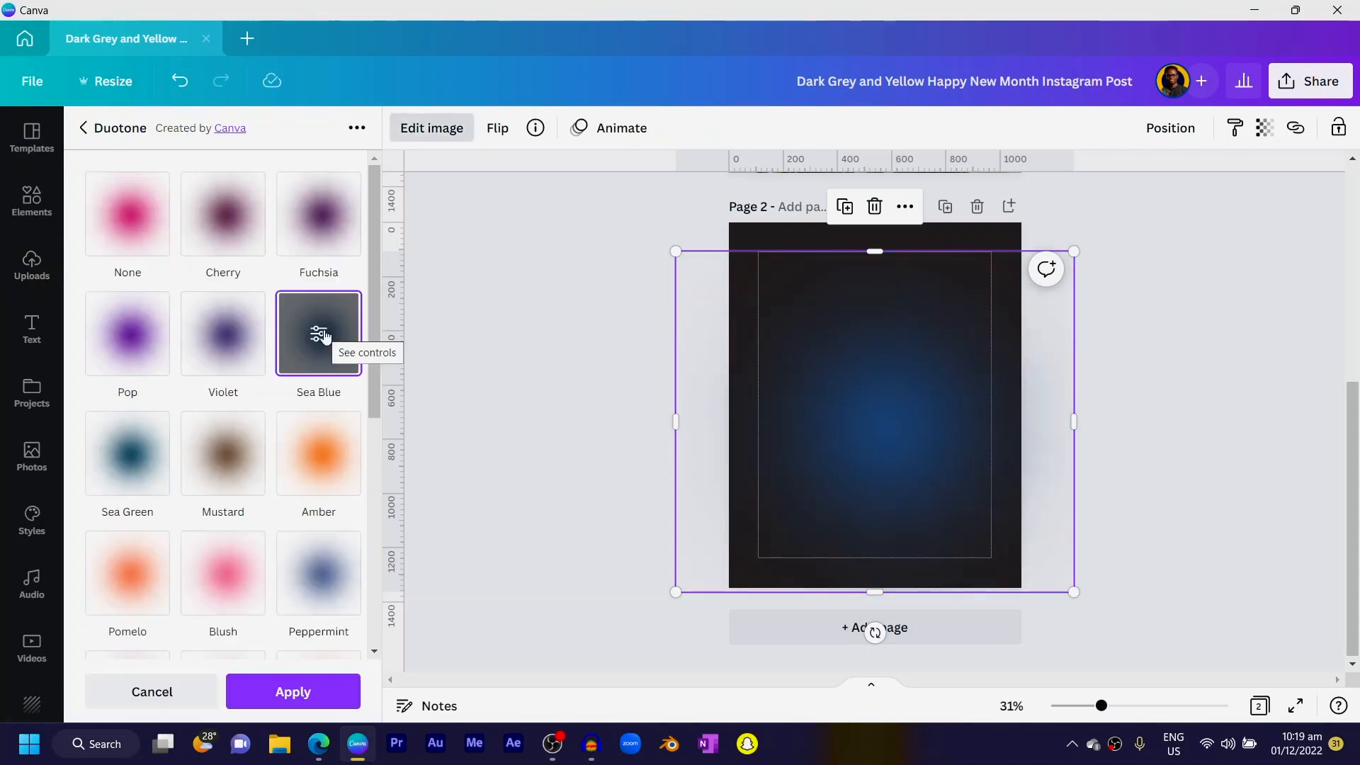
left_click(320, 352)
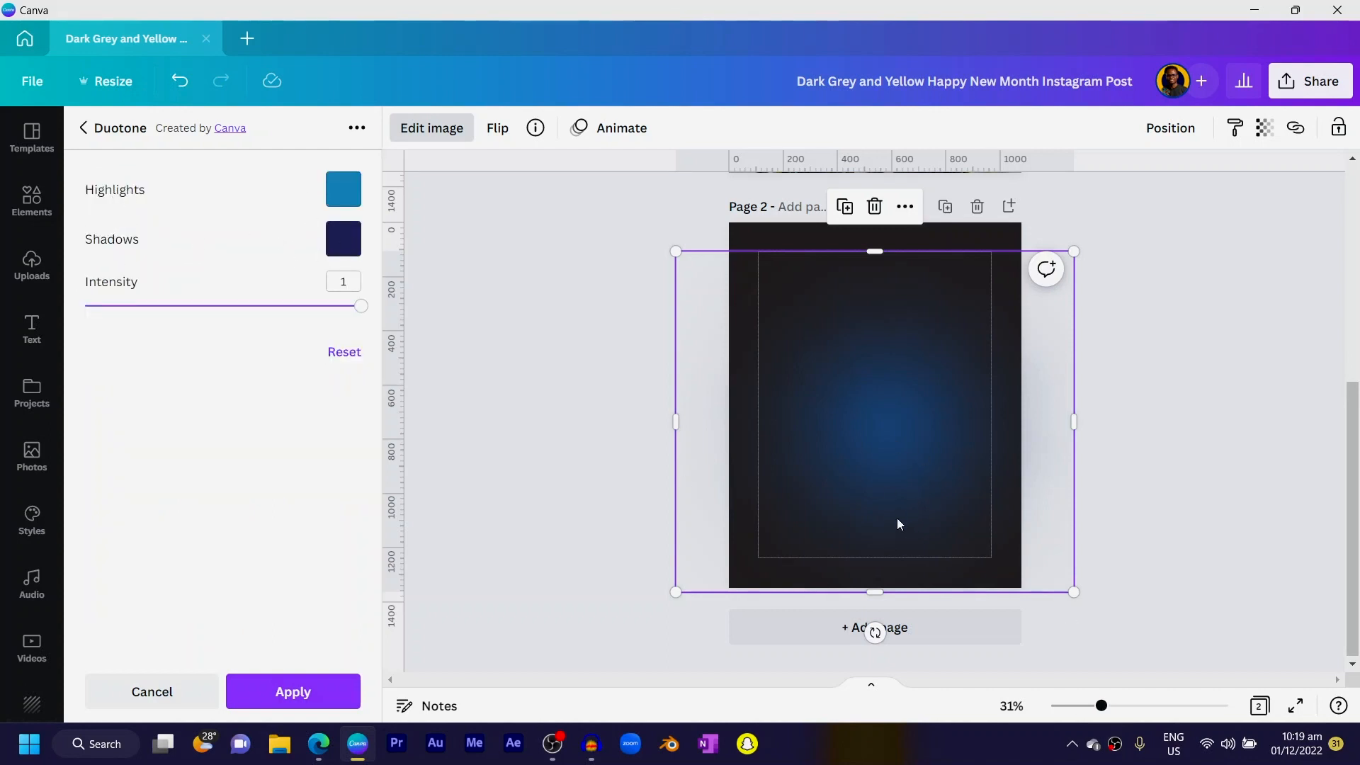
Set the duotone's highlights and shadows to the dark grey document color.
left_click(344, 206)
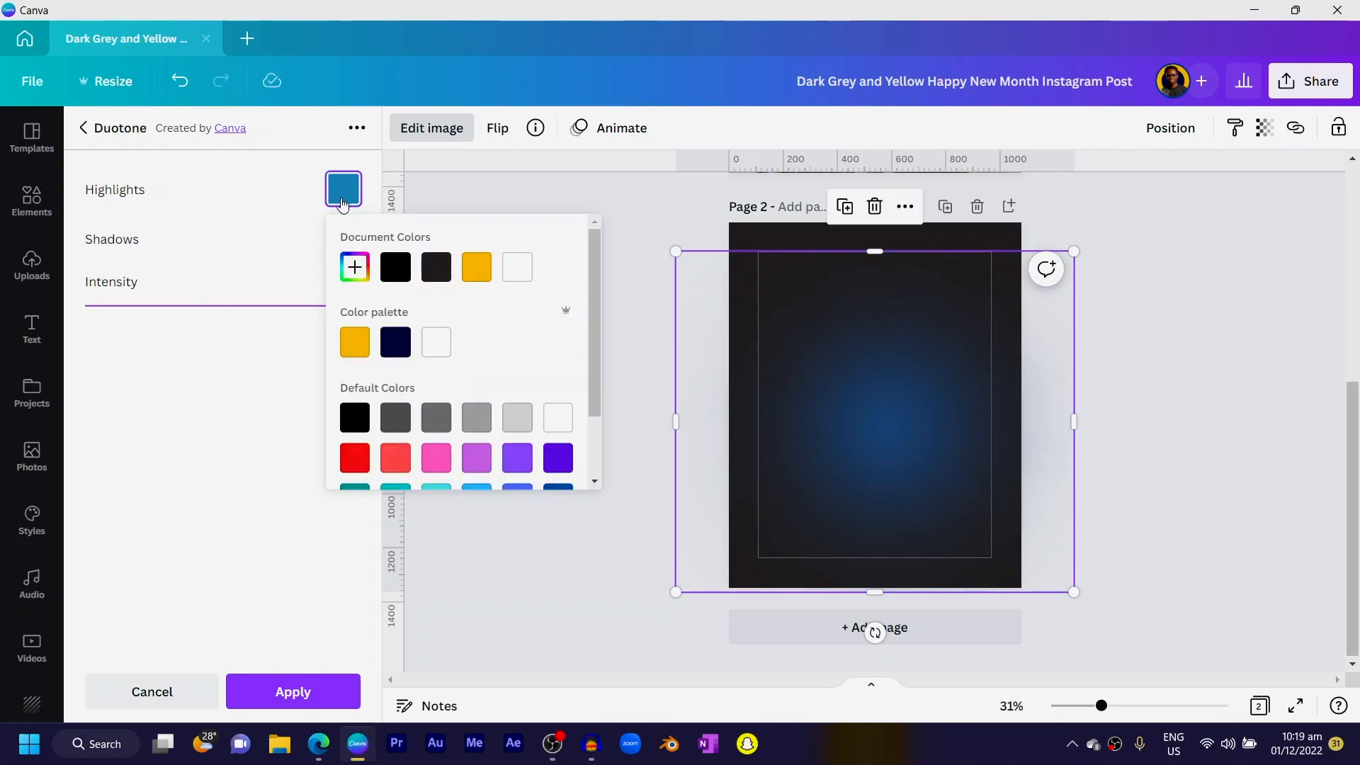
left_click(435, 267)
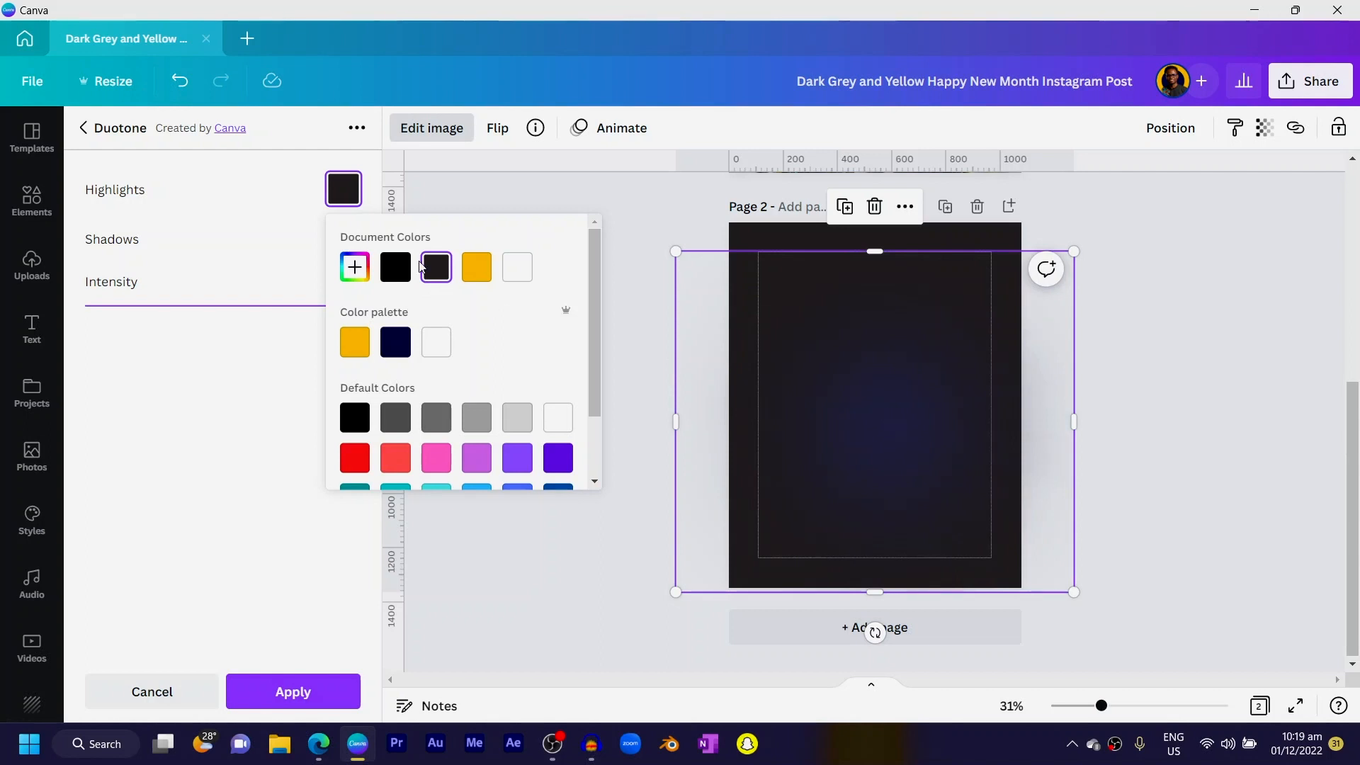
left_click(188, 378)
left_click(344, 239)
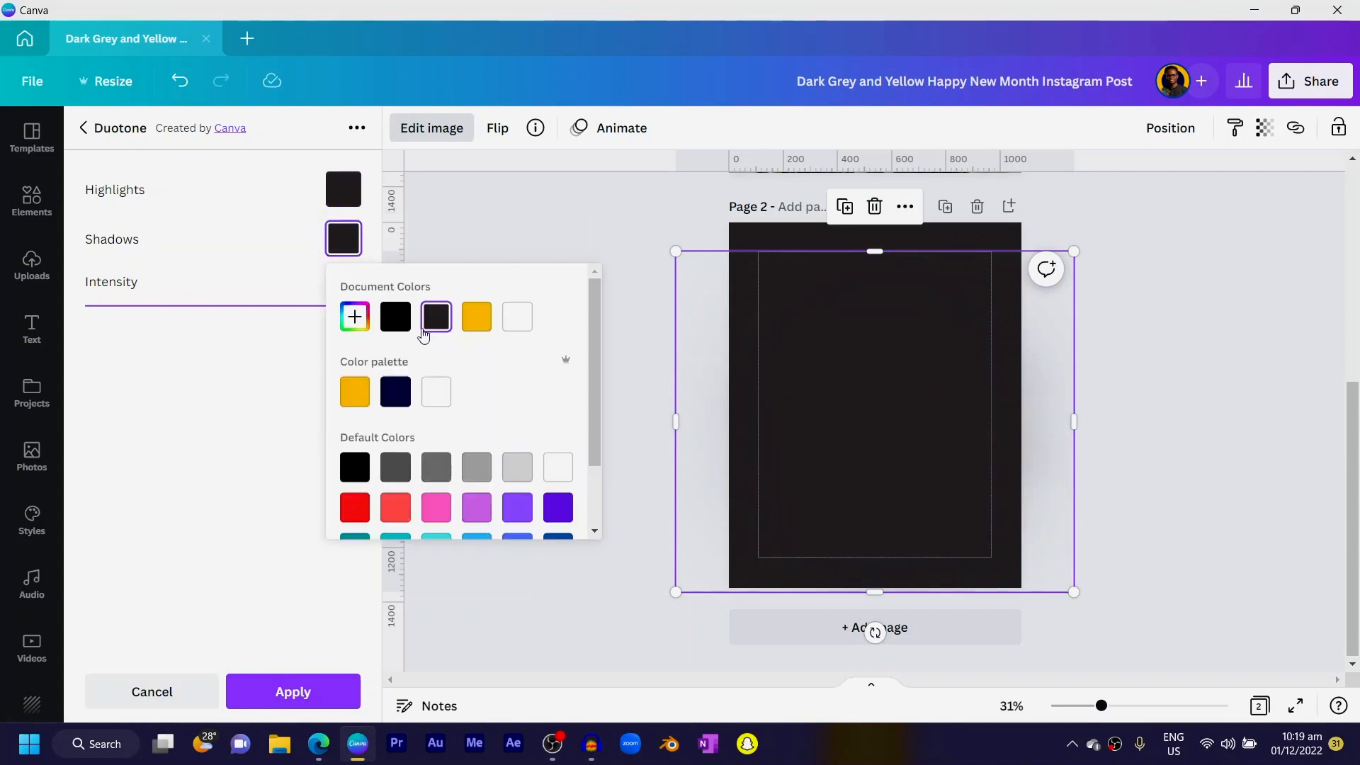
left_click(235, 356)
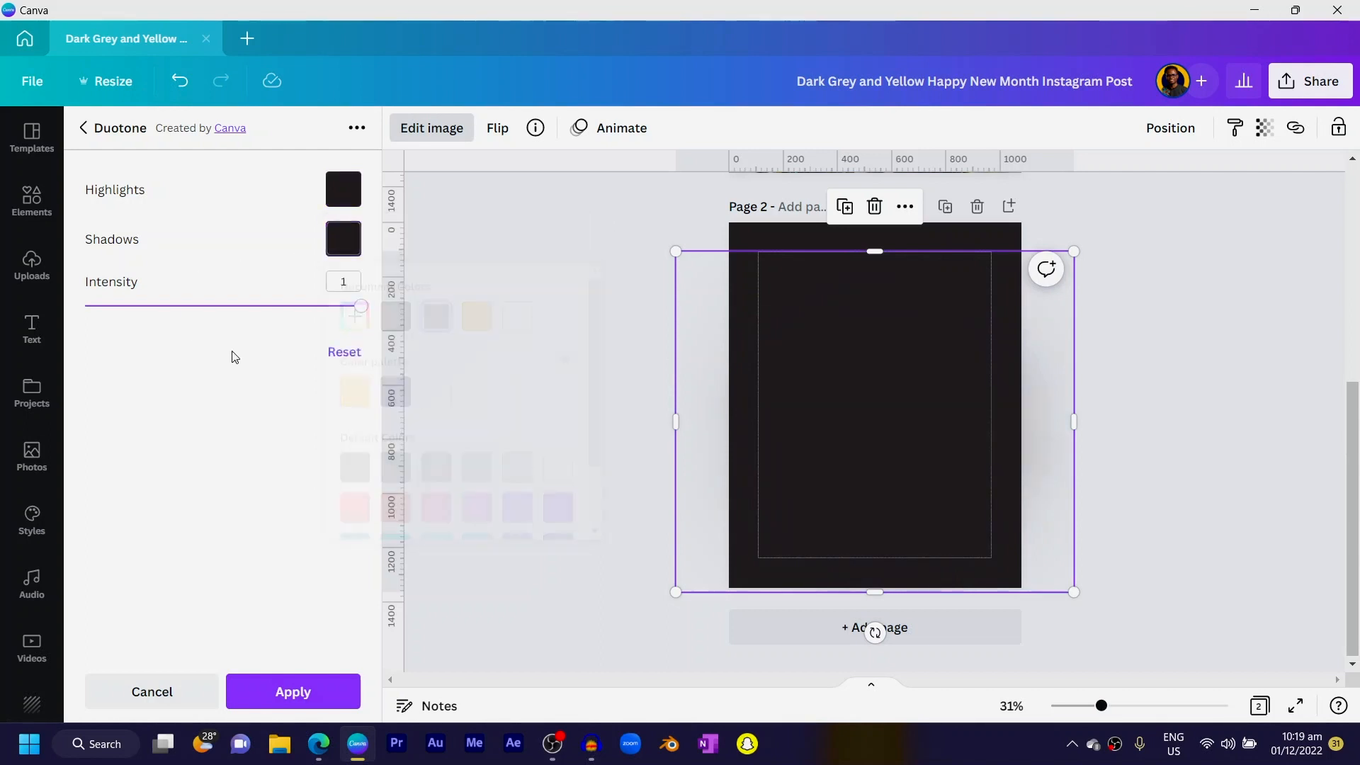
Set both the duotone's highlights and shadows to #9F9E9E and apply the effect to the glow.
left_click(358, 190)
left_click(355, 267)
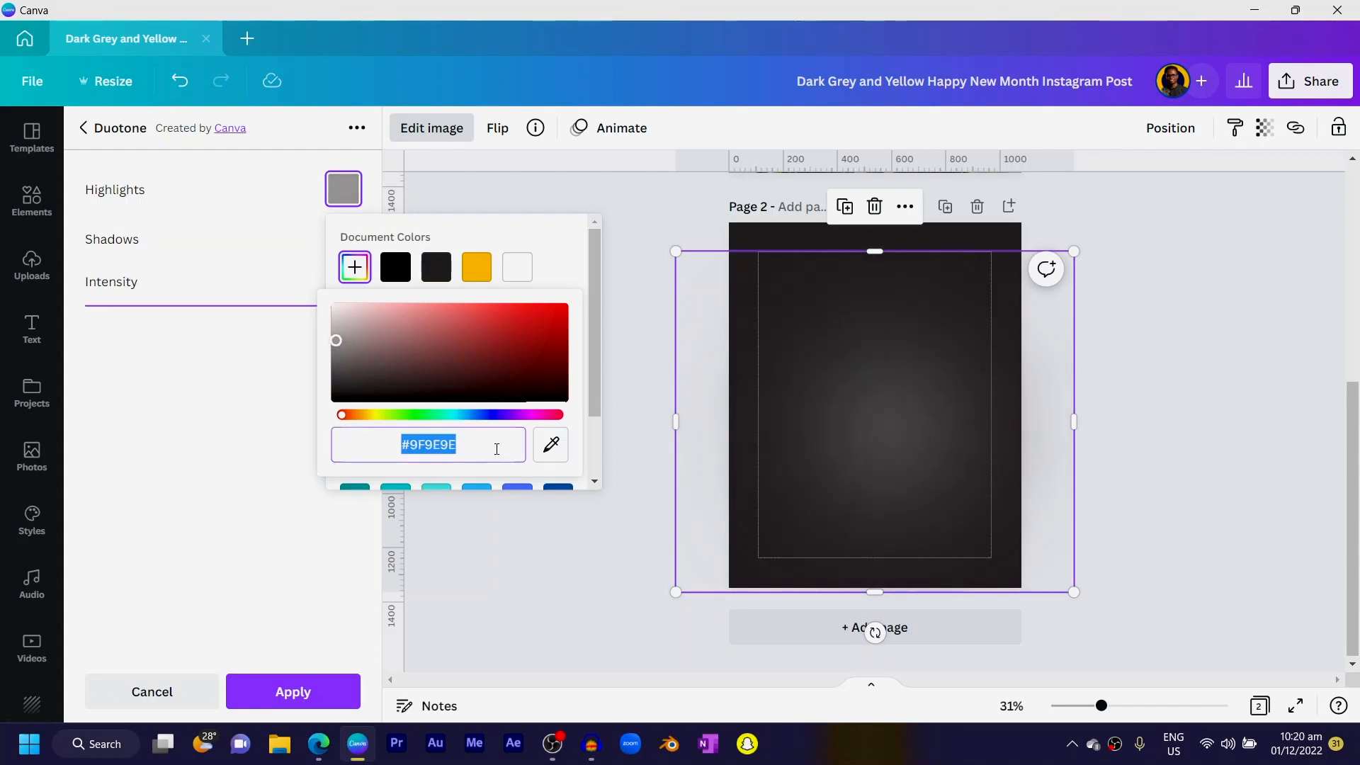
left_click(214, 448)
left_click(348, 244)
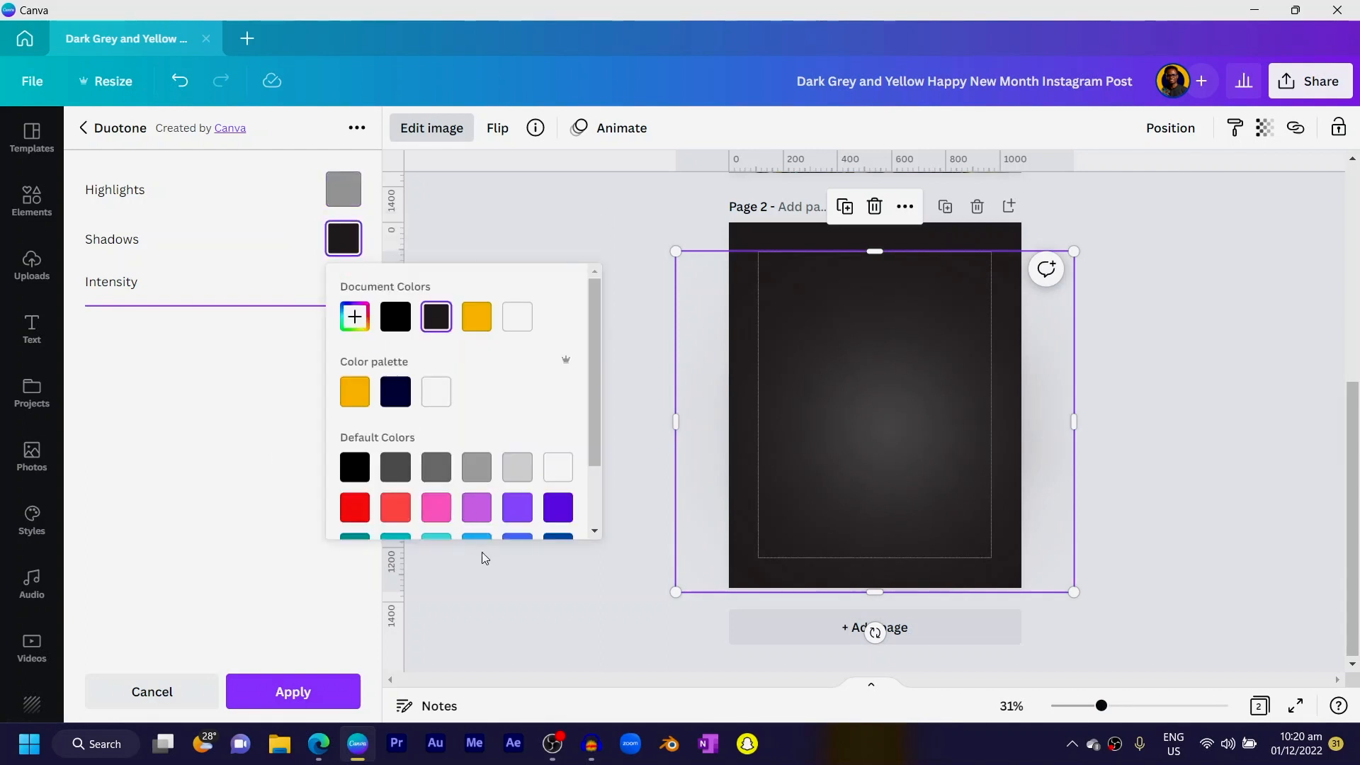
left_click(364, 325)
type("#9F9E9E")
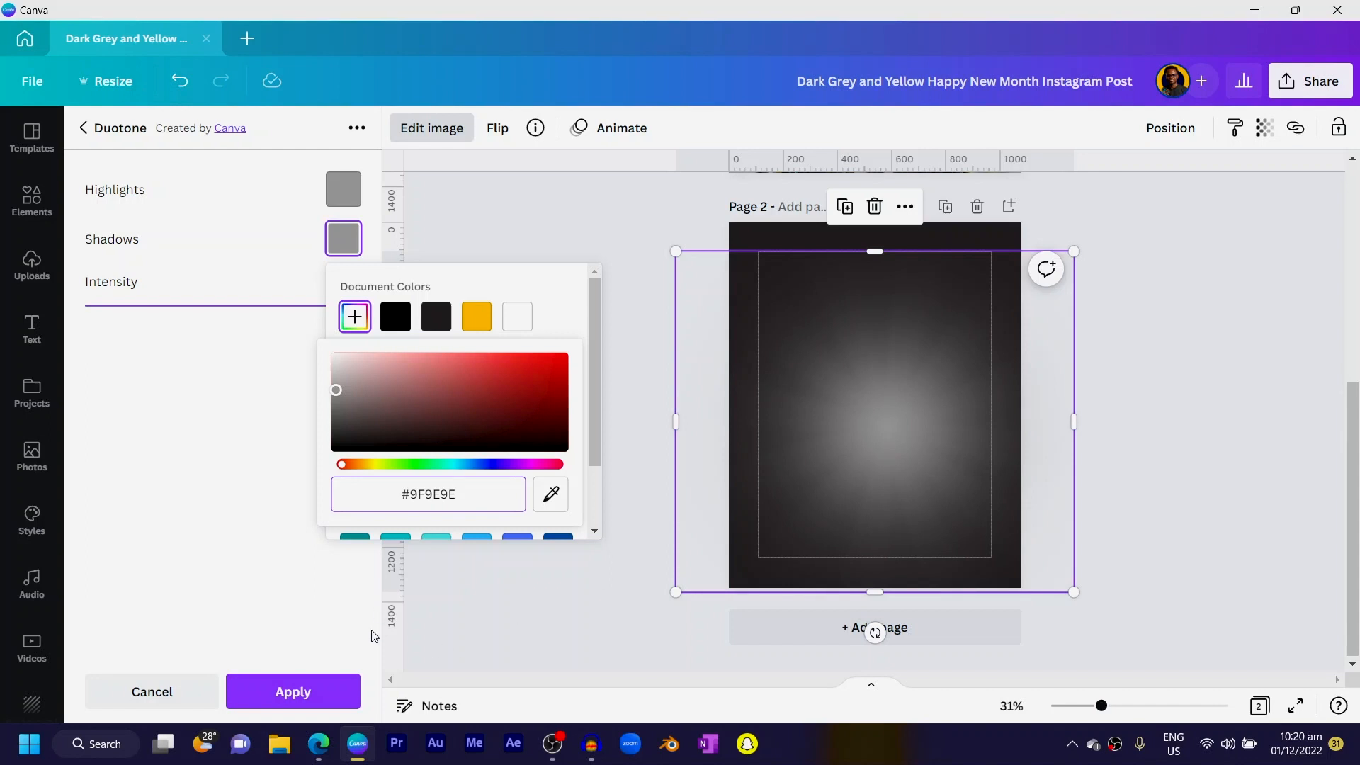
left_click(229, 553)
left_click(330, 698)
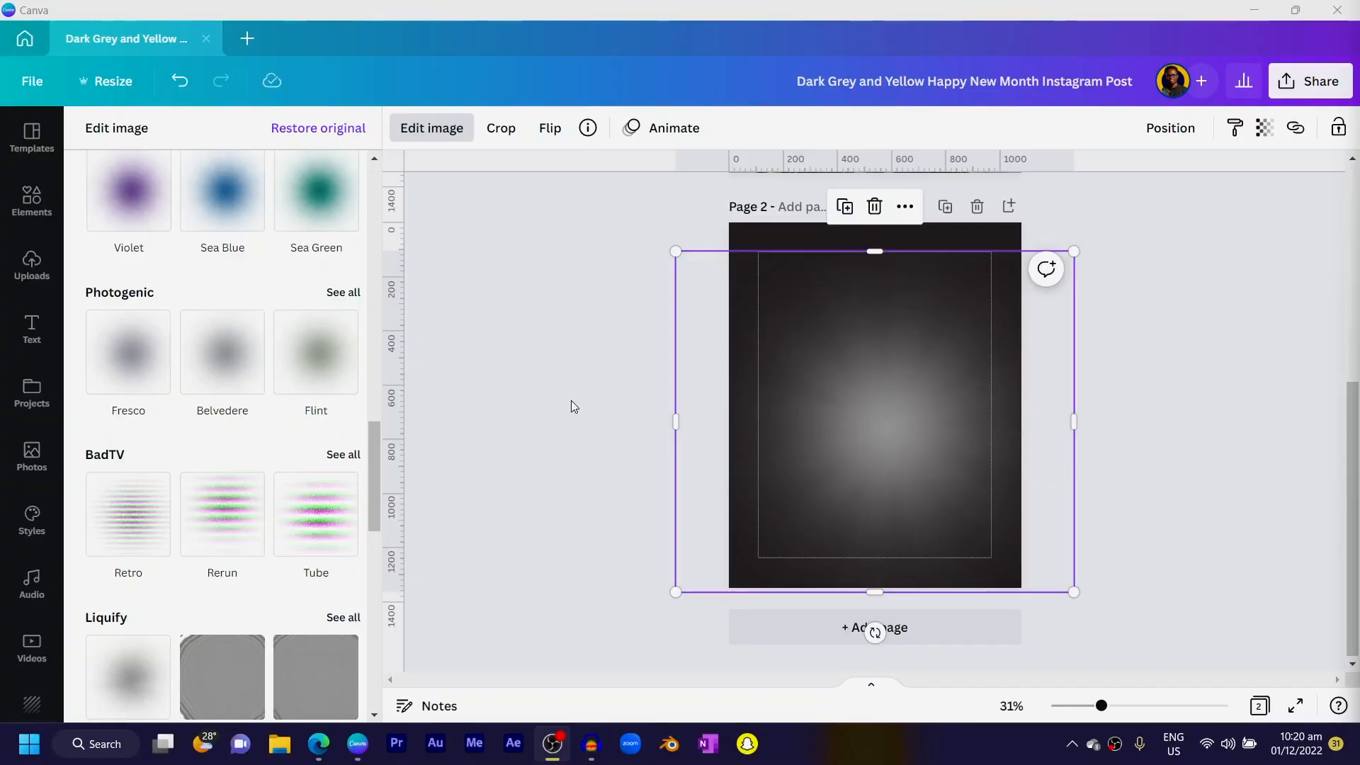
Adjust the grey glow image by raising its blur to about 22.
left_click(559, 410)
left_click(732, 351)
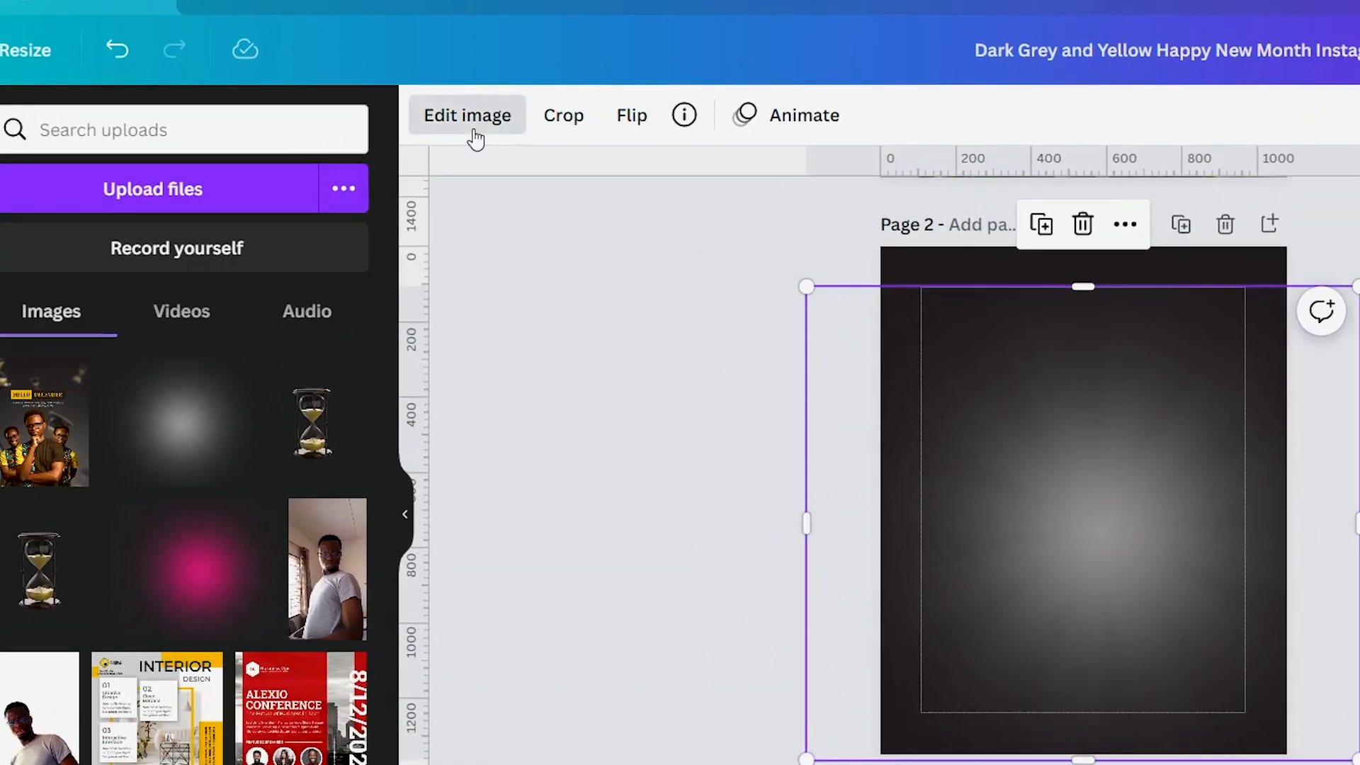
left_click(434, 132)
left_click(304, 387)
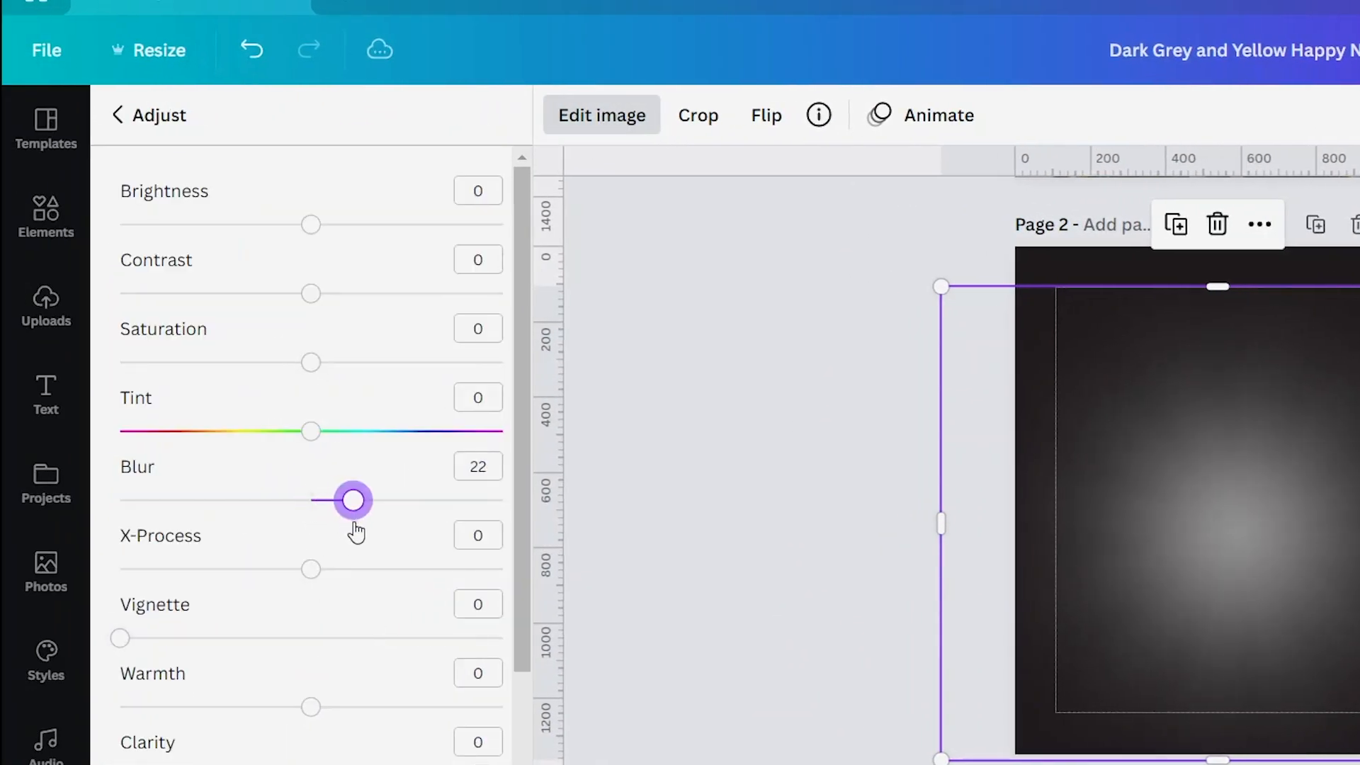
left_click(772, 668)
left_click(1120, 561)
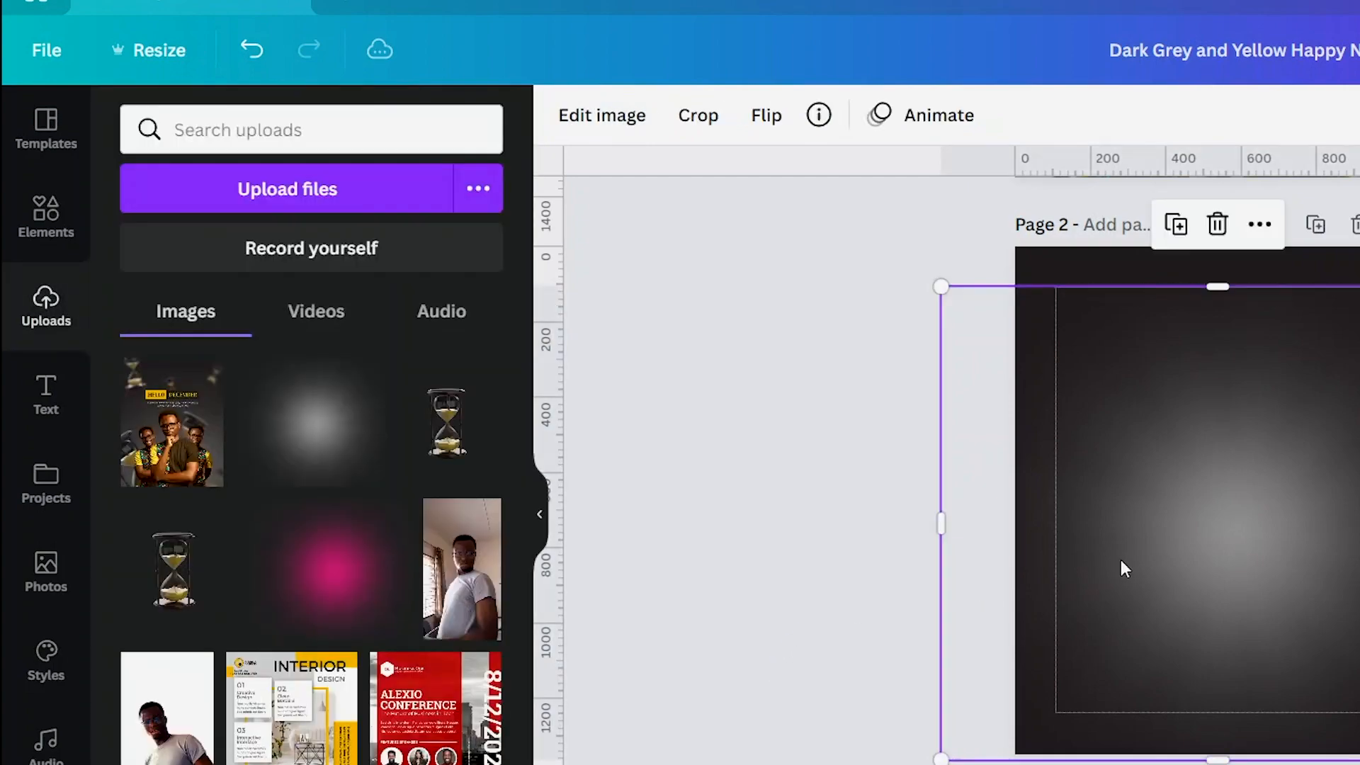
Duplicate the blurred grey glow so that the copy lies exactly over the original, and deselect it.
left_click(1168, 128)
left_click(1172, 453)
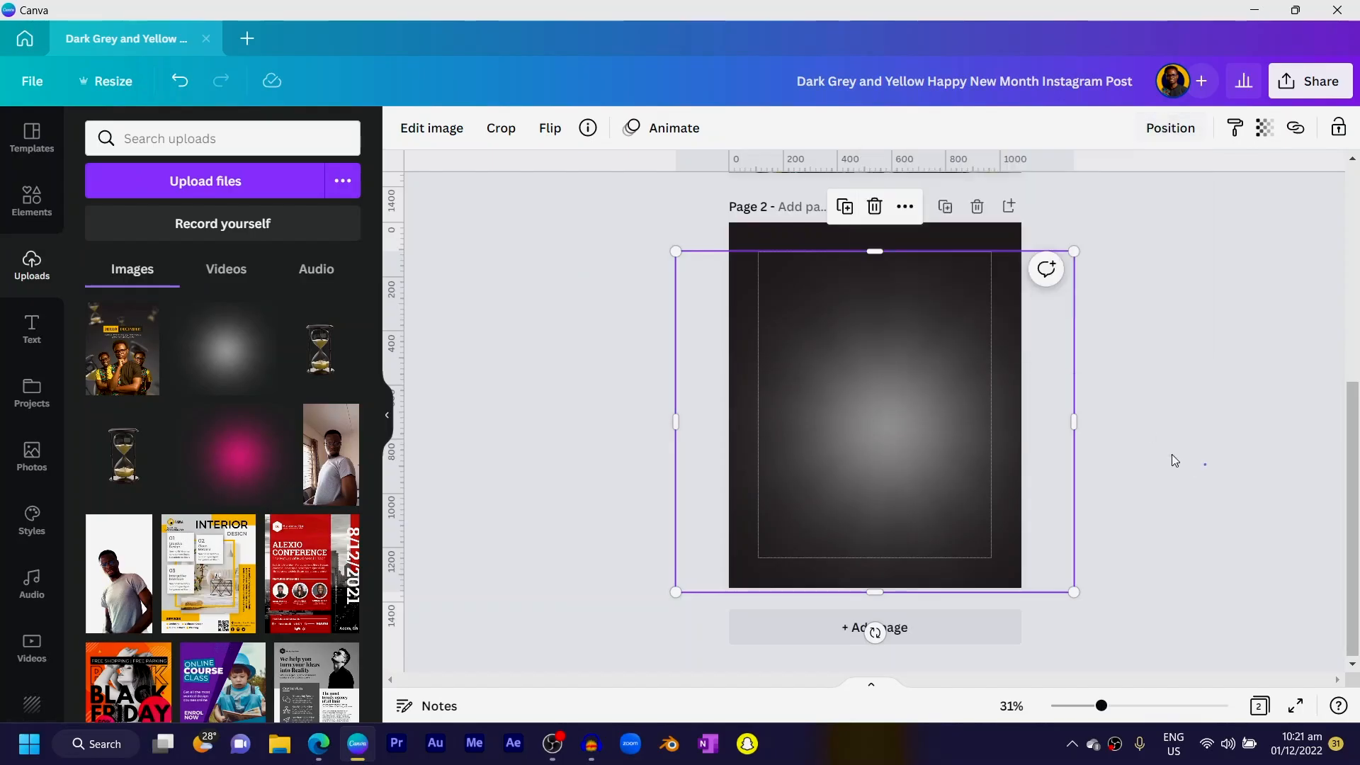
left_click(885, 433)
key("ctrl+d")
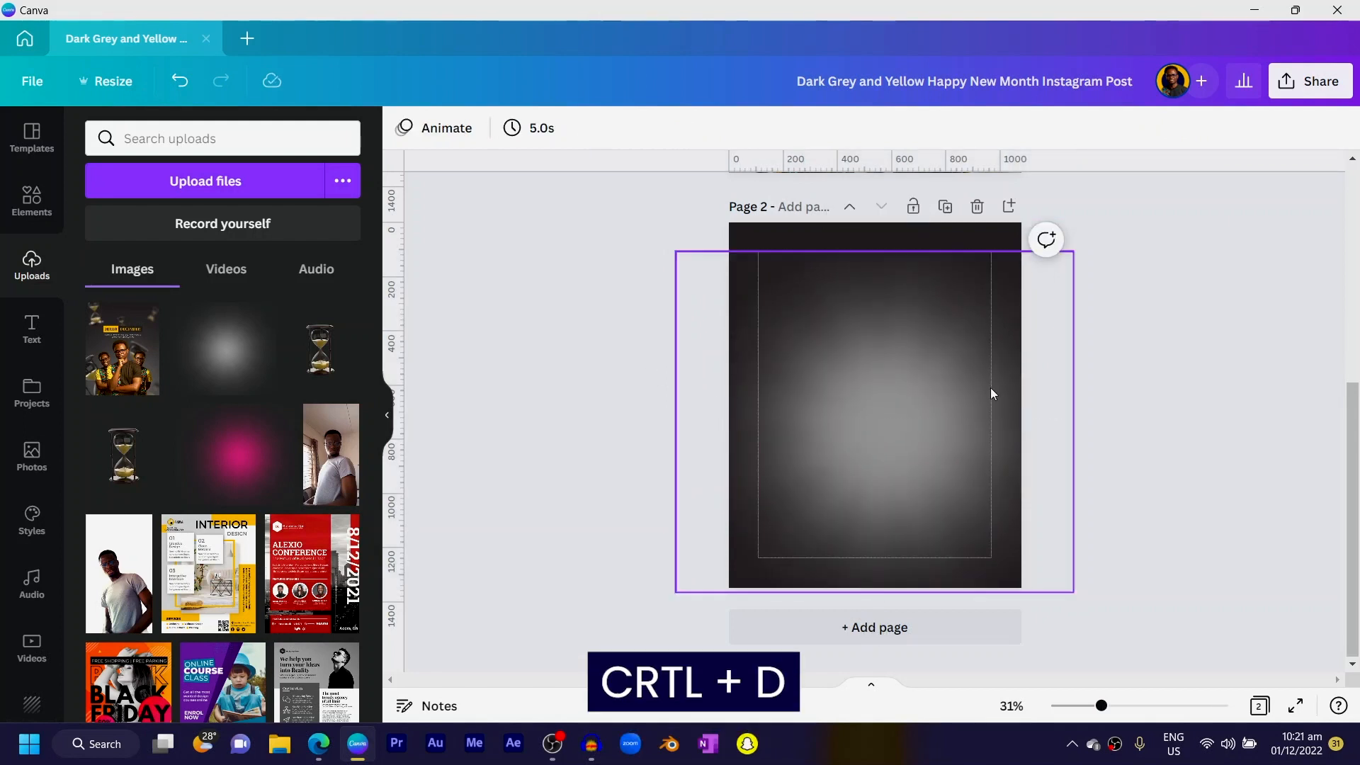
left_click(640, 383)
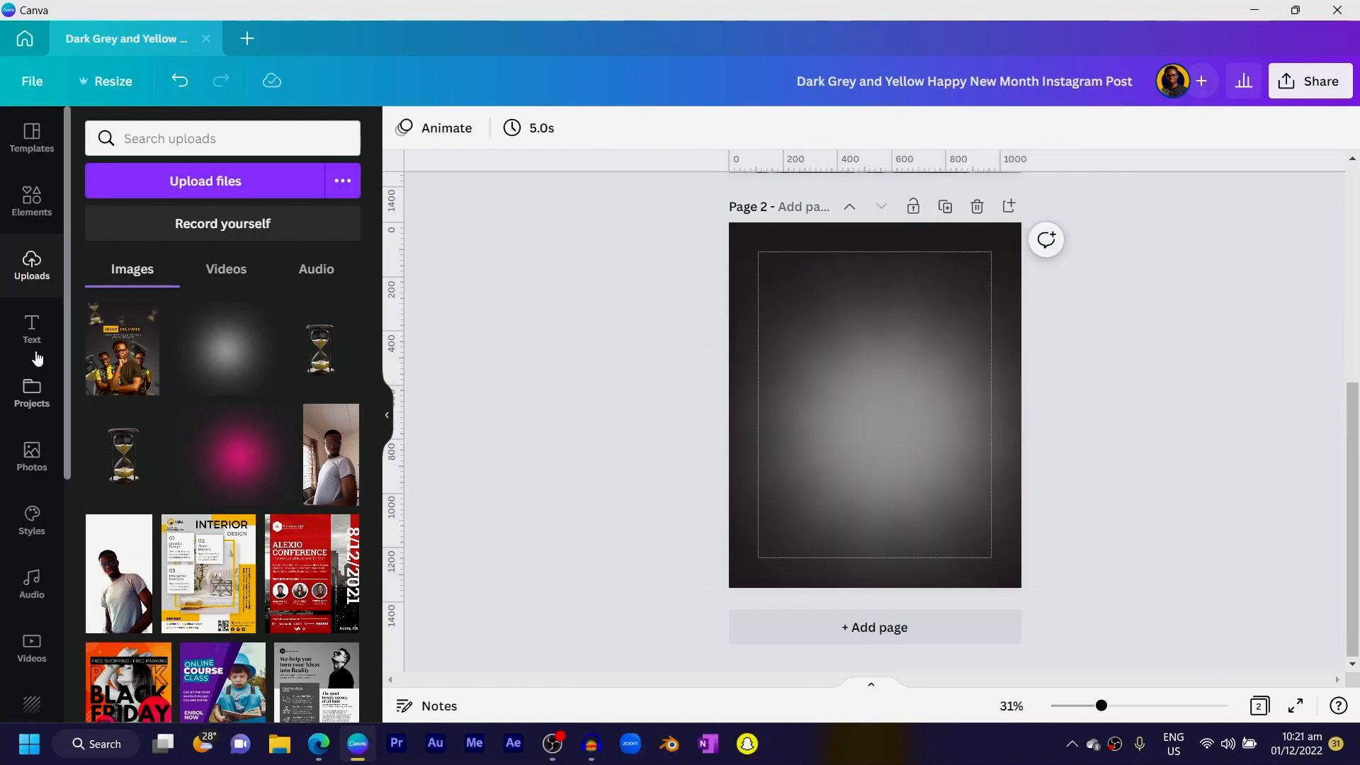
Search the elements library for "hourglass".
left_click(25, 205)
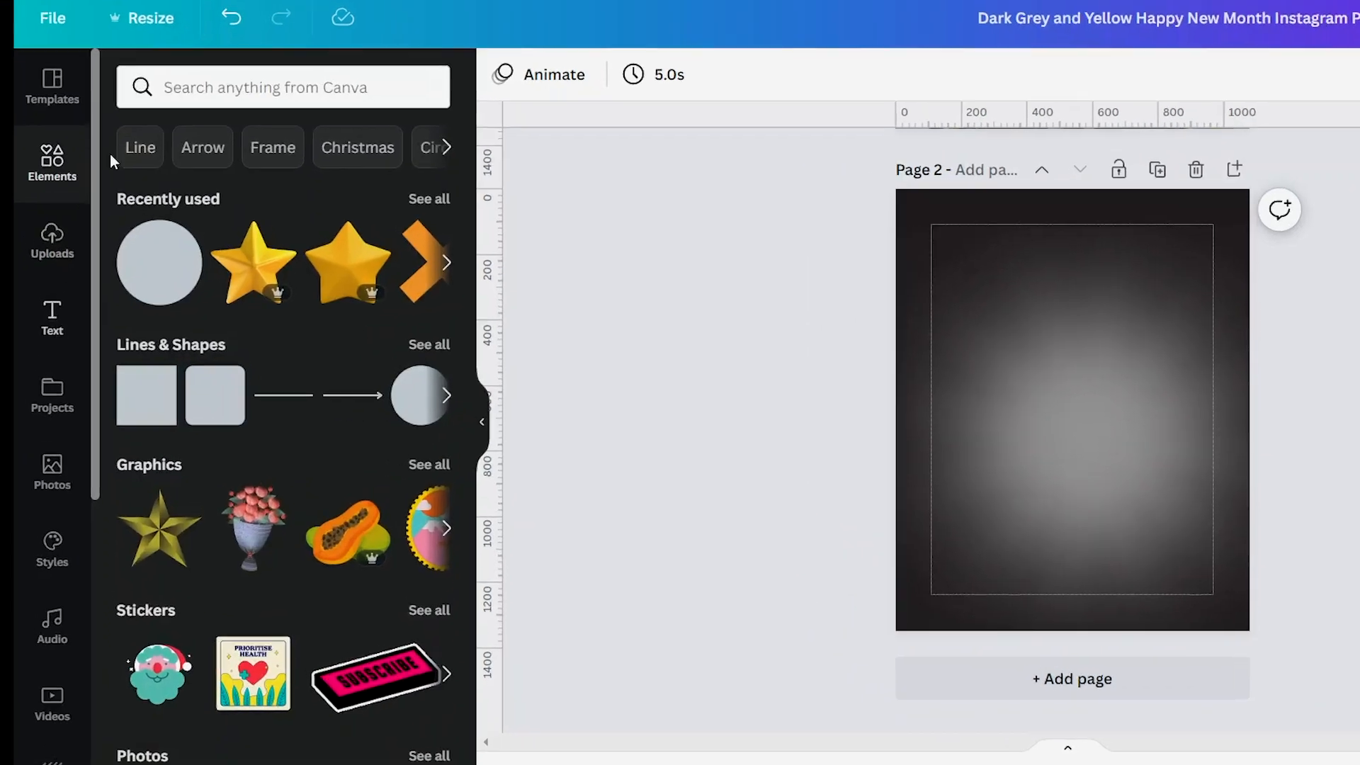
left_click(173, 136)
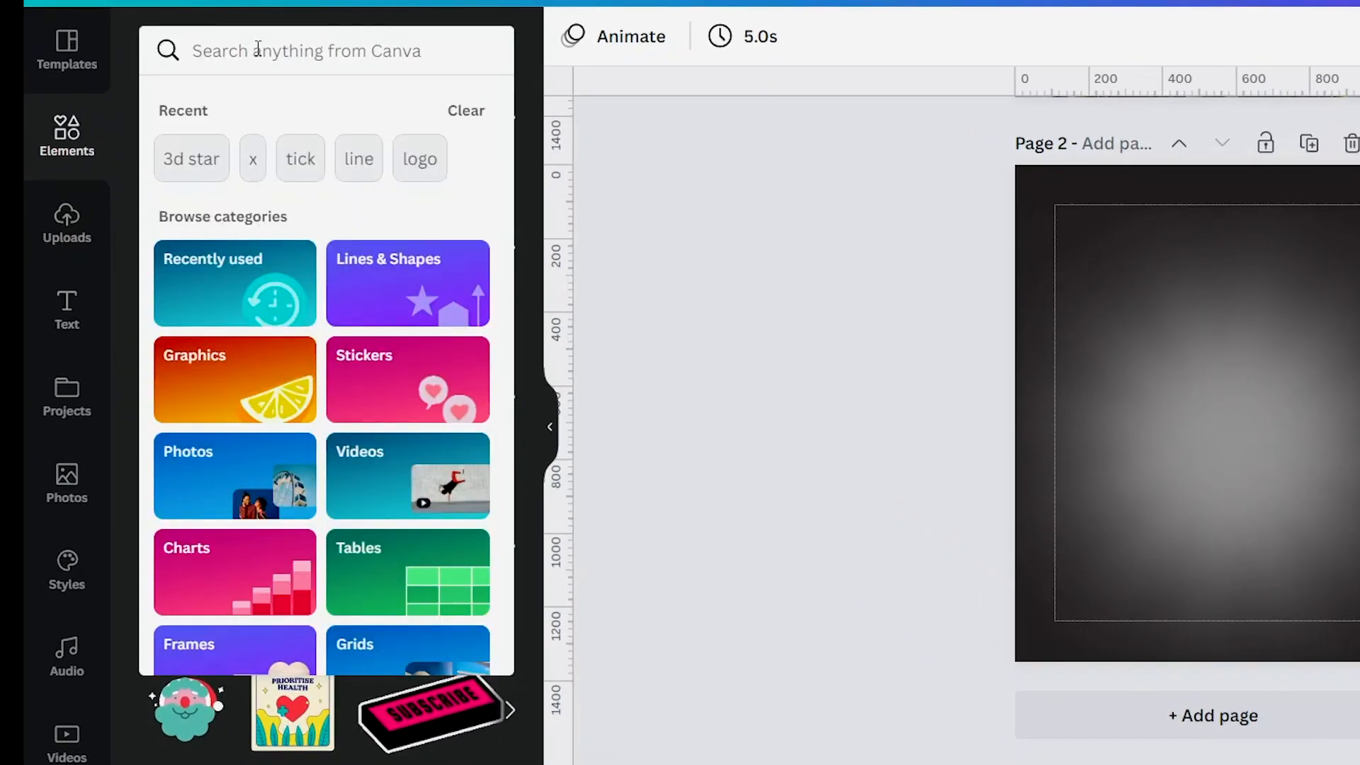
type("hout")
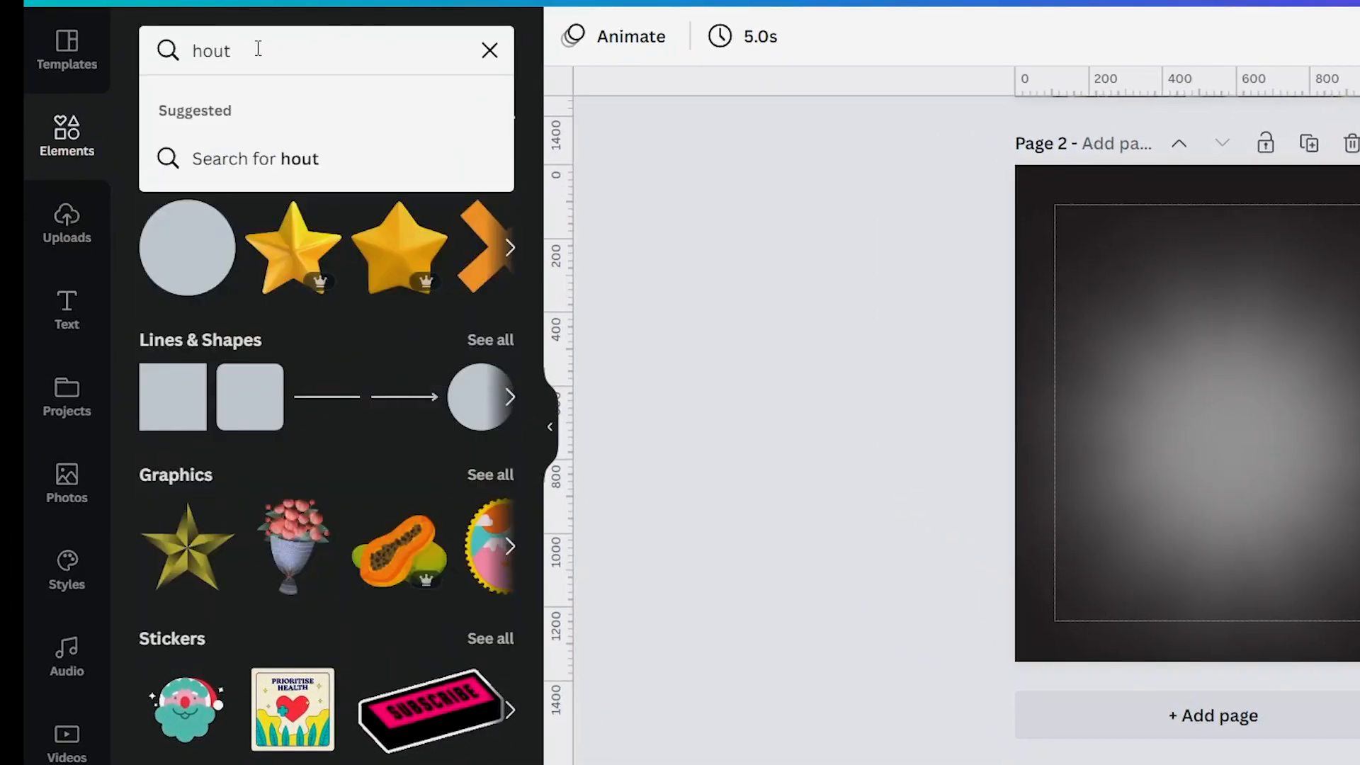
key("BackSpace")
type("rglass")
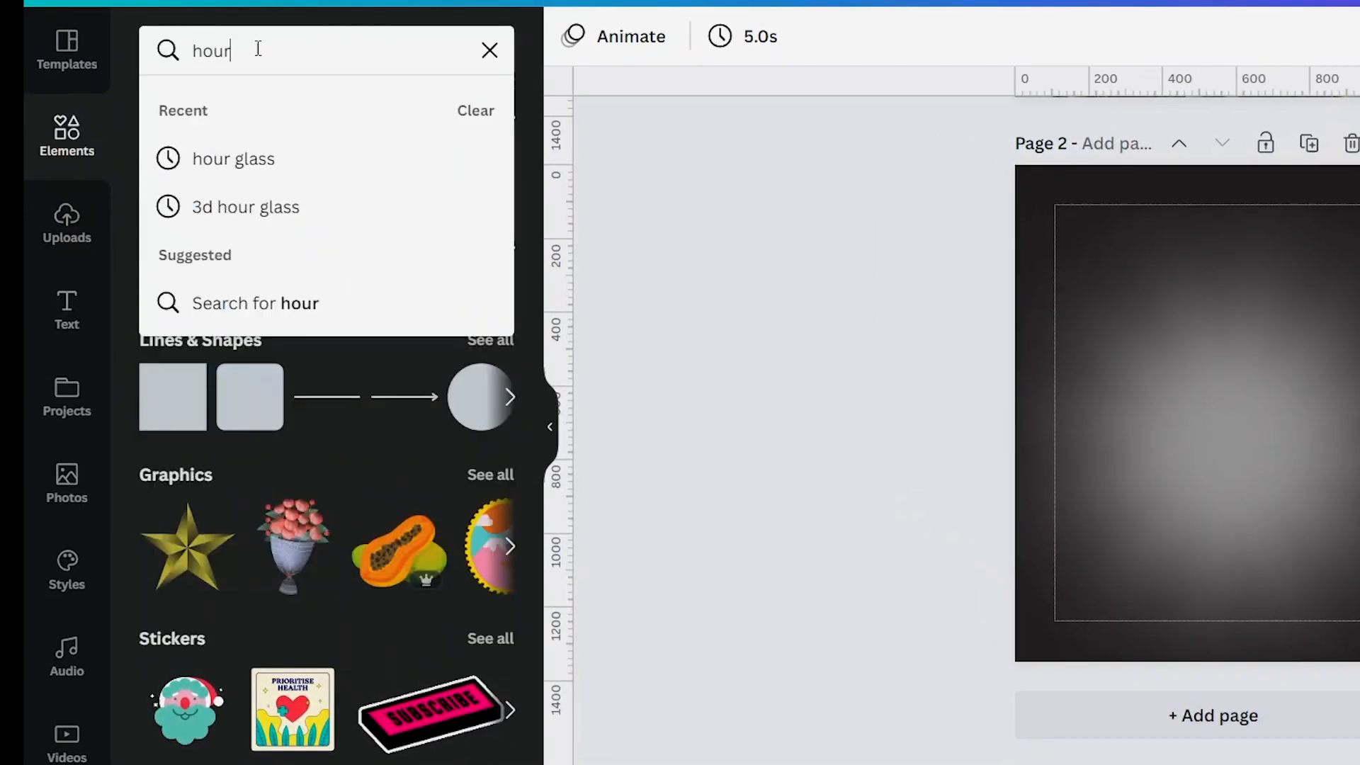
key("Return")
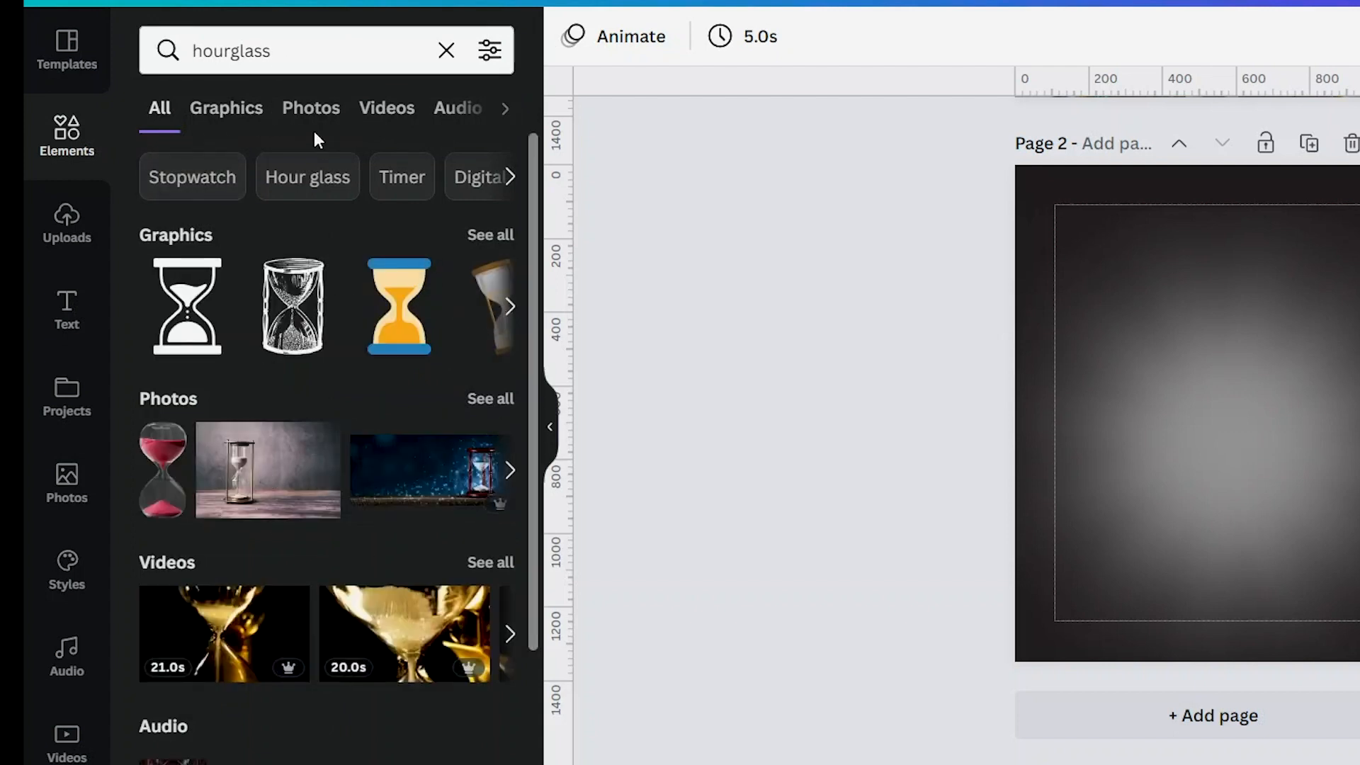
Browse the graphics and photo results for the hourglass and repeat the photo search as "hour glass".
left_click(247, 122)
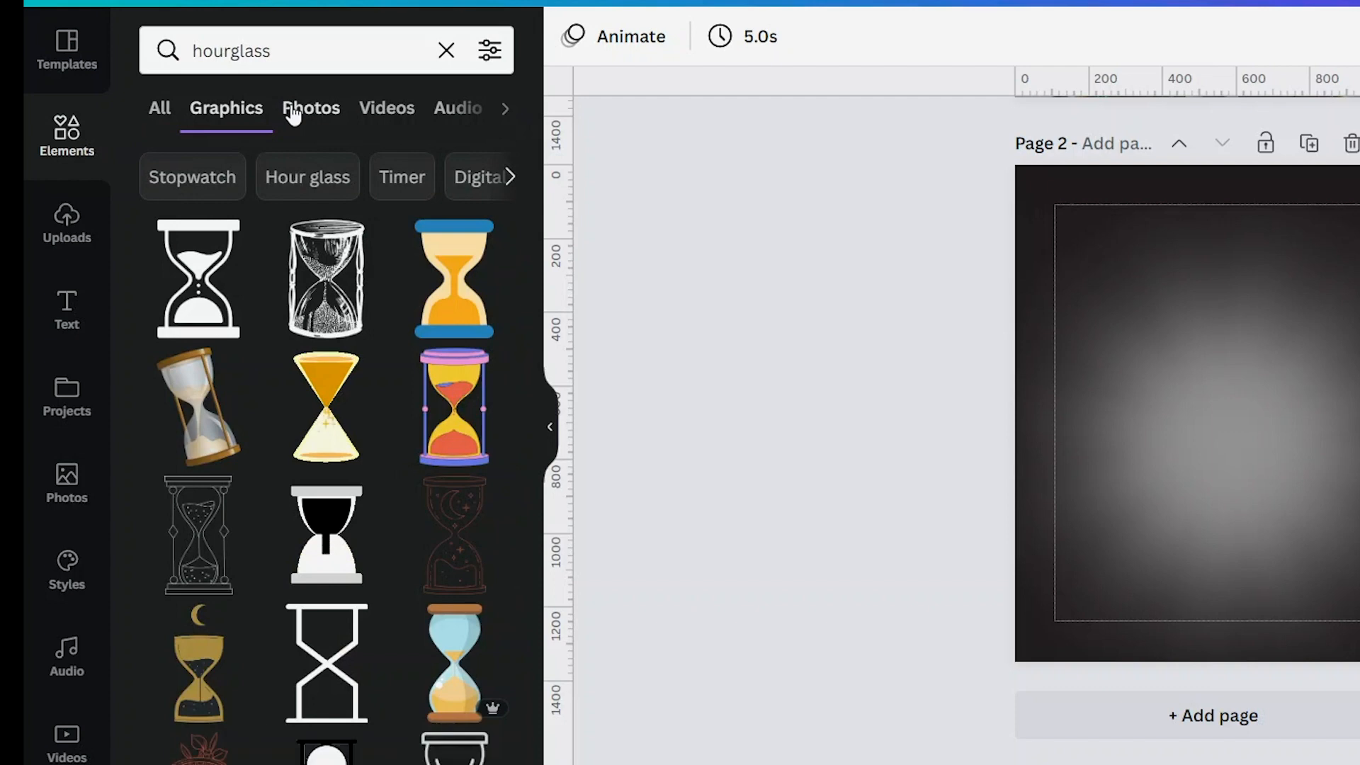
left_click(293, 113)
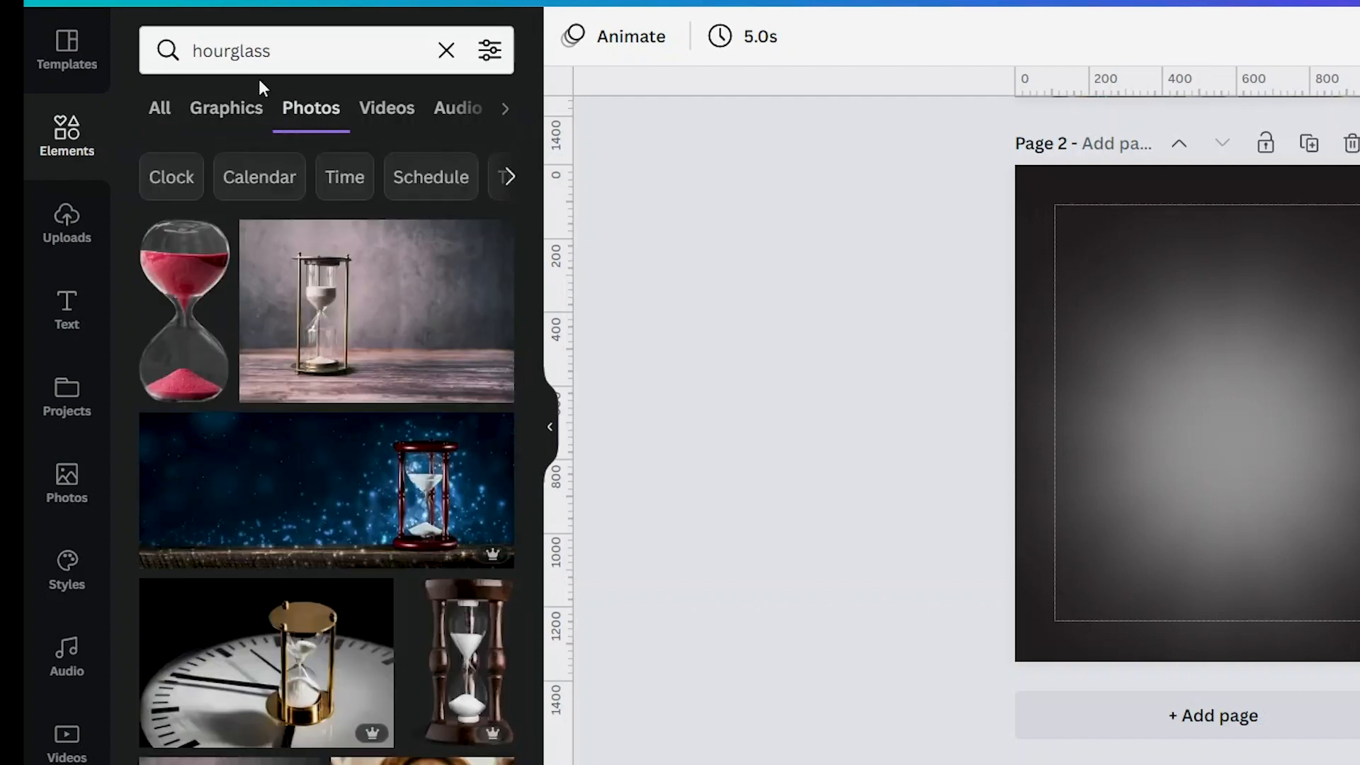
left_click(233, 51)
key("Return")
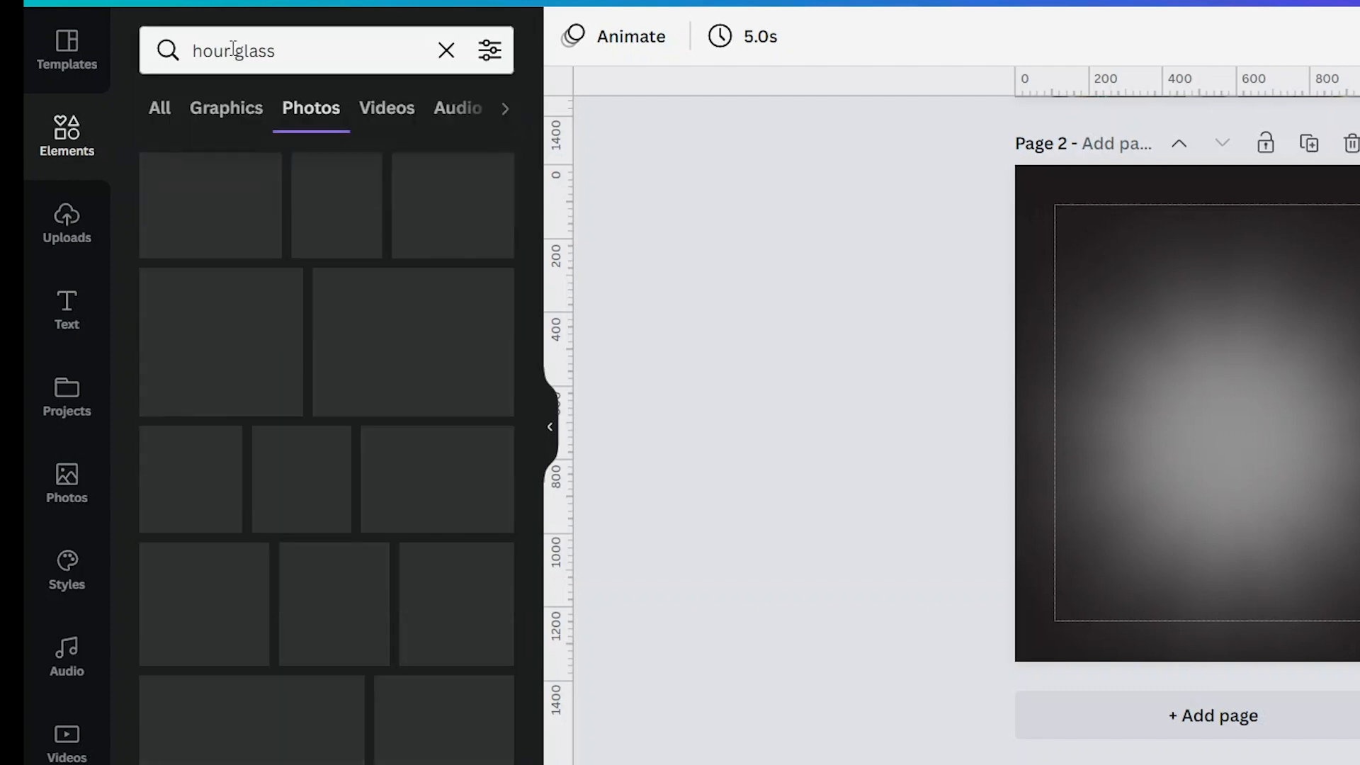
Insert the photo of a gold-sand hourglass on a dark background and move it towards the page's right edge.
scroll(308, 389, "down", 10)
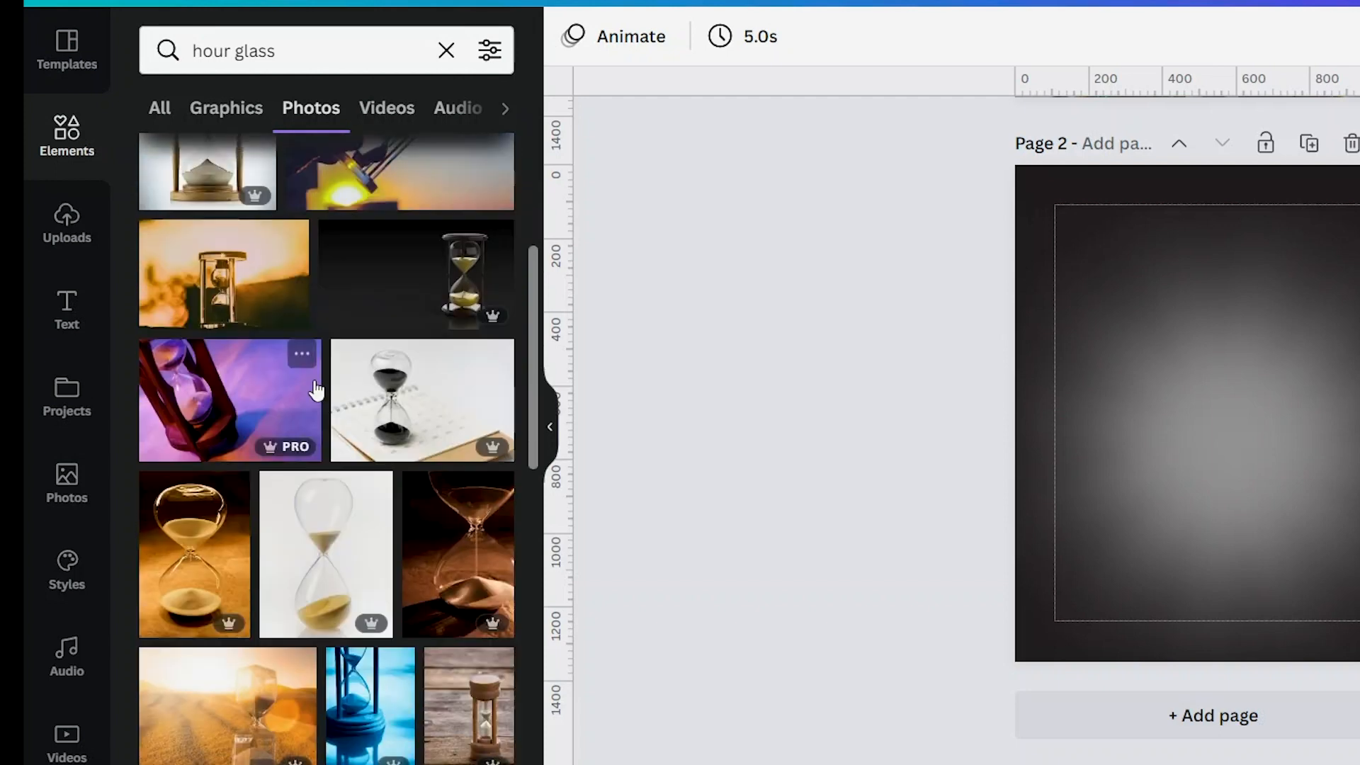
scroll(363, 430, "down", 5)
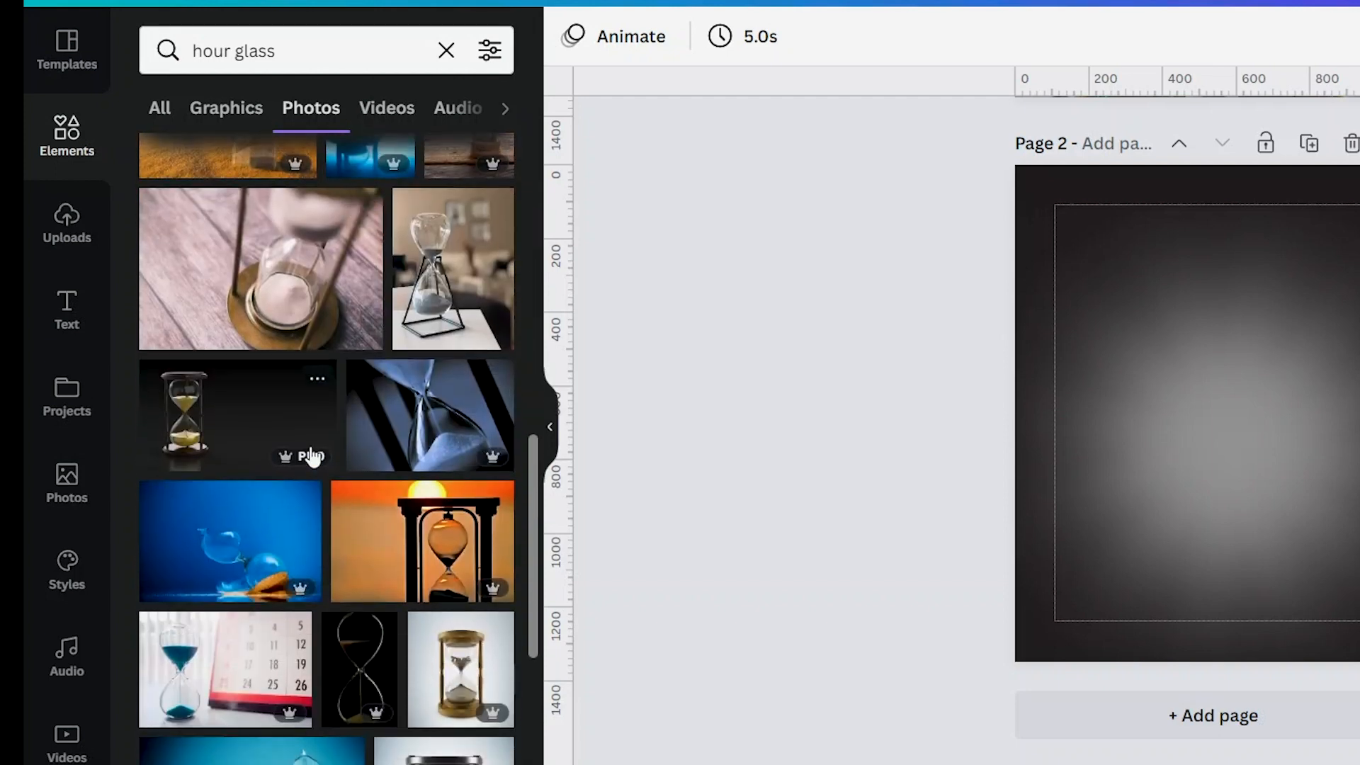
scroll(319, 456, "down", 5)
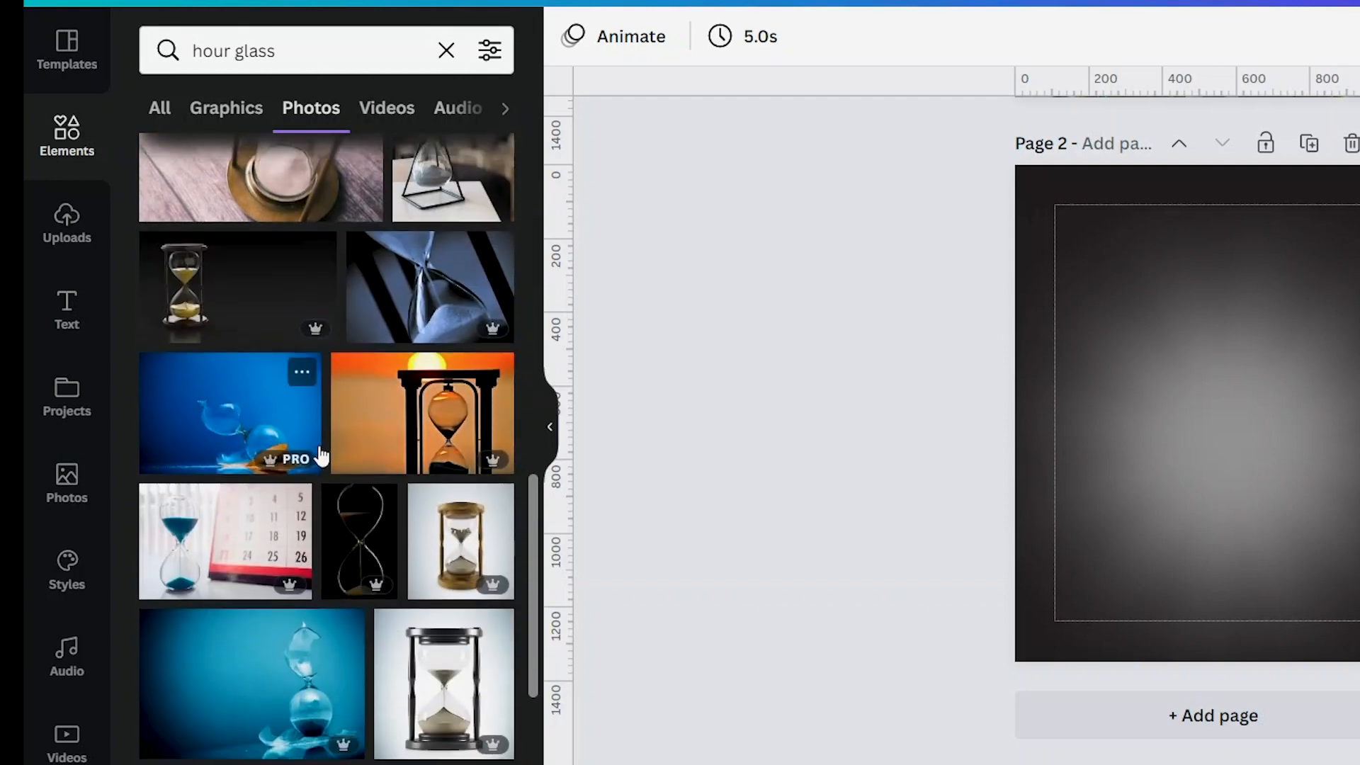
scroll(314, 459, "up", 6)
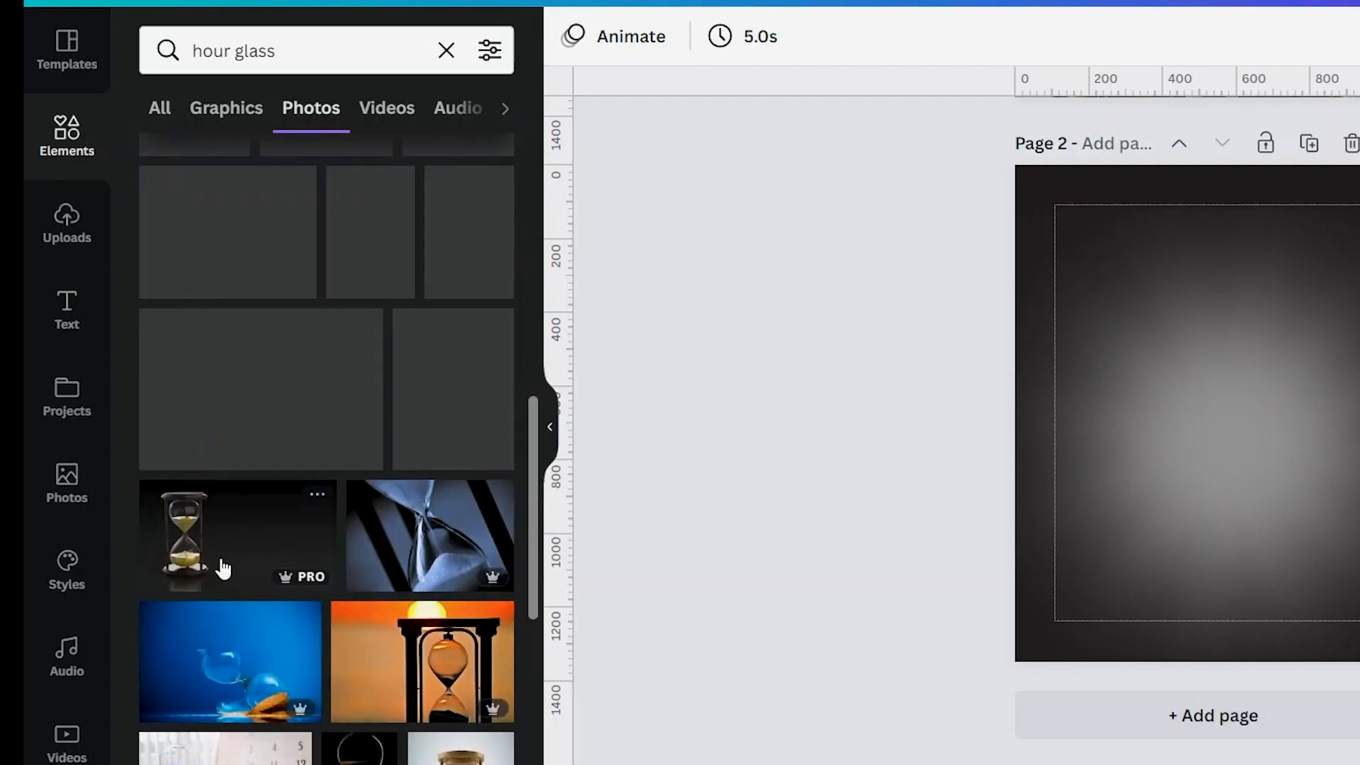
left_click(269, 524)
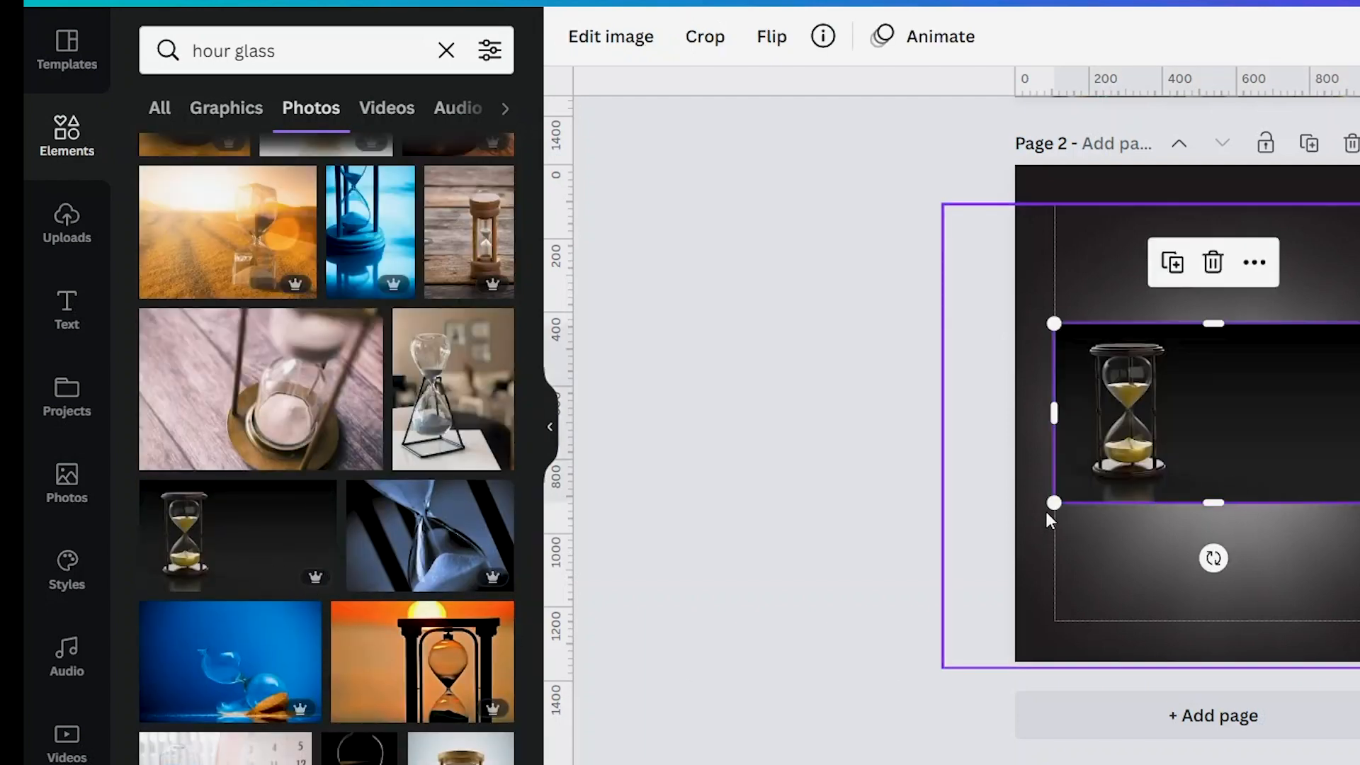
left_click_drag(1279, 481, 1333, 478)
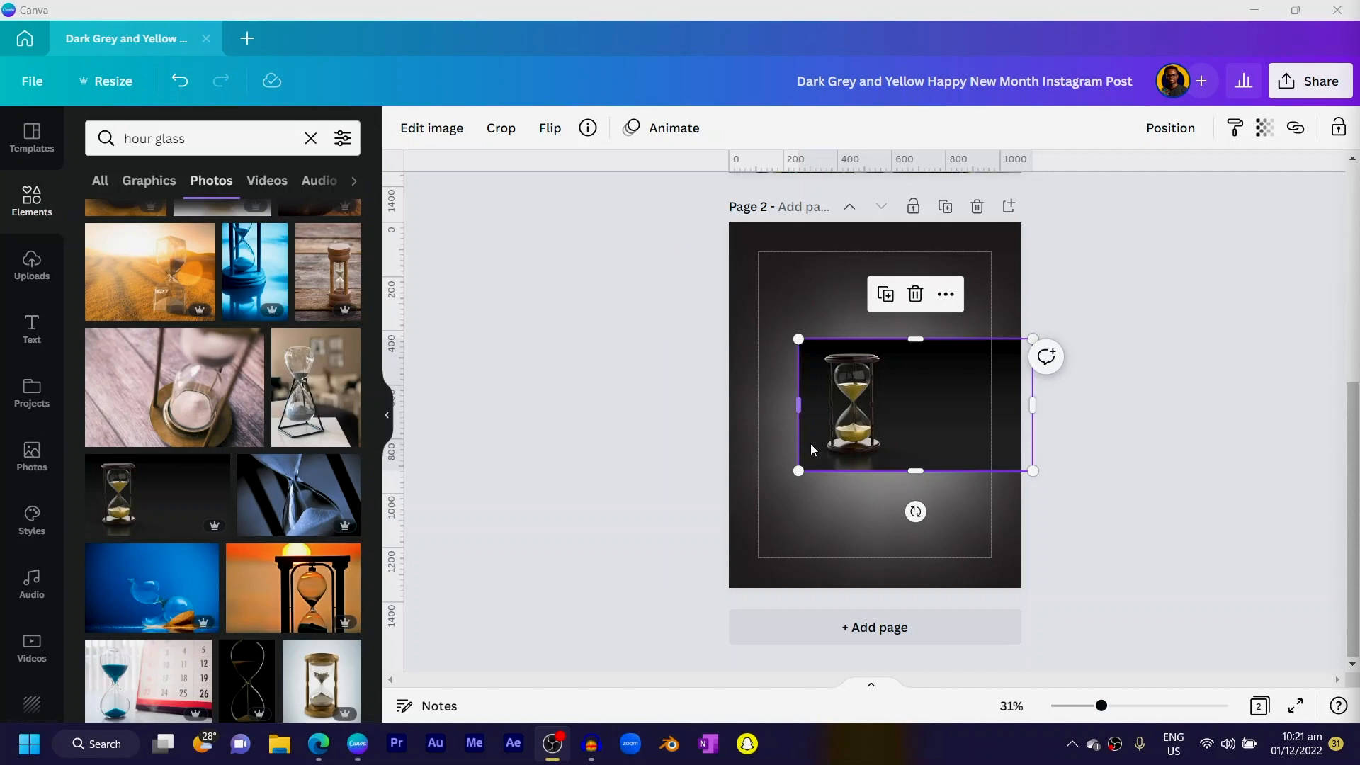
Remove the background of the hourglass photo and crop away its empty right side.
left_click(433, 131)
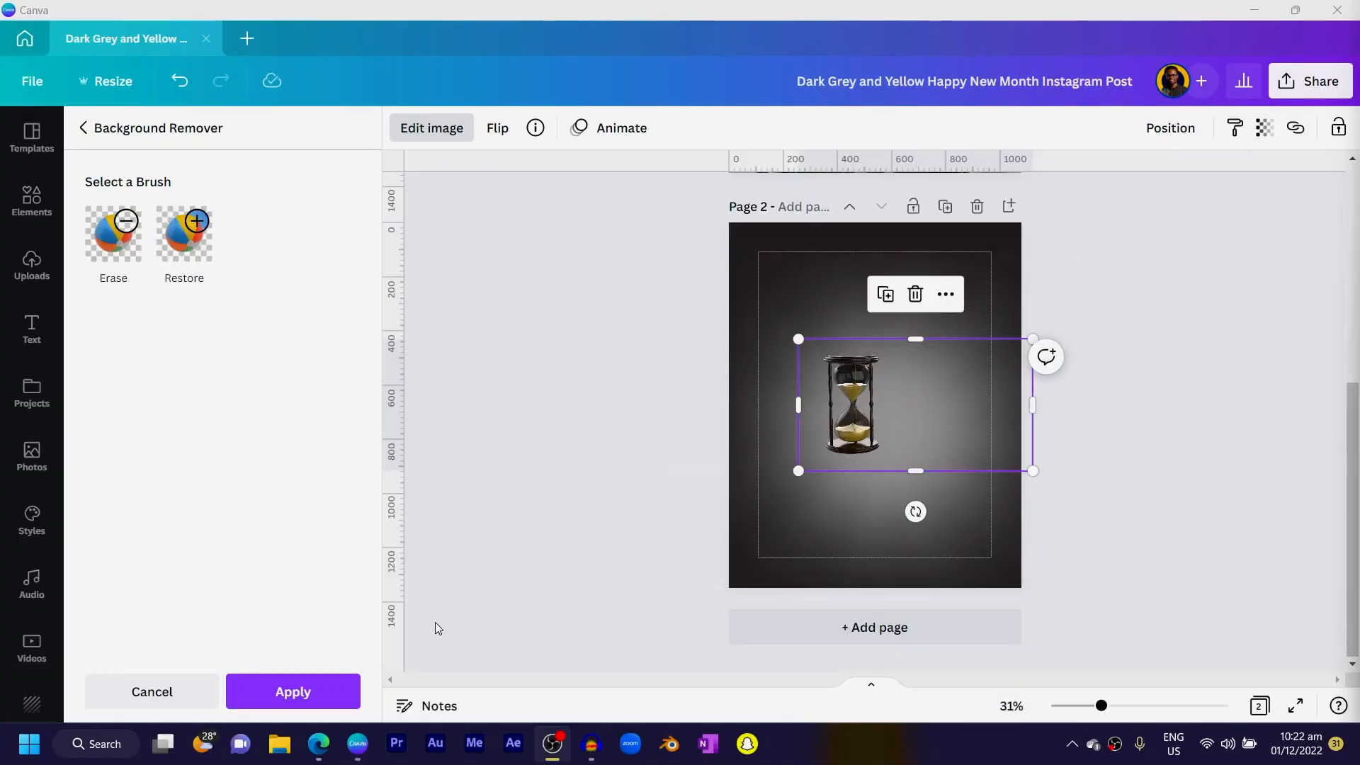
left_click(313, 693)
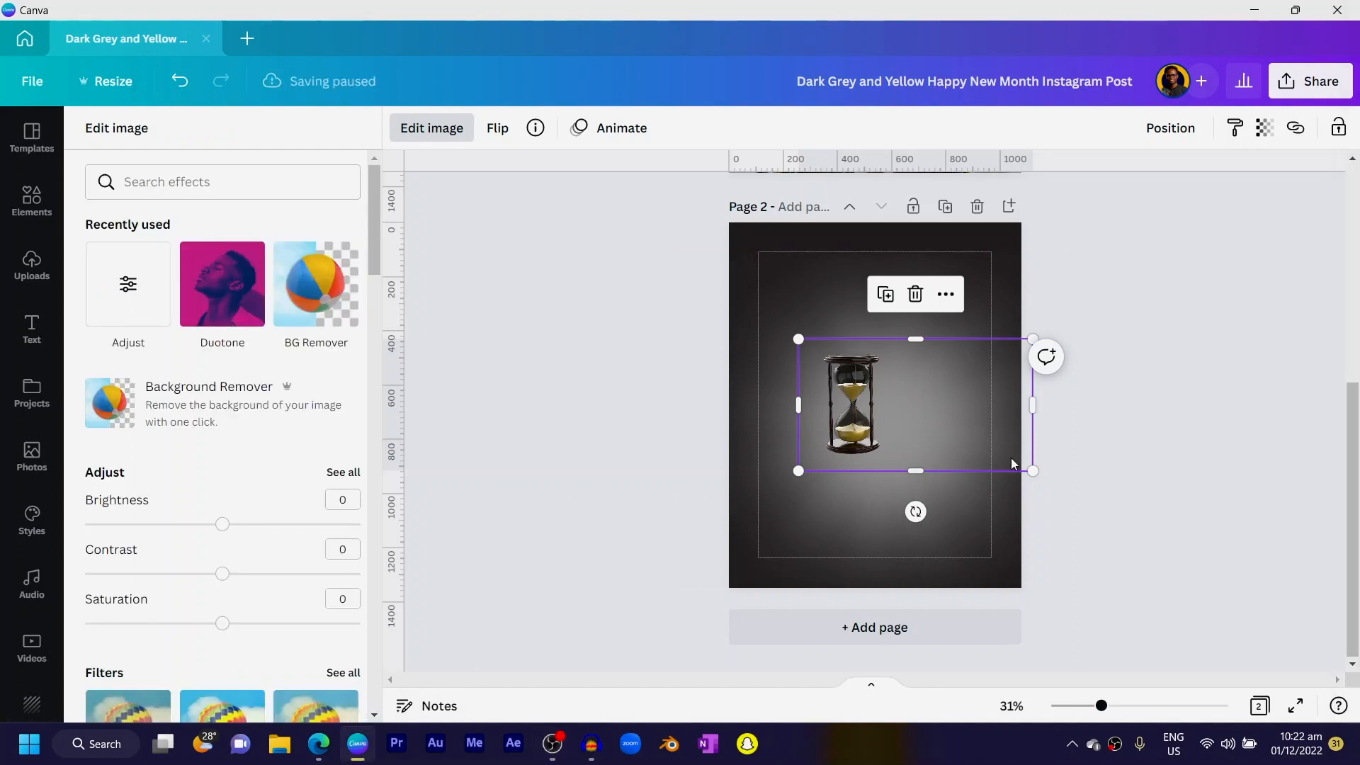
left_click_drag(1032, 402, 906, 402)
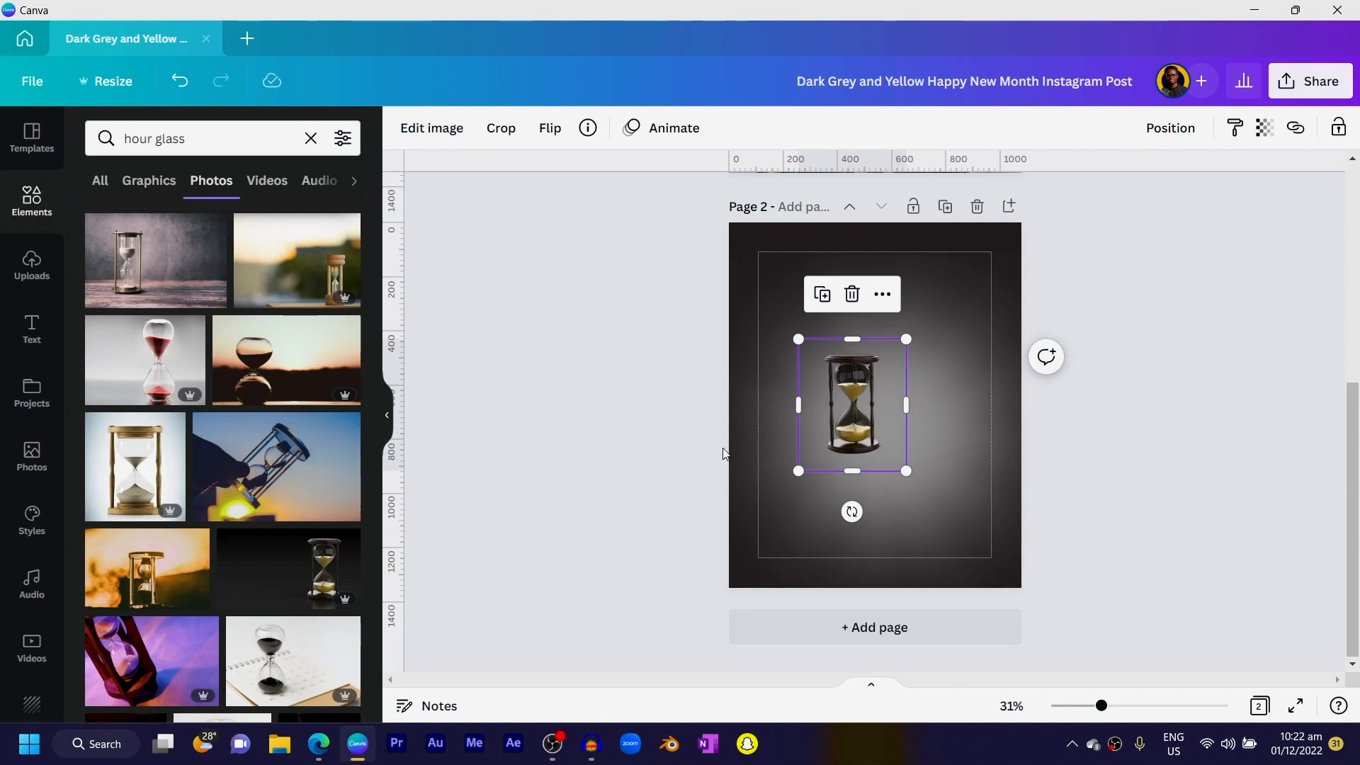
Duplicate the hourglass, then enlarge the tilted copy and position it running off the page's lower-right corner.
key("ctrl+plus")
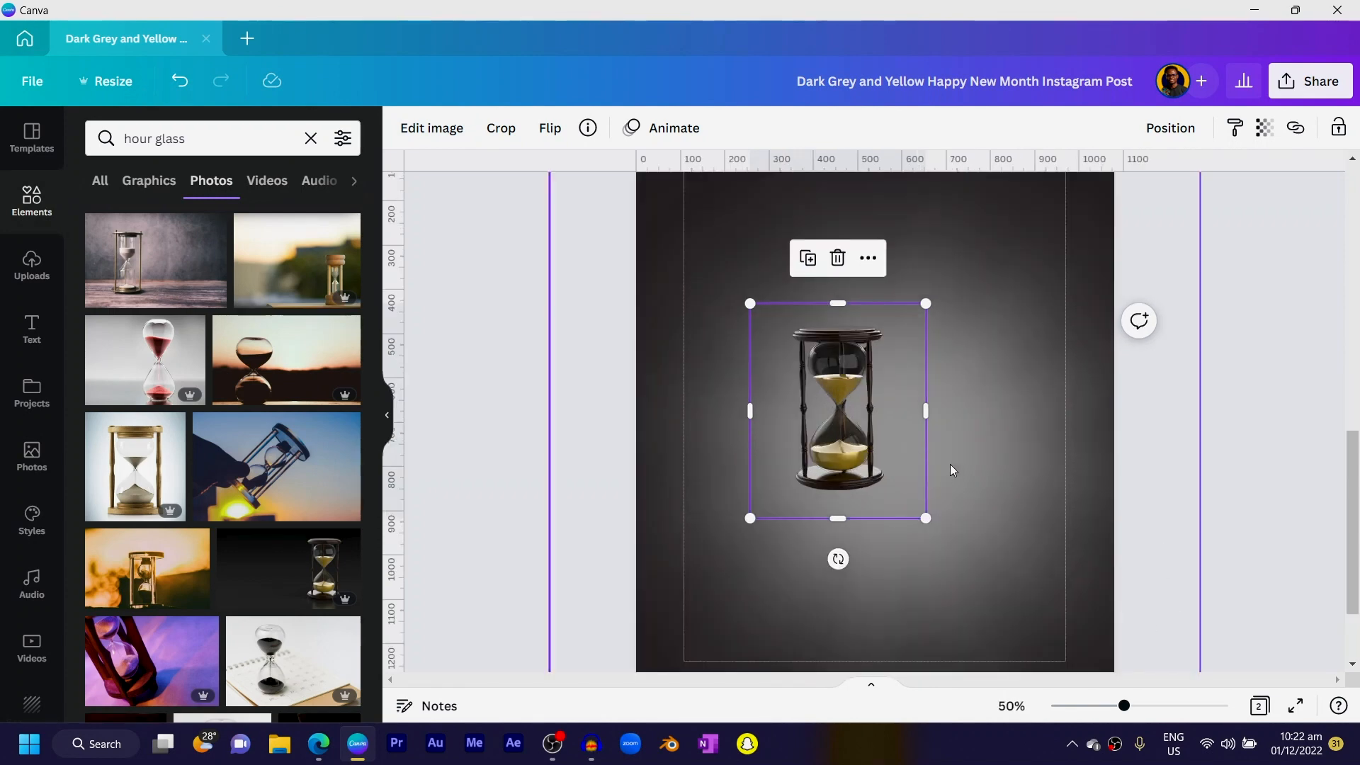
key("ctrl+d")
left_click_drag(920, 471, 1042, 560)
scroll(1055, 508, "down", 2)
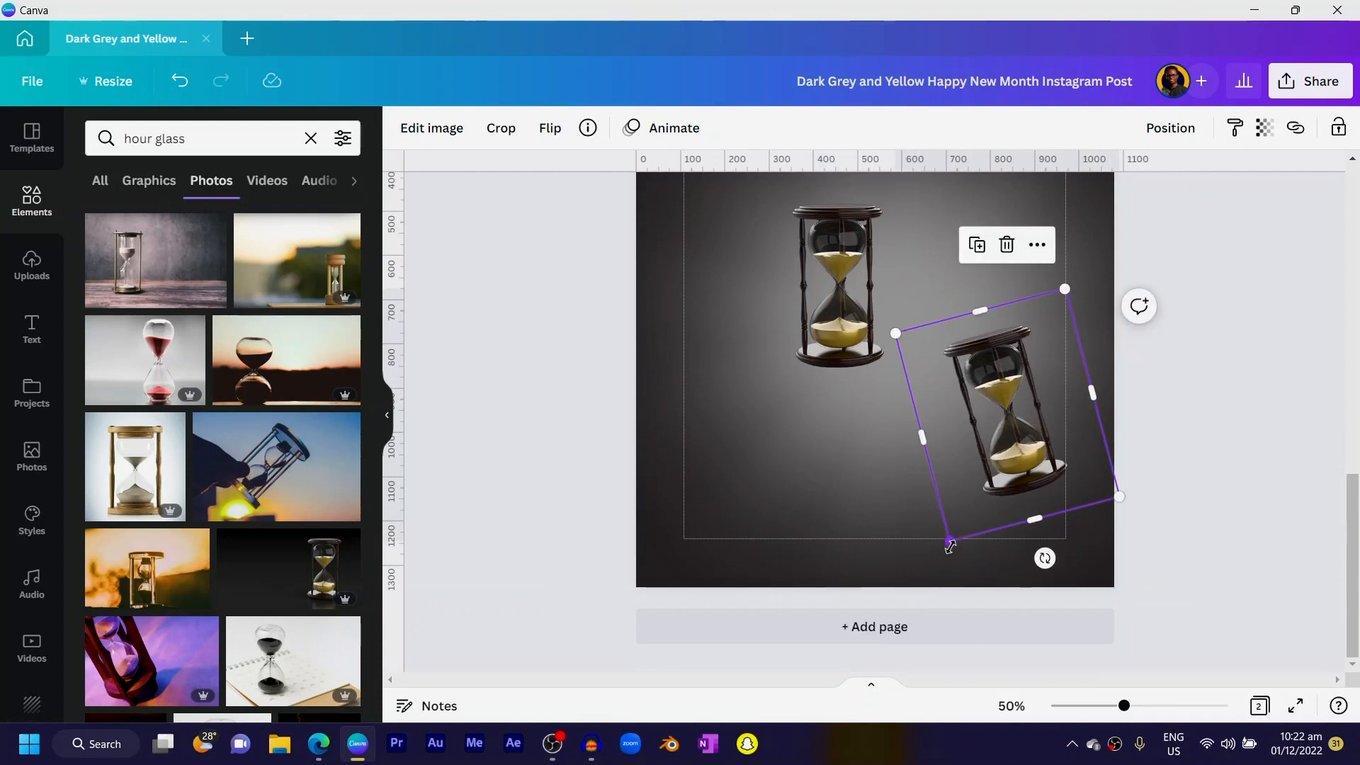
left_click_drag(950, 546, 949, 599)
left_click_drag(980, 468, 1061, 549)
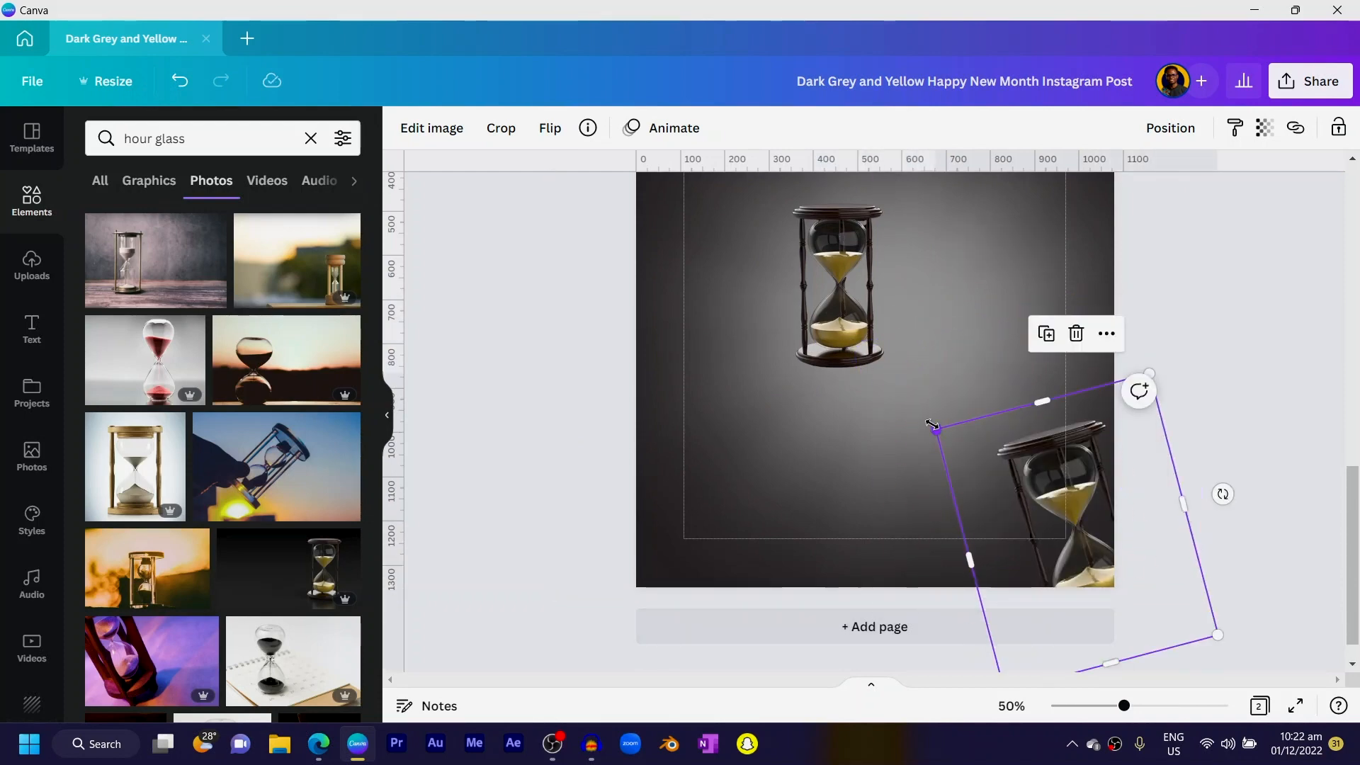
left_click_drag(933, 428, 882, 440)
Tilt the upright hourglass 32° and shrink it near the page's top-right corner, then place a copy at the left edge tilted -14°.
scroll(883, 440, "up", 1)
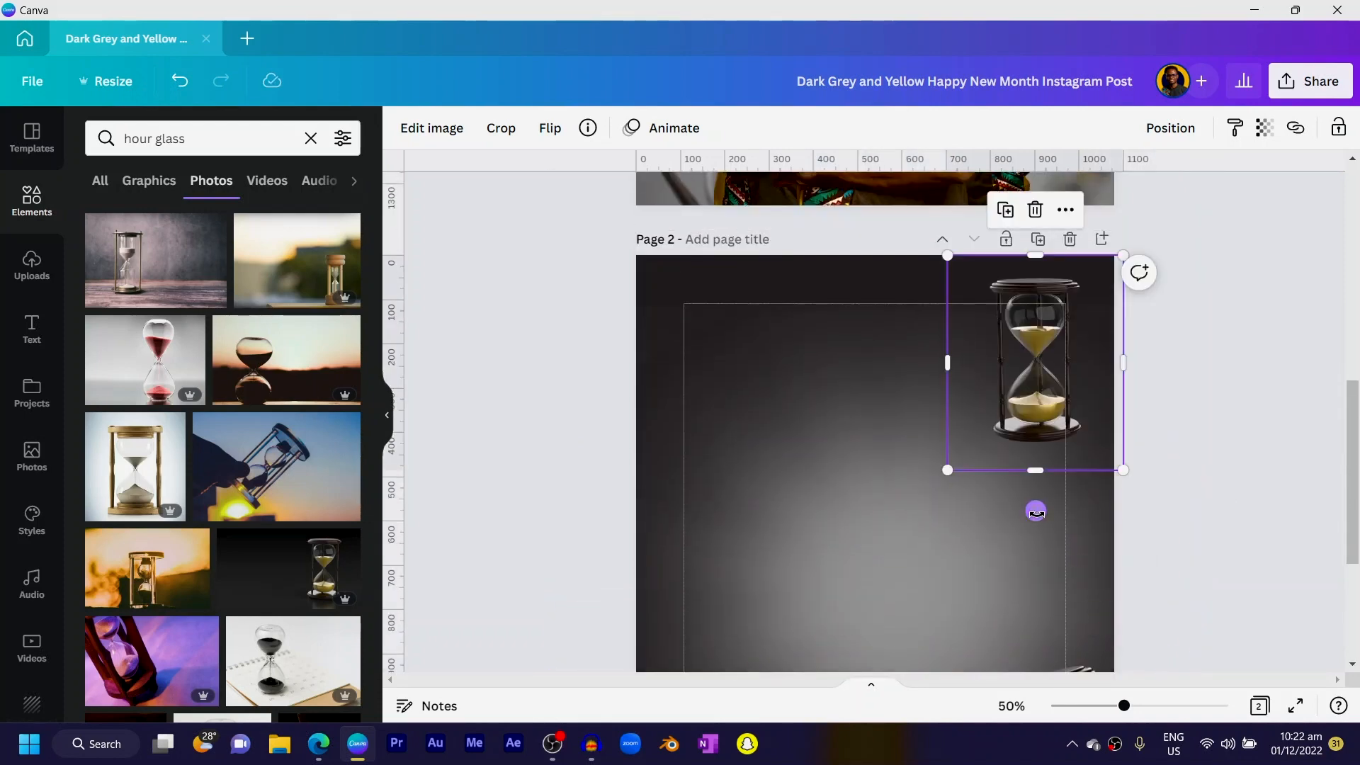
left_click_drag(1036, 510, 956, 488)
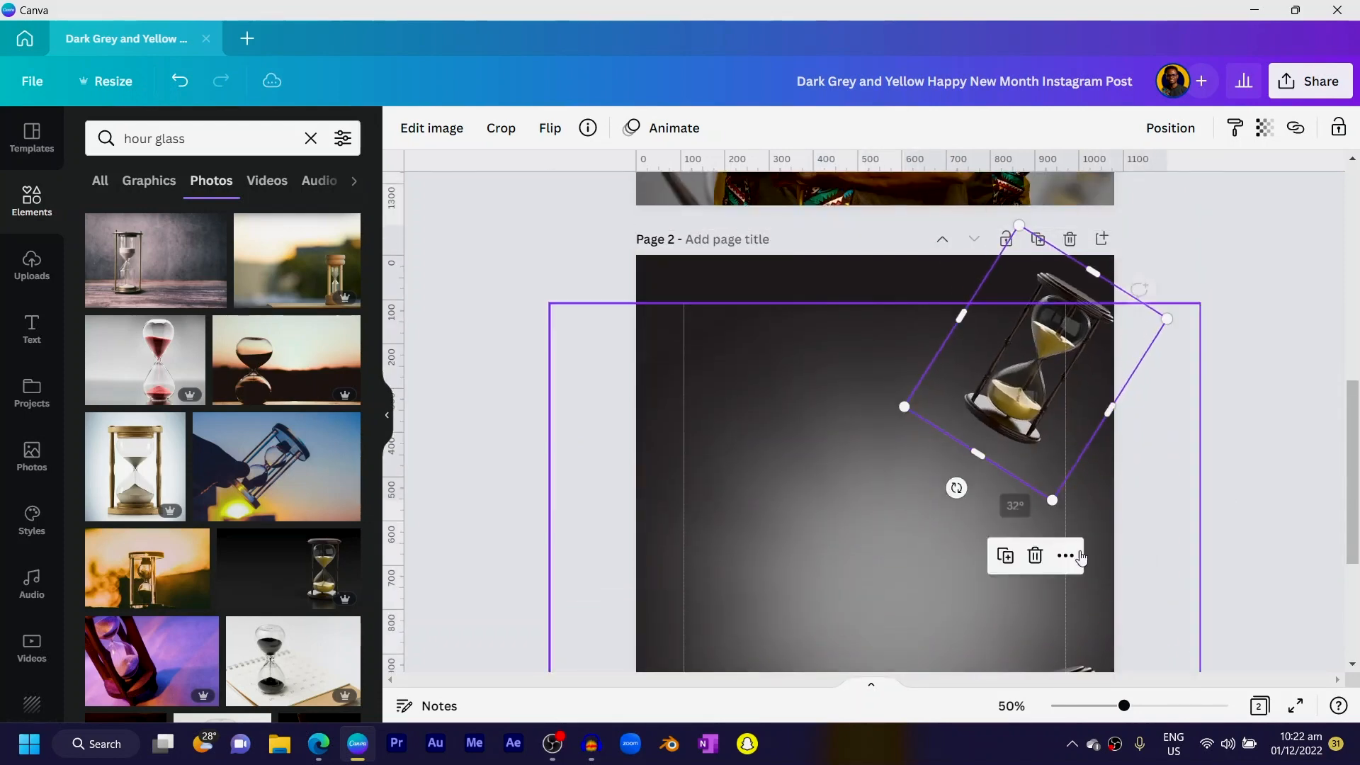
left_click_drag(1053, 500, 707, 534)
key("ctrl+d")
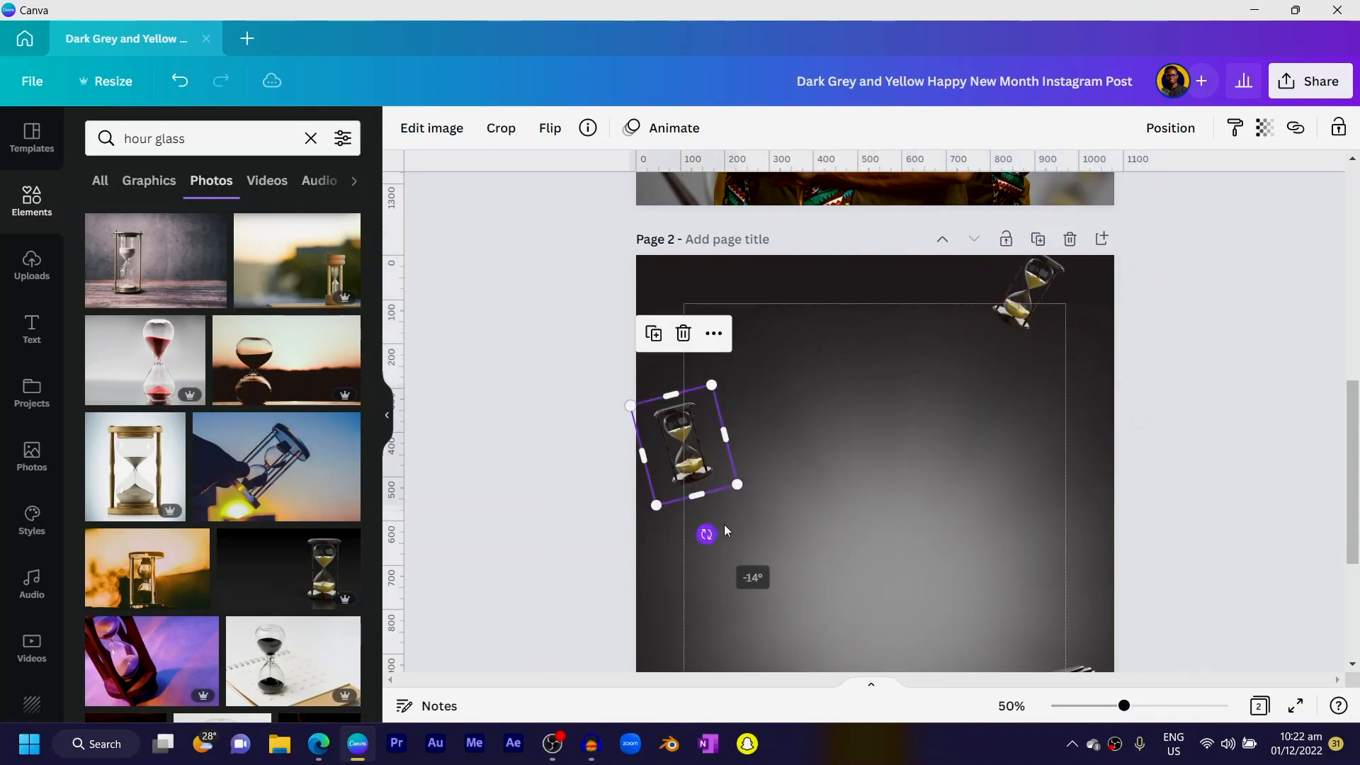
left_click_drag(734, 476, 753, 504)
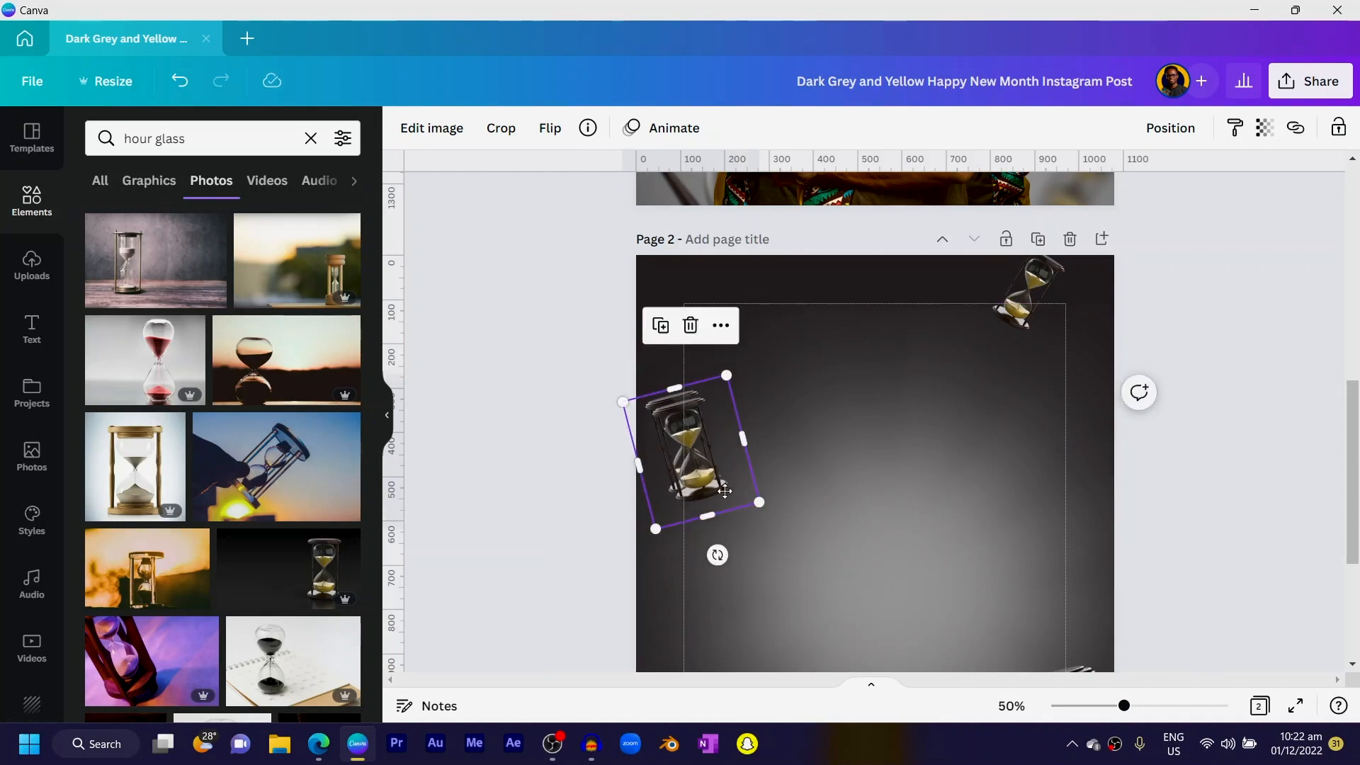
Add two small tilted hourglass copies, one near the page's lower-left corner and one at mid-height near the right edge.
scroll(718, 601, "down", 4)
left_click_drag(717, 600, 729, 555)
key("ctrl+d")
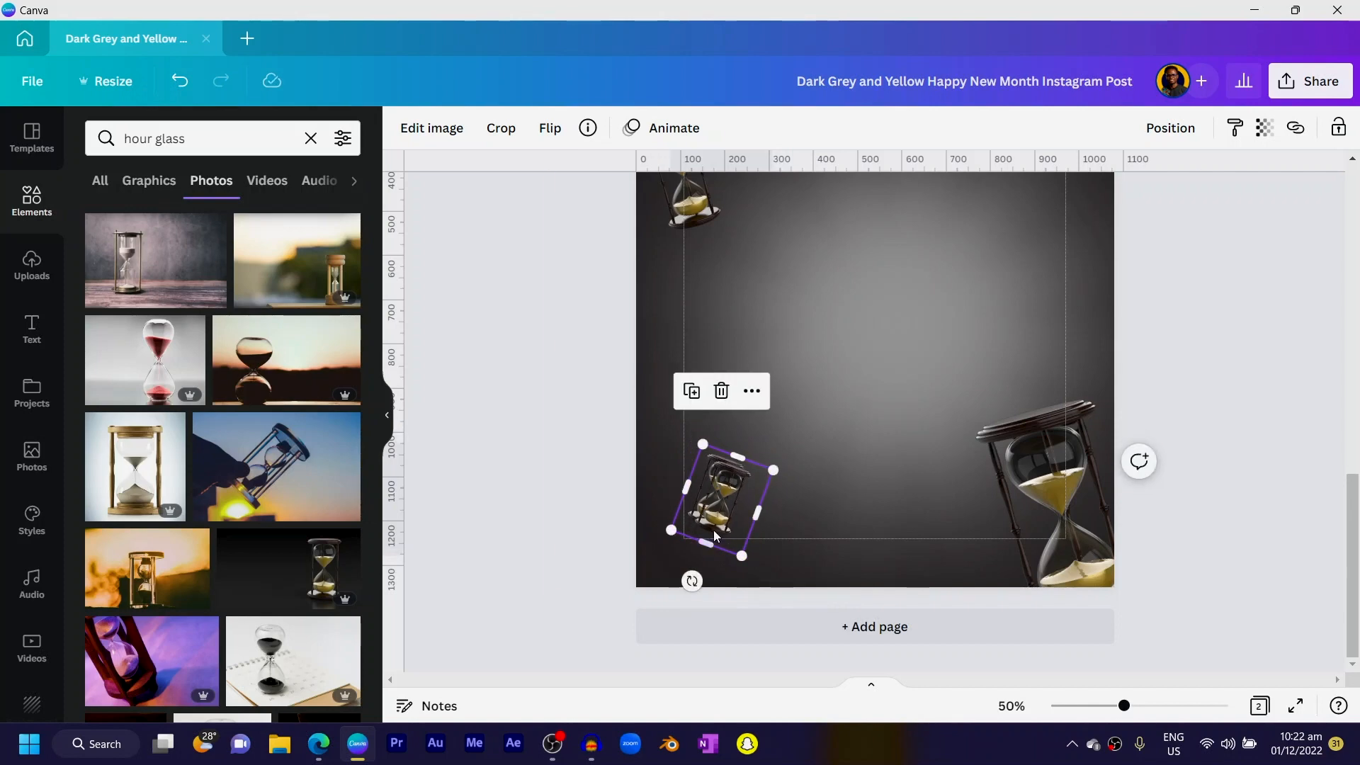
left_click_drag(724, 504, 1026, 253)
scroll(999, 390, "up", 4)
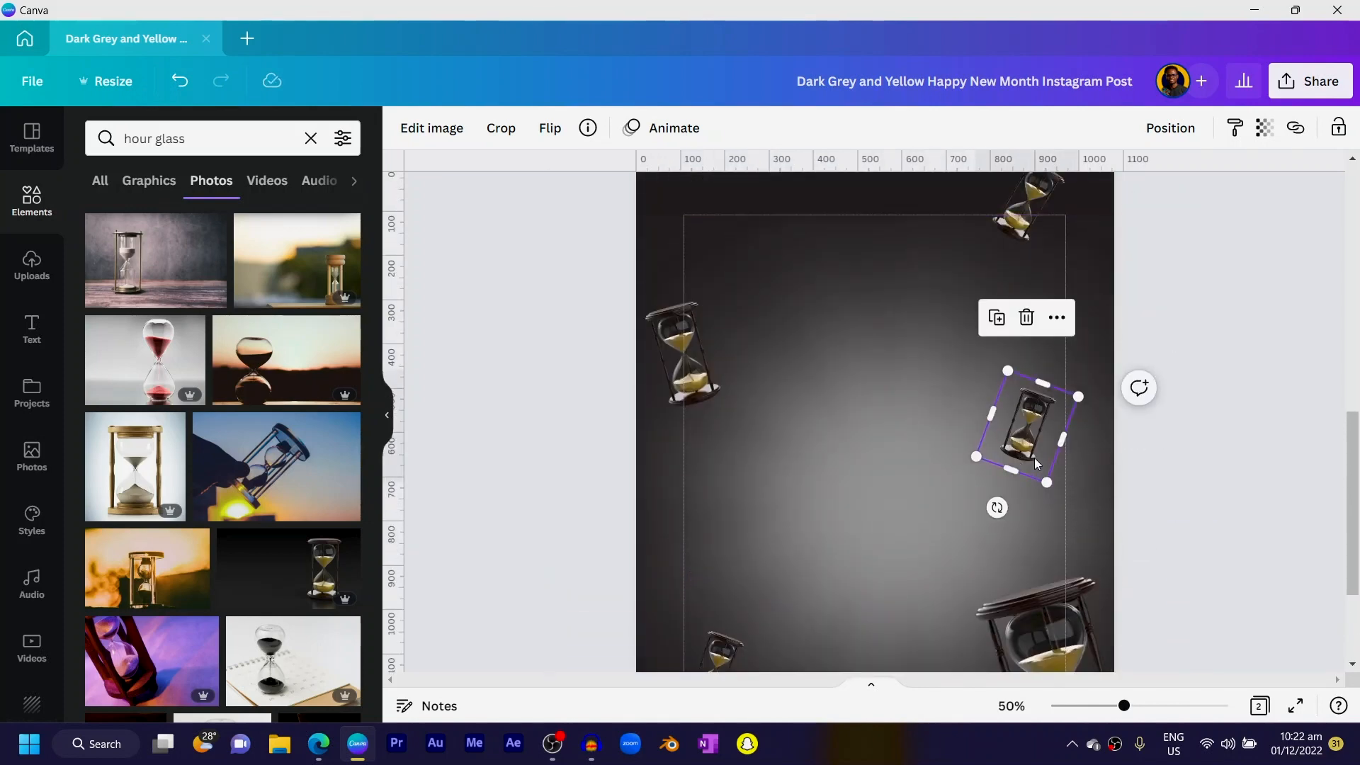
Blur the hourglass in the page's top-right corner to about 16.
left_click(1048, 216)
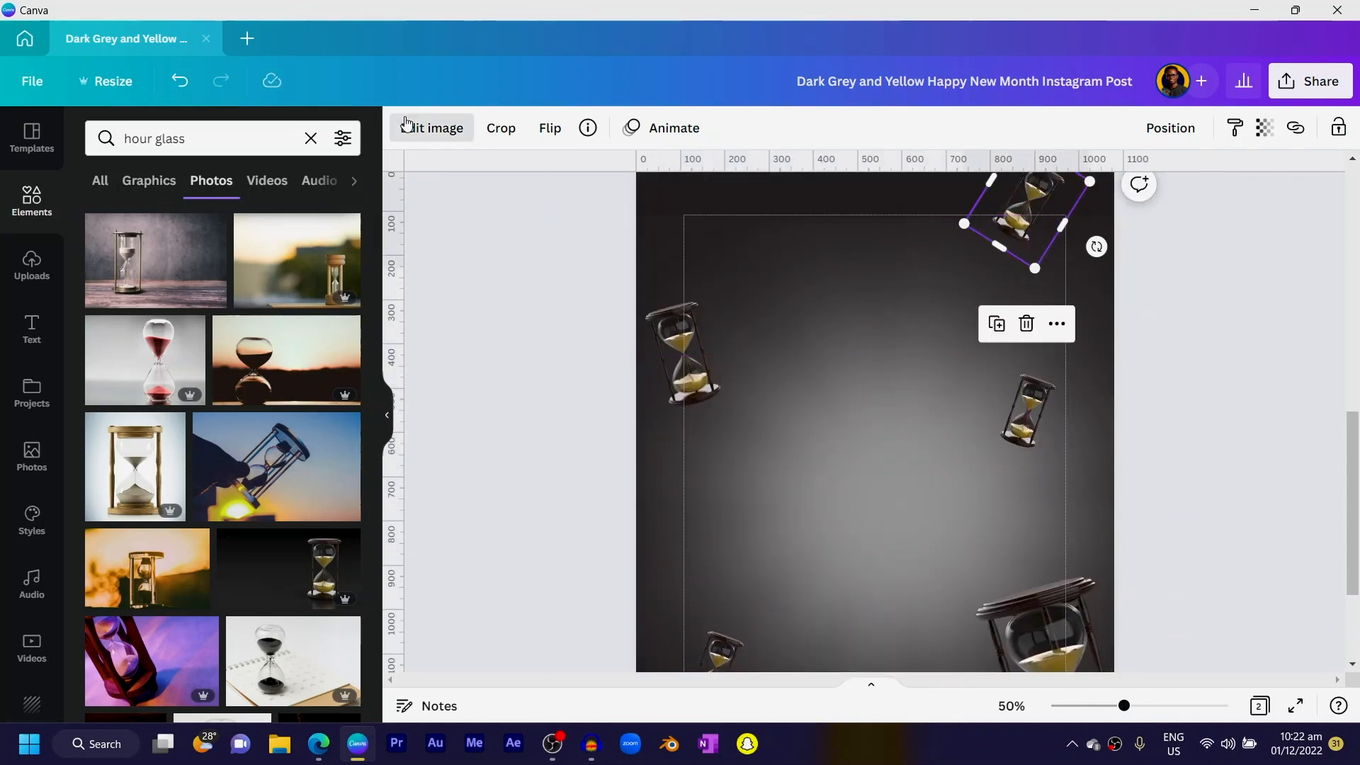
left_click(428, 128)
left_click(220, 307)
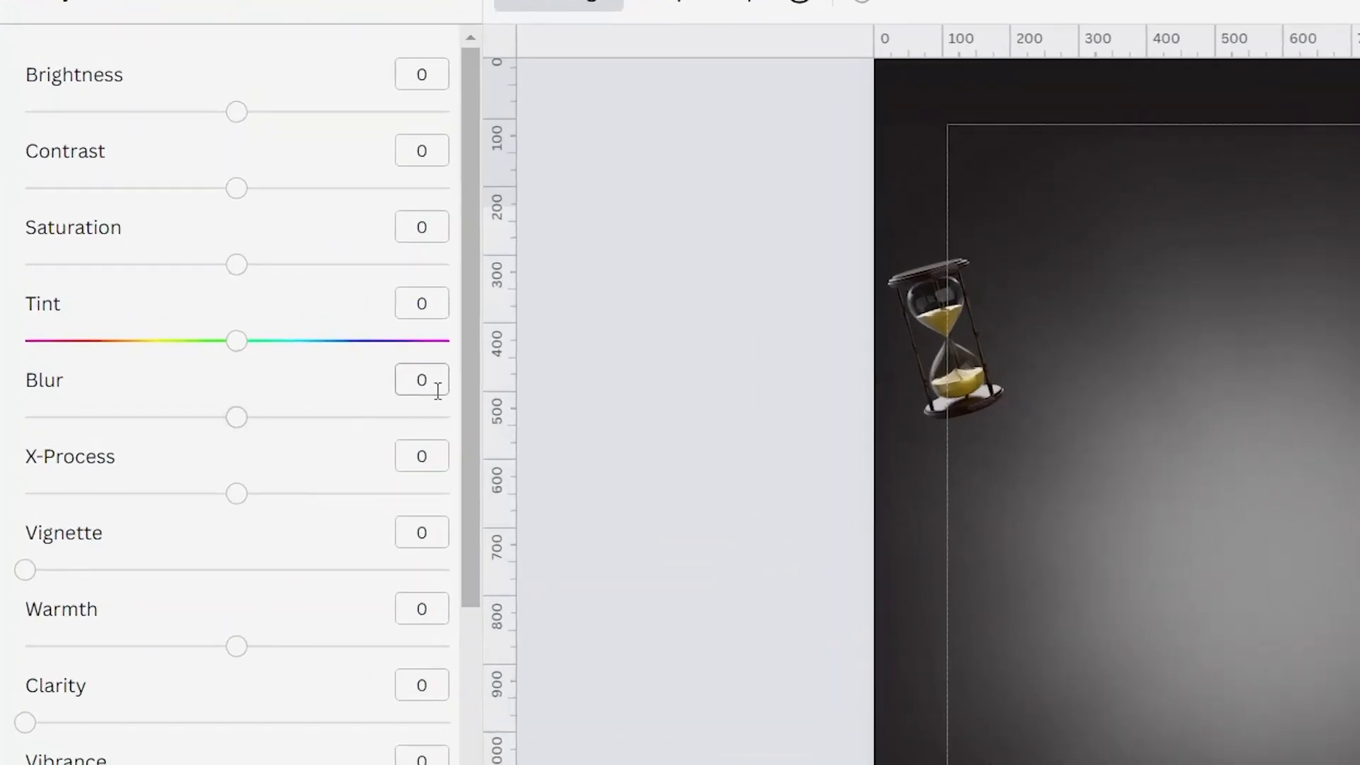
left_click_drag(243, 431, 272, 430)
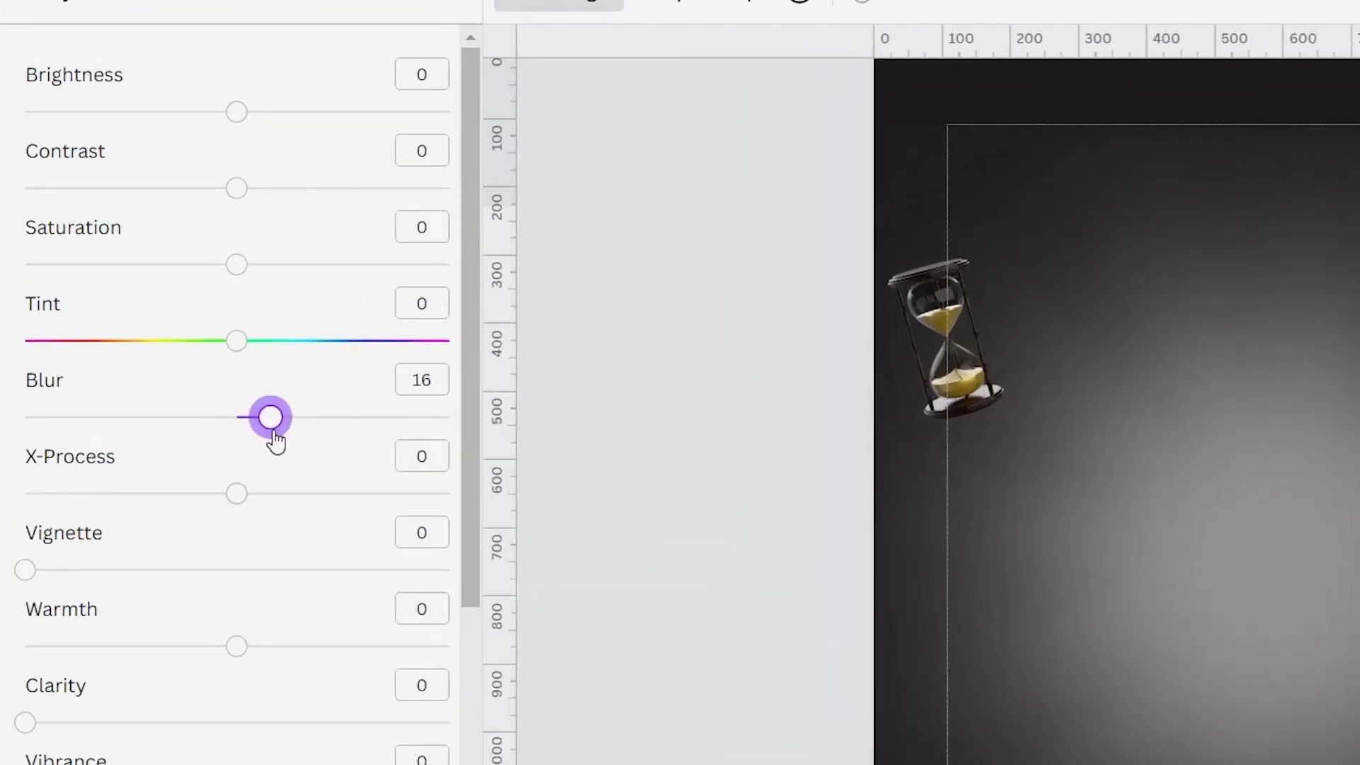
Blur the large hourglass in the lower-right corner and the one at the page's left edge.
left_click(1047, 611)
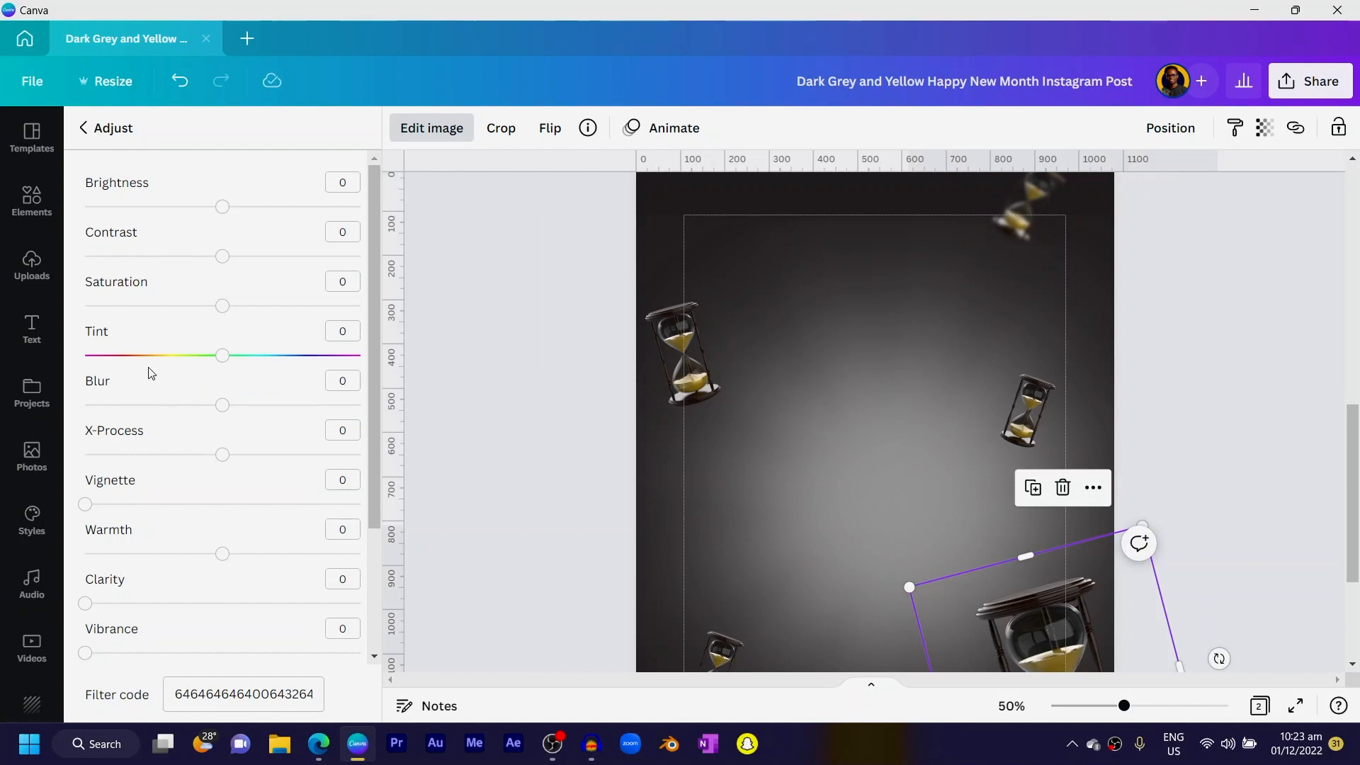
left_click_drag(222, 405, 271, 409)
left_click(702, 382)
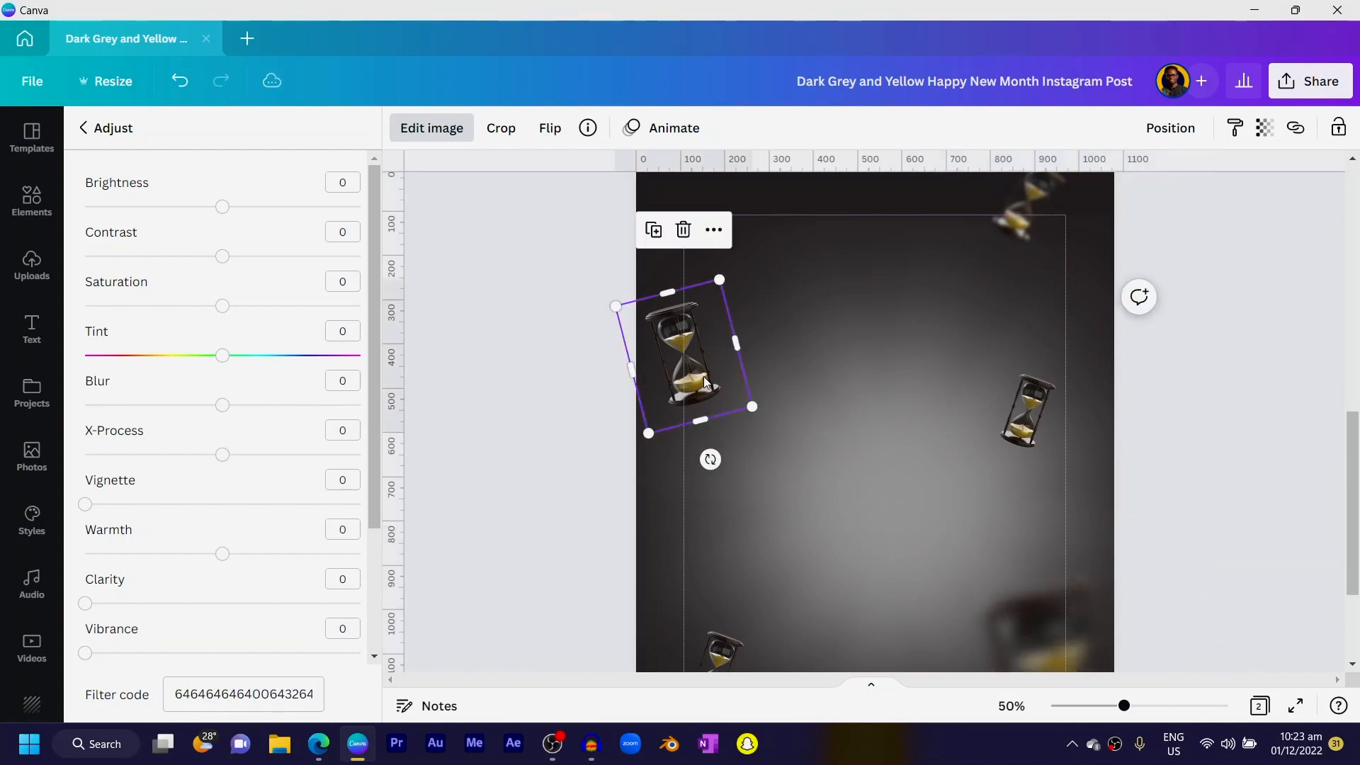
mouse_move(239, 418)
left_mouse_down()
mouse_move(264, 406)
mouse_move(257, 419)
mouse_move(238, 405)
mouse_move(262, 415)
left_mouse_up()
Blur the small hourglass near the right edge and set the lower-left one's blur to about 28.
left_click(1048, 412)
scroll(885, 465, "down", 3)
left_click(708, 496)
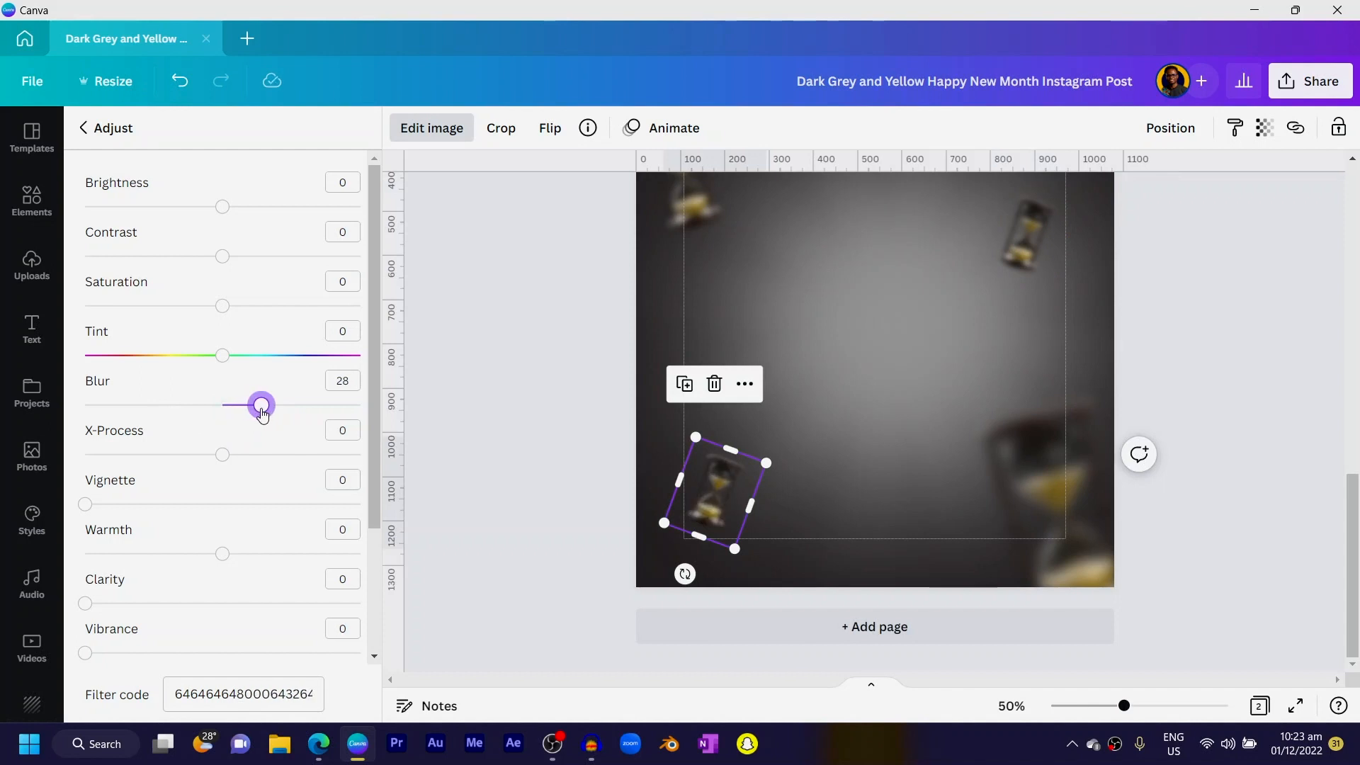
scroll(781, 491, "up", 3)
left_click(500, 360)
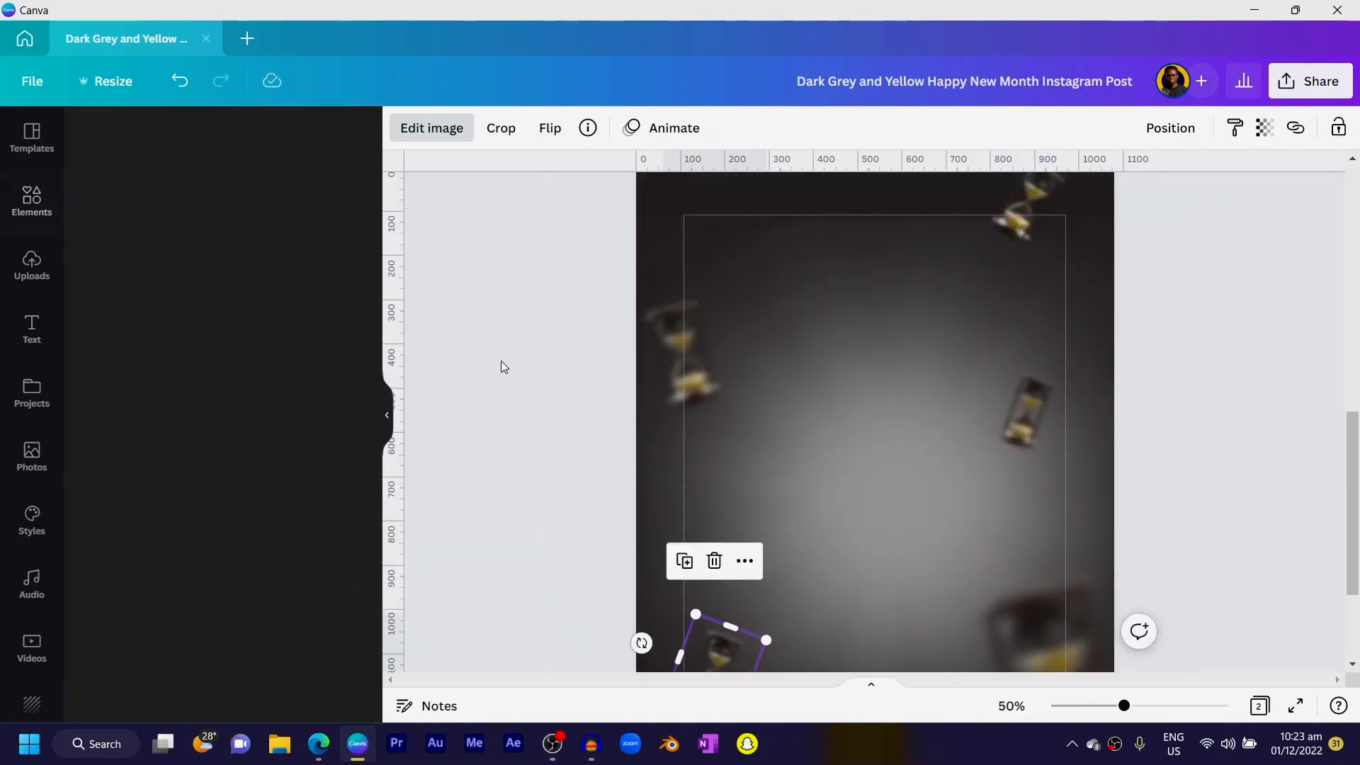
scroll(501, 360, "up", 3)
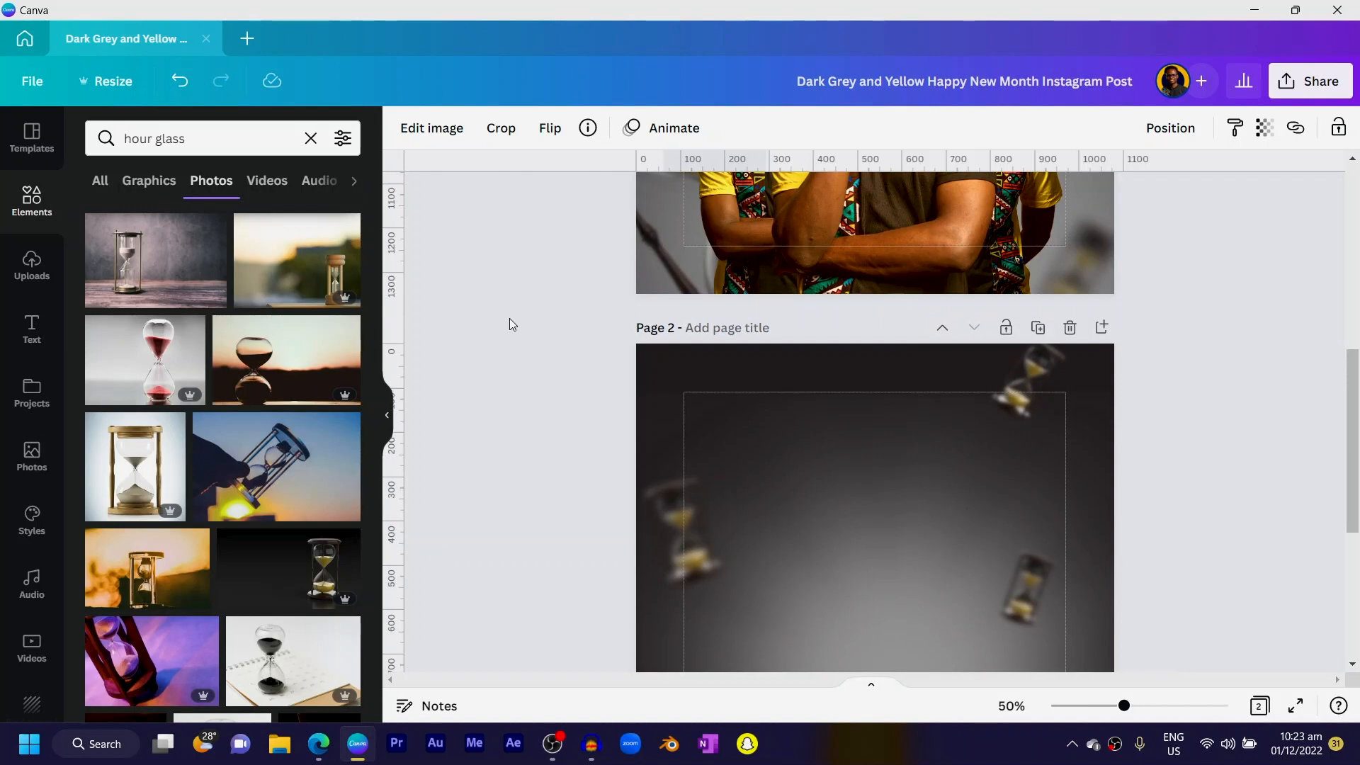
scroll(485, 357, "down", 3)
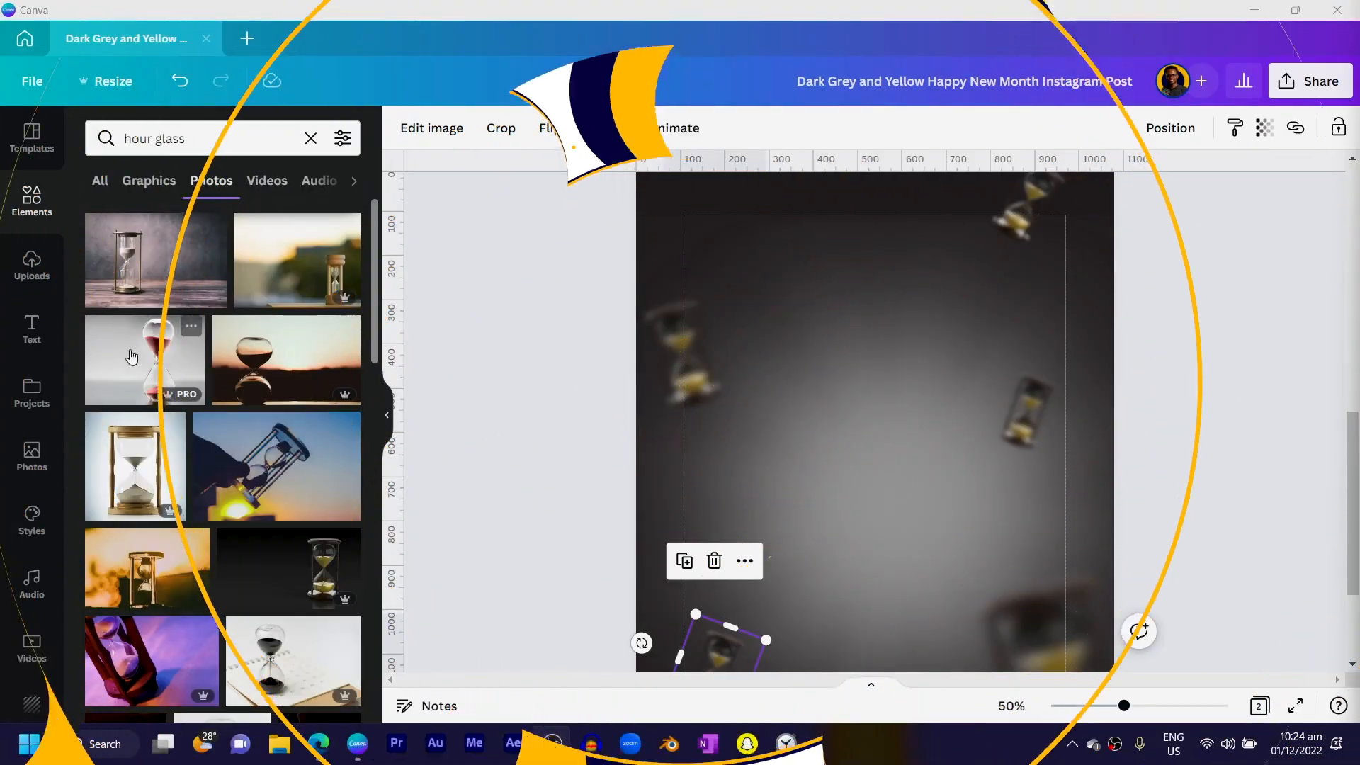
Place the uploaded portraits of the man in the patterned shirt as three overlapping cutouts on page 2 and deselect them.
left_click(32, 266)
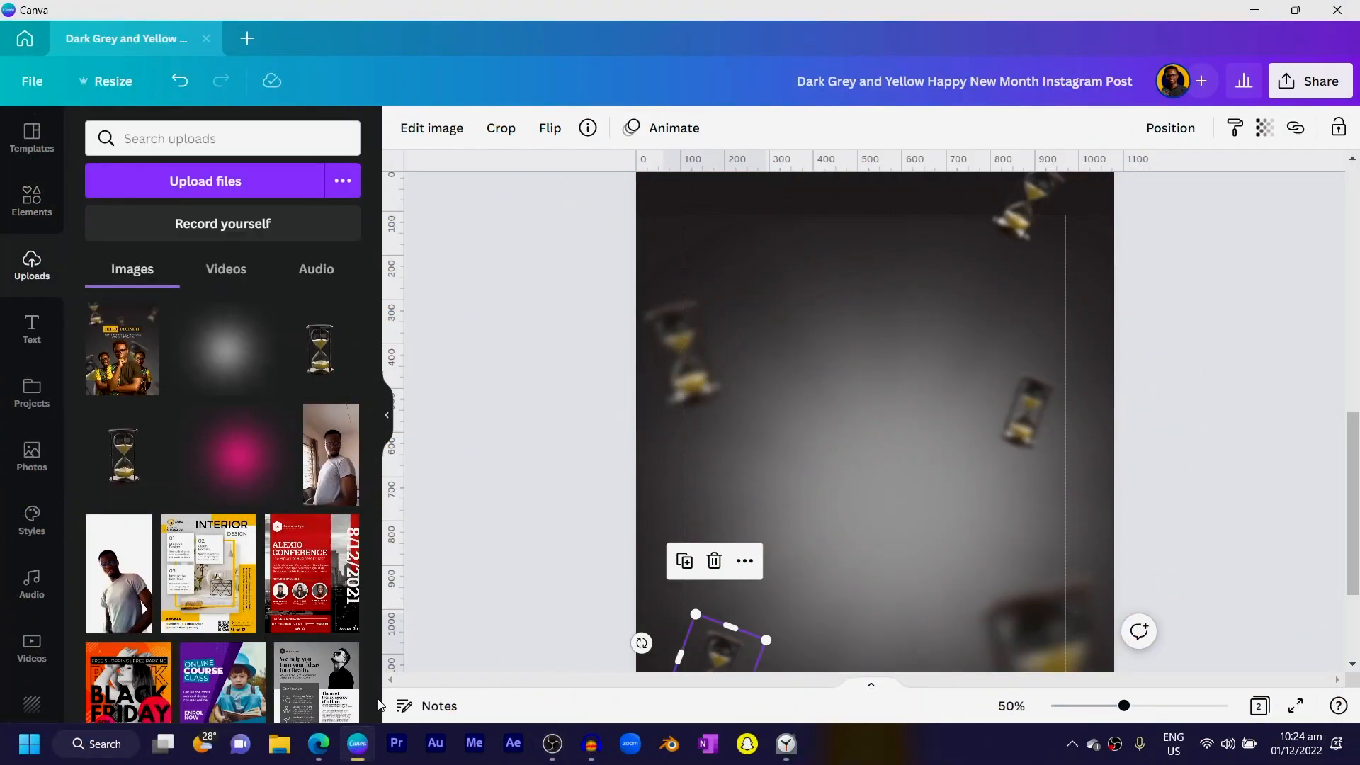
scroll(376, 704, "down", 10)
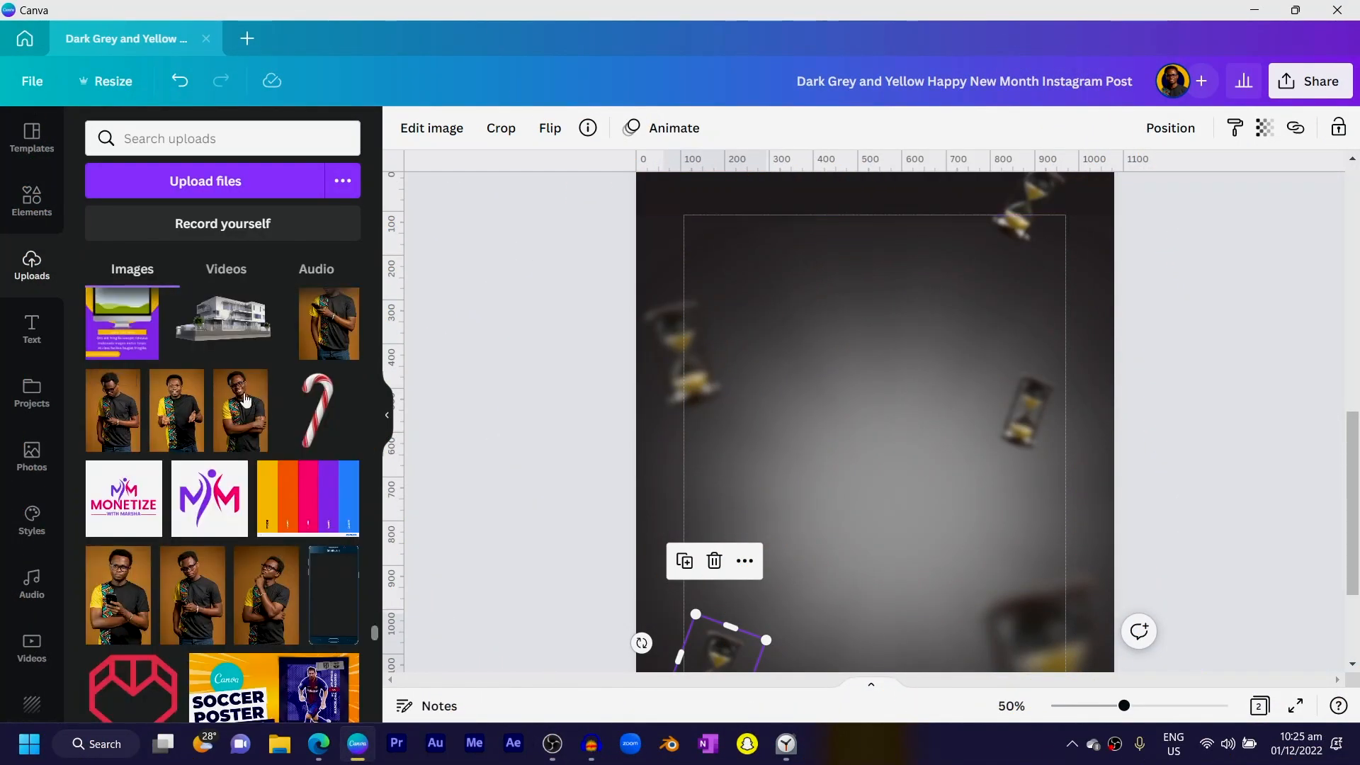
left_click(169, 416)
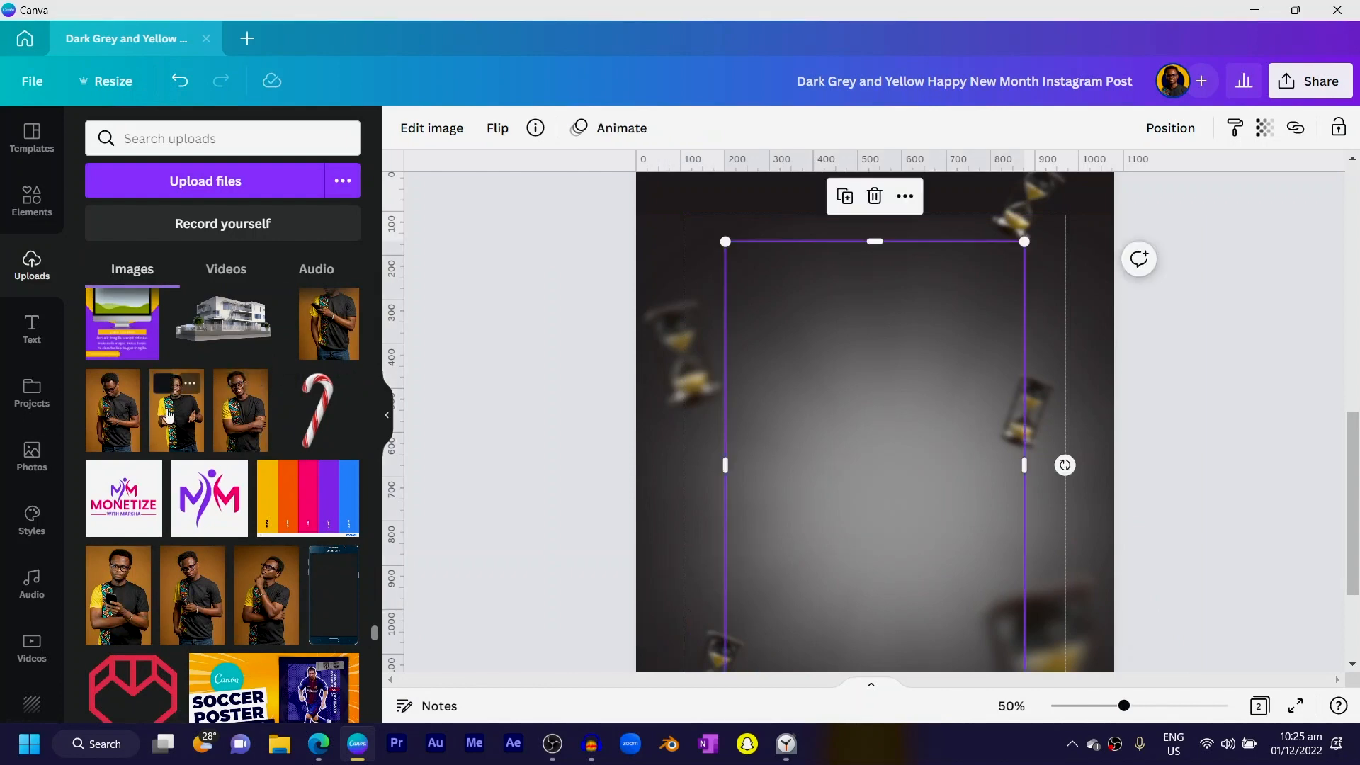
scroll(108, 429, "down", 1)
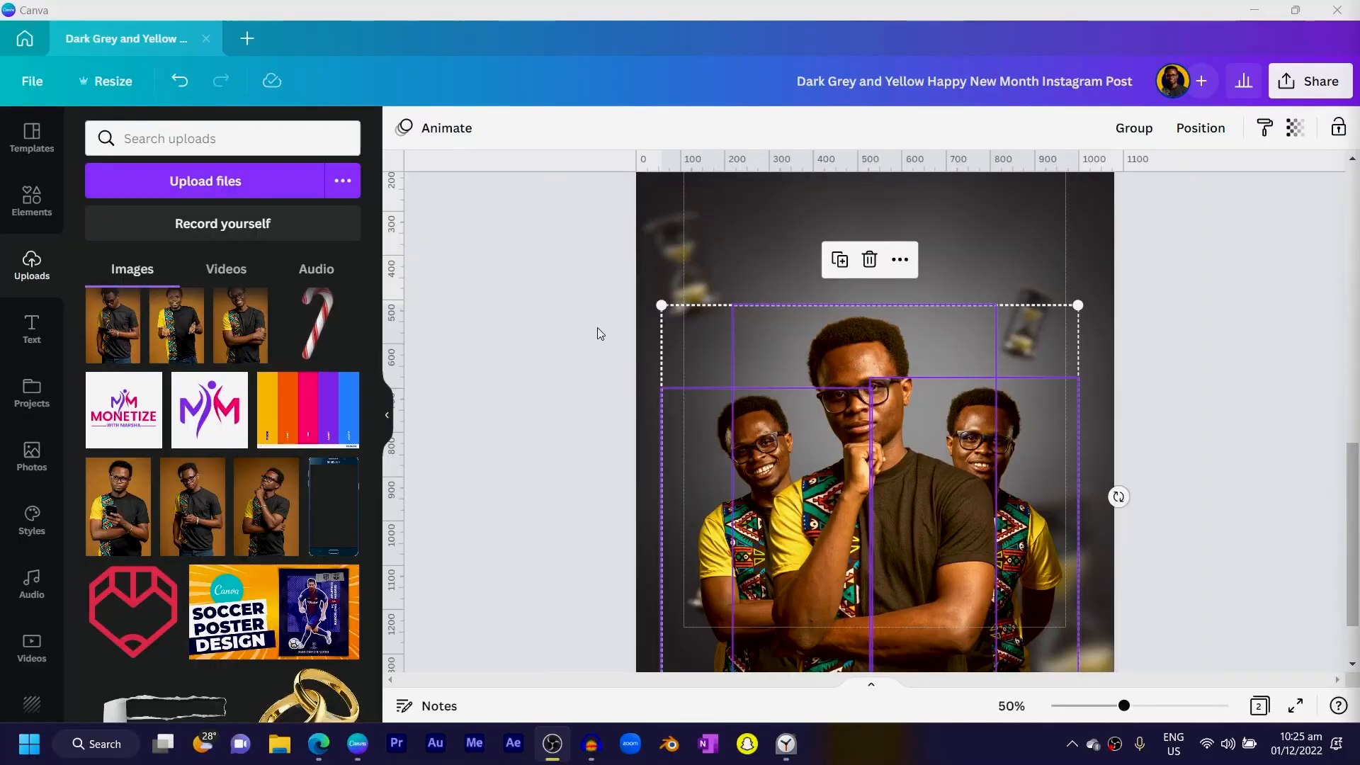
left_click(546, 299)
scroll(959, 470, "down", 1)
scroll(706, 453, "up", 1)
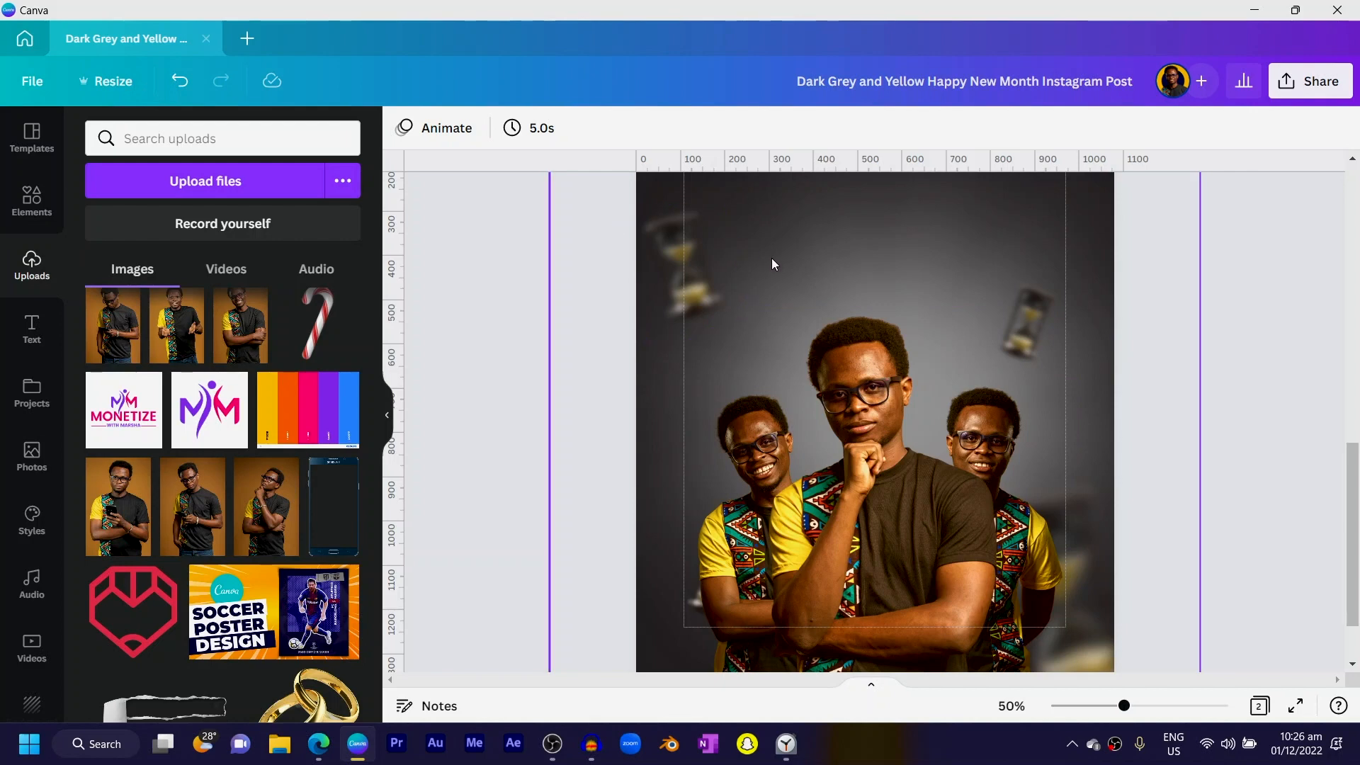
Open the full image adjustment settings of the middle portrait to examine its values.
left_click(872, 427)
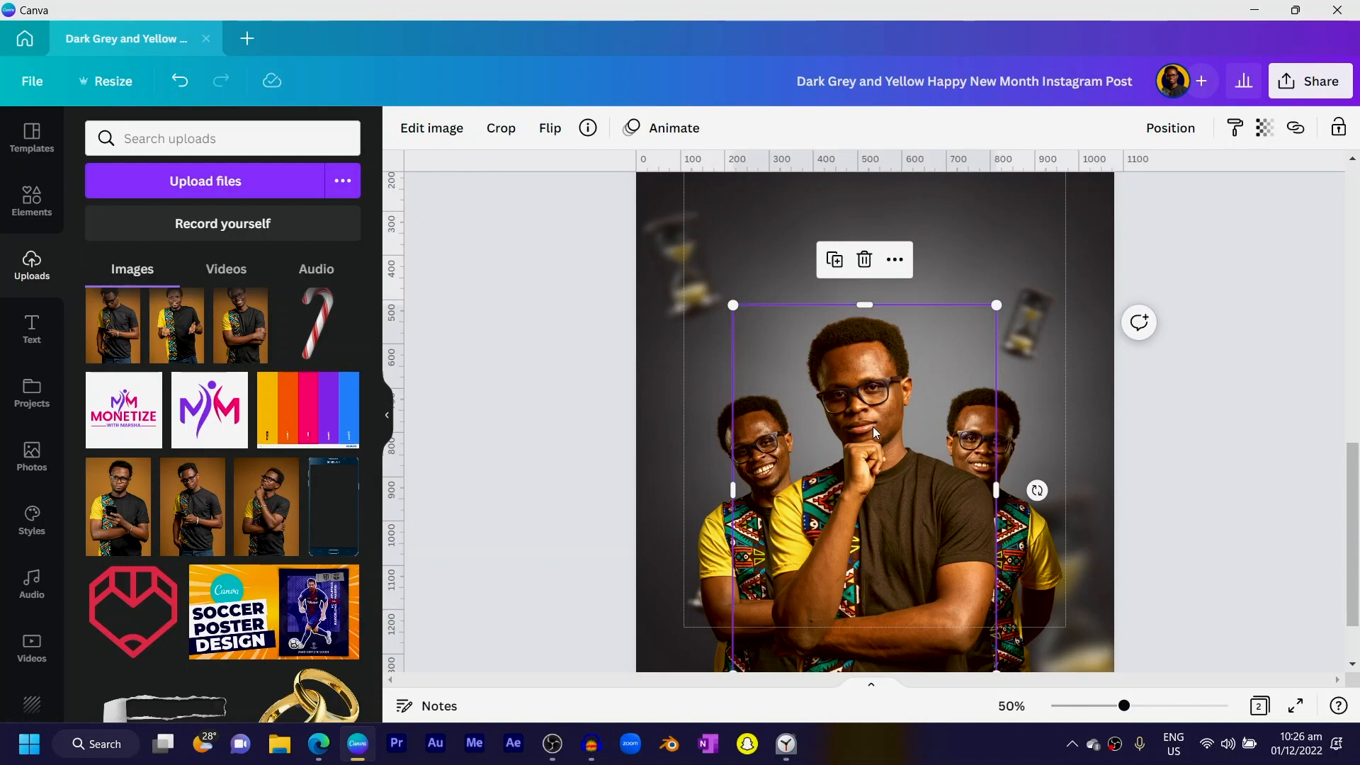
left_click(431, 128)
scroll(220, 404, "down", 2)
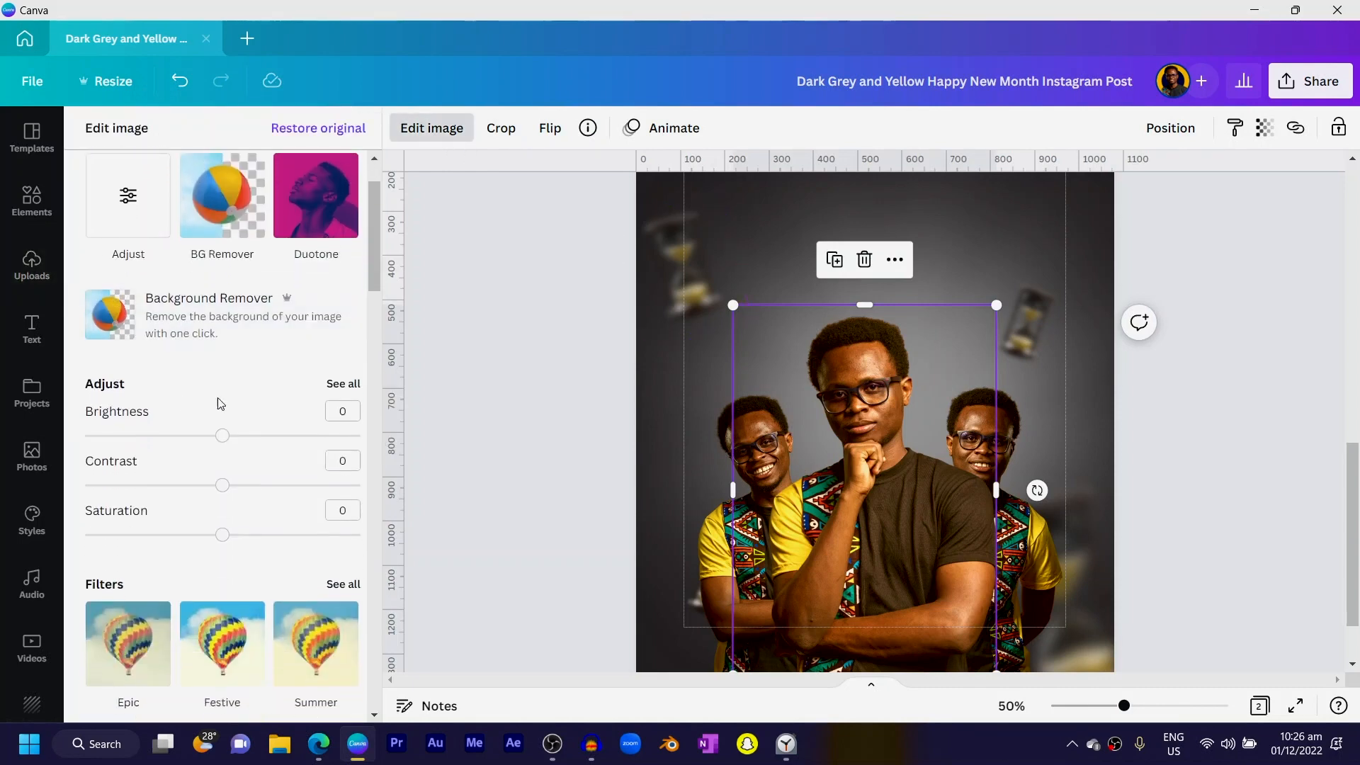
left_click(342, 384)
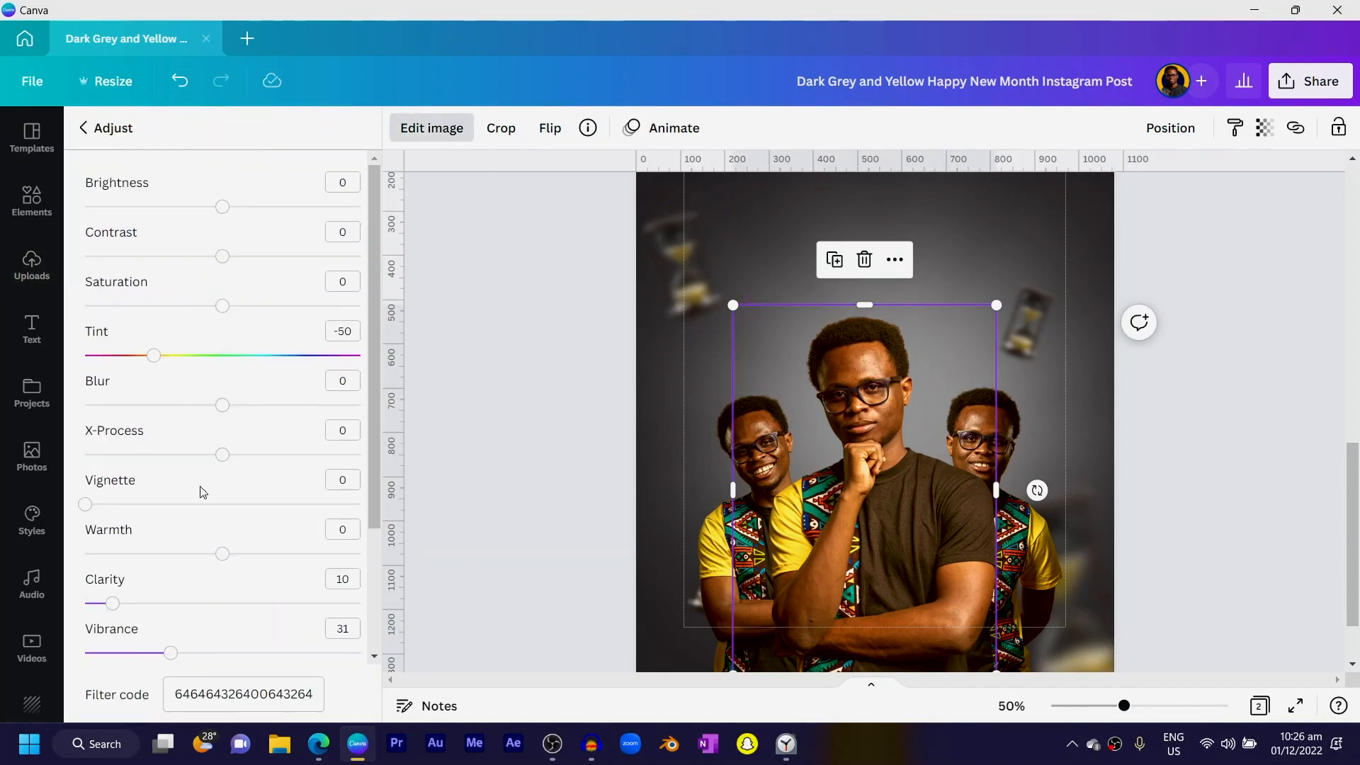
Examine the middle portrait's remaining adjustment values through Fade, and deselect the portrait.
scroll(202, 493, "down", 3)
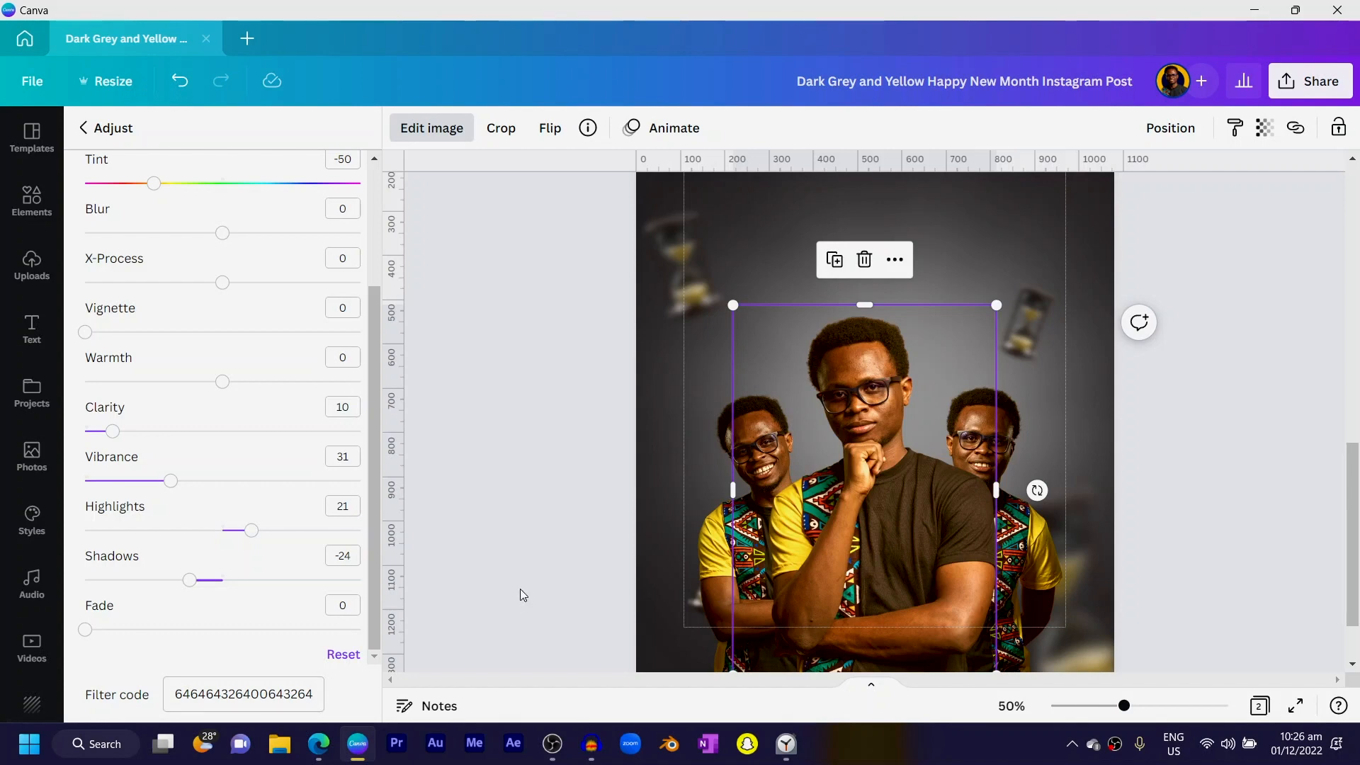
left_click(469, 559)
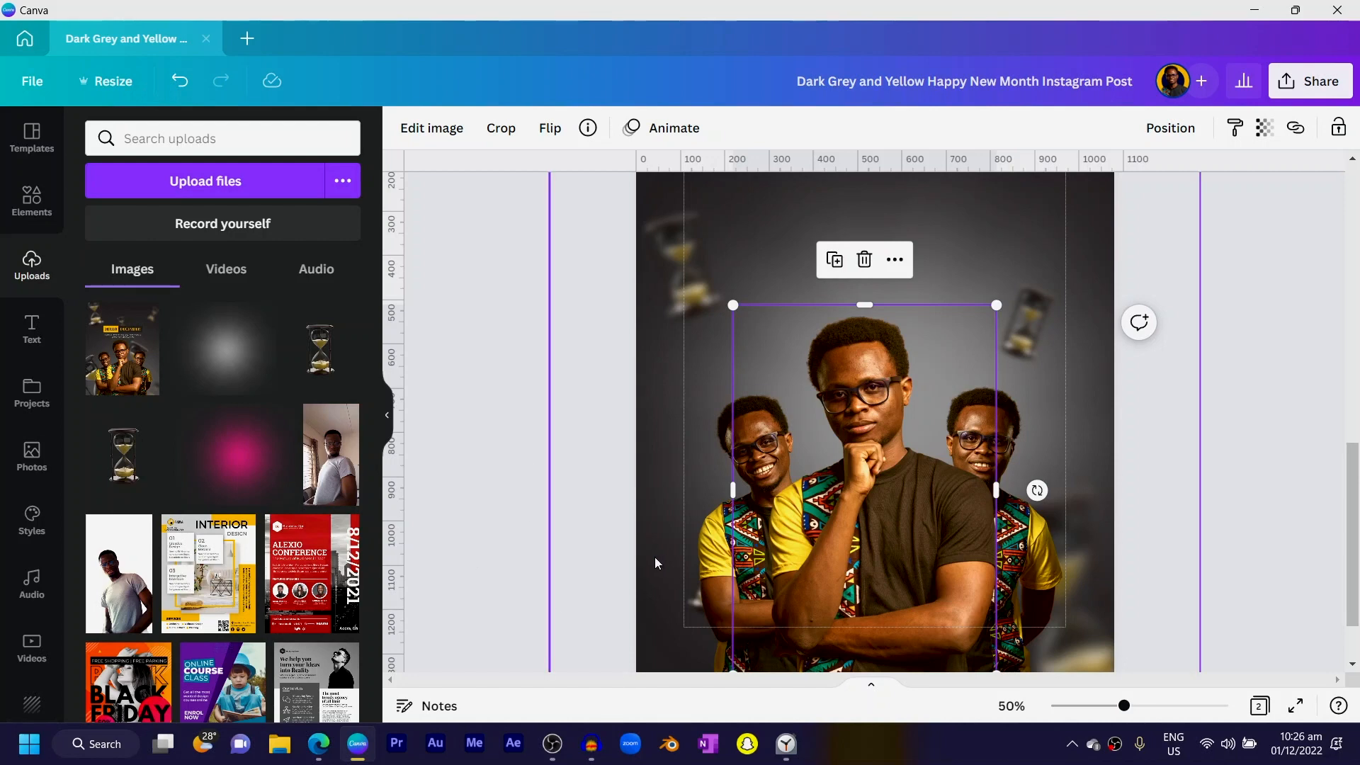
scroll(655, 557, "up", 2)
left_click(520, 410)
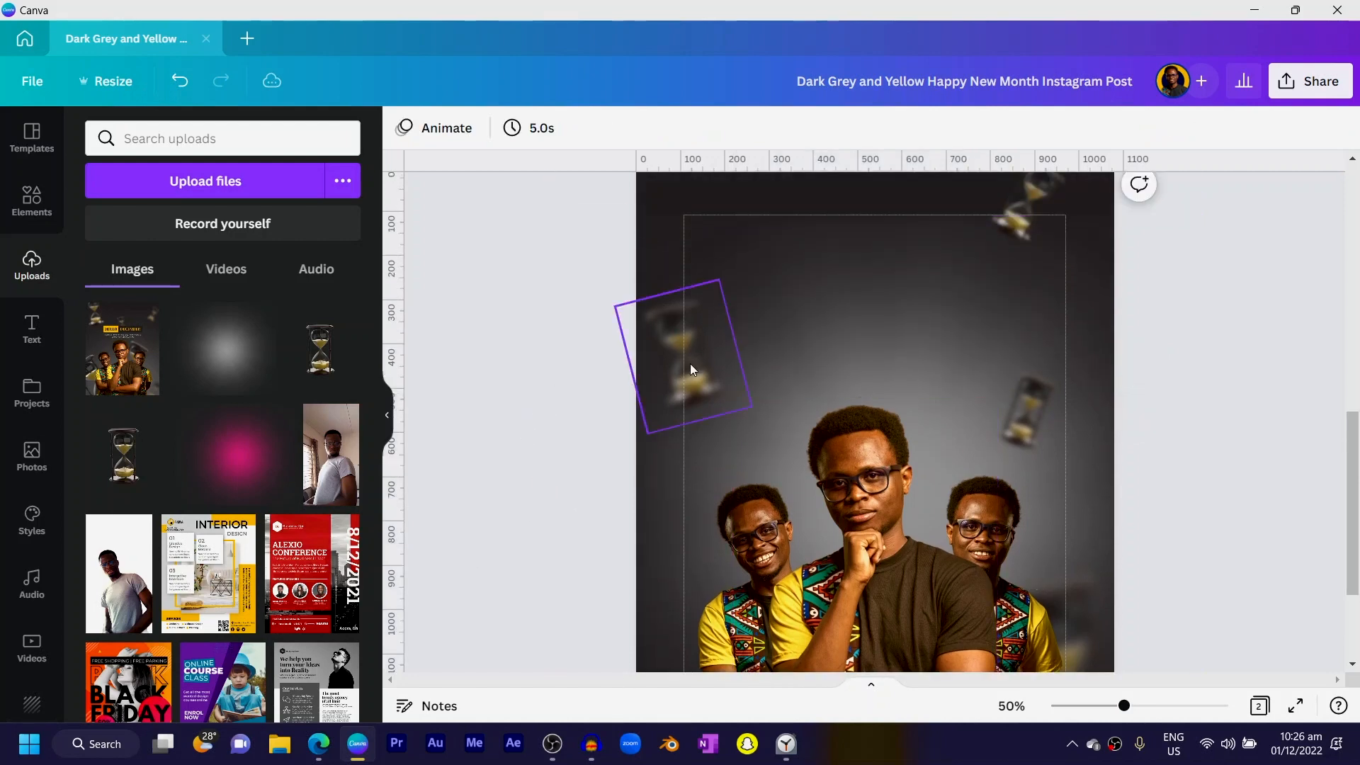
Add a yellow rectangle above the middle man's head on page 2 and resize it into a horizontal bar.
key("r")
left_click_drag(869, 505, 786, 327)
left_click_drag(799, 223, 782, 314)
left_click(600, 343)
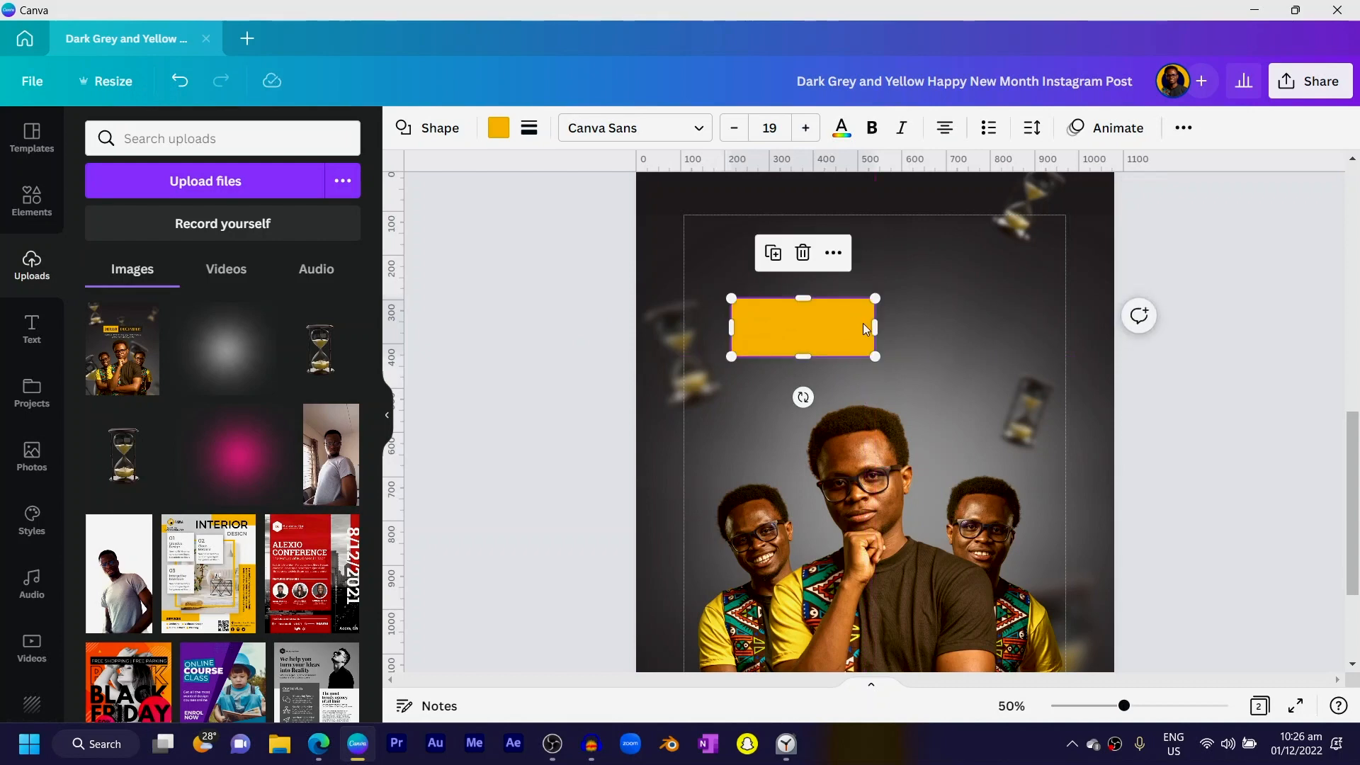
Duplicate the yellow bar and arrange the two bars side by side as one strip, with the wider one on the right.
left_click_drag(876, 328, 1011, 332)
key("ctrl+d")
left_click(1171, 341)
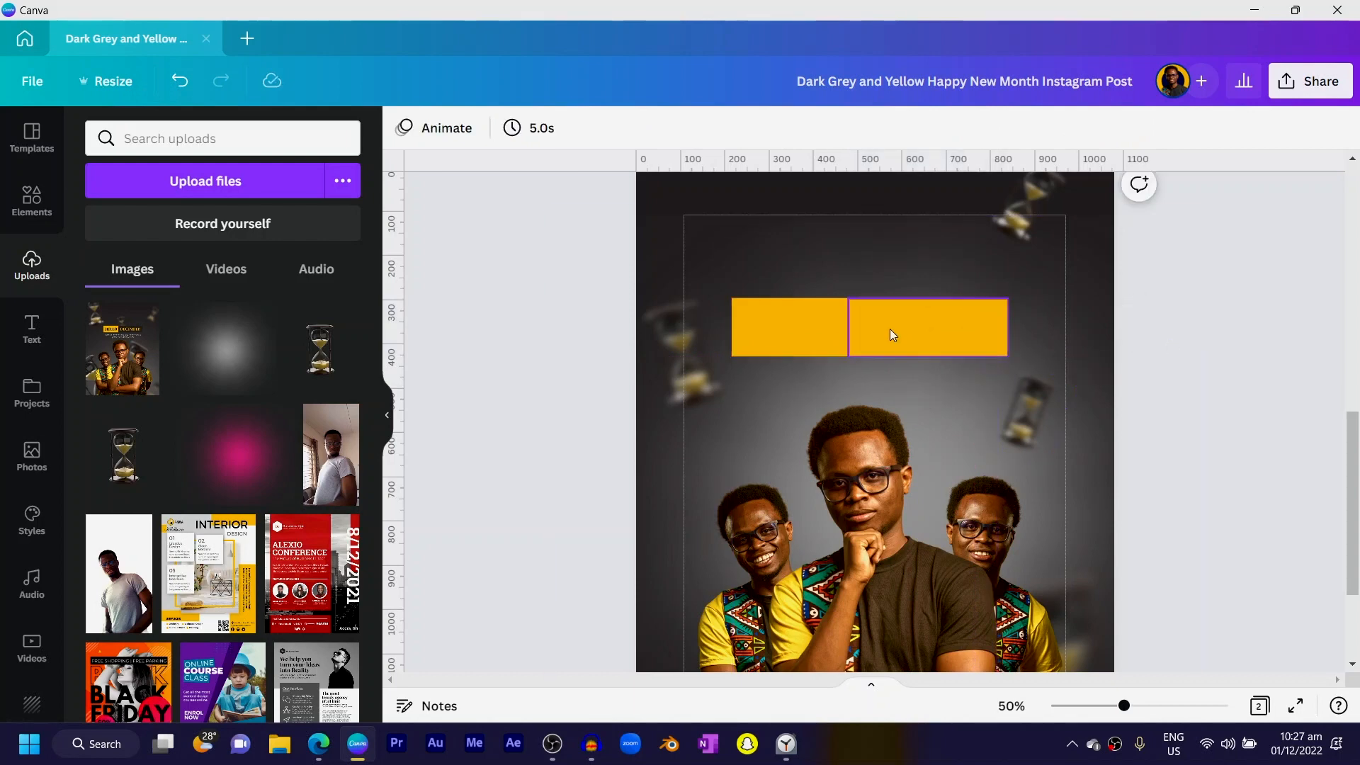
Fill the right-hand bar of the strip with black.
left_click(904, 318)
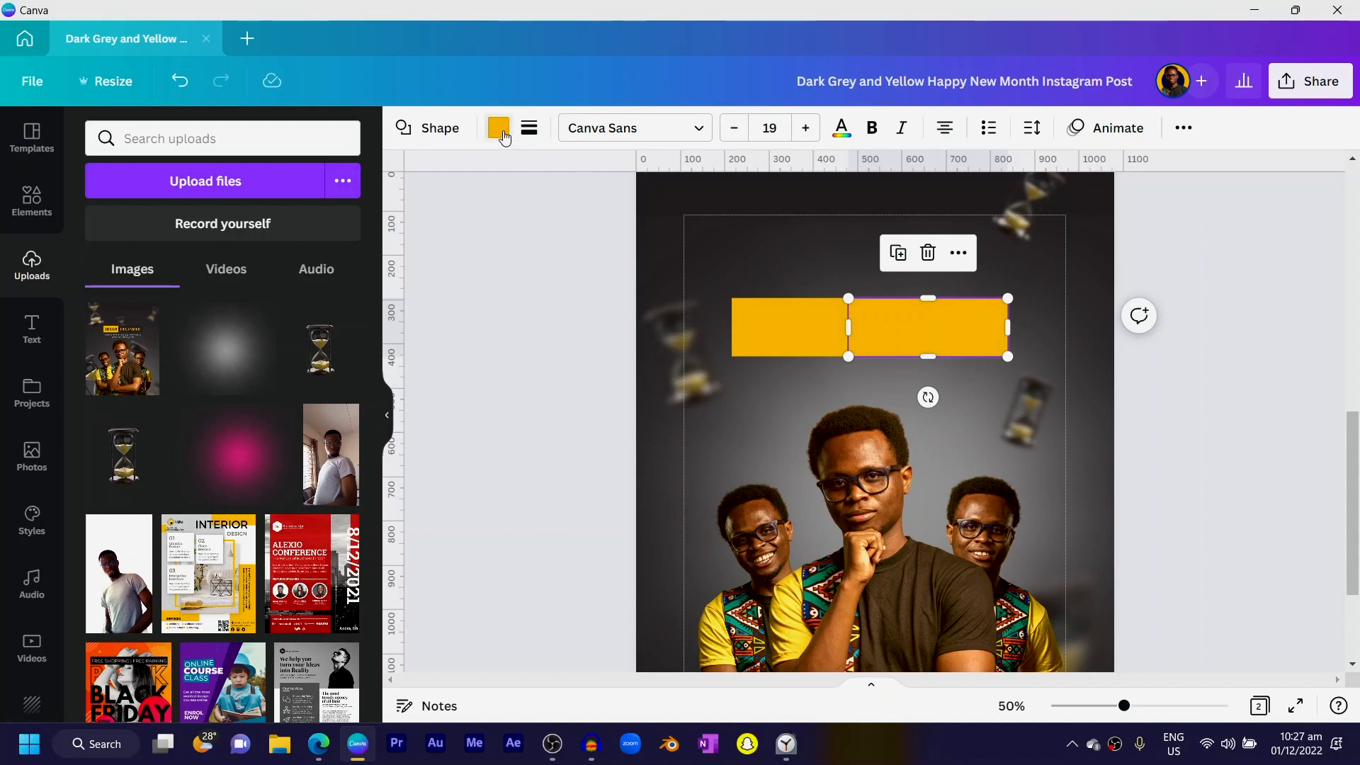
left_click(499, 128)
left_click(199, 221)
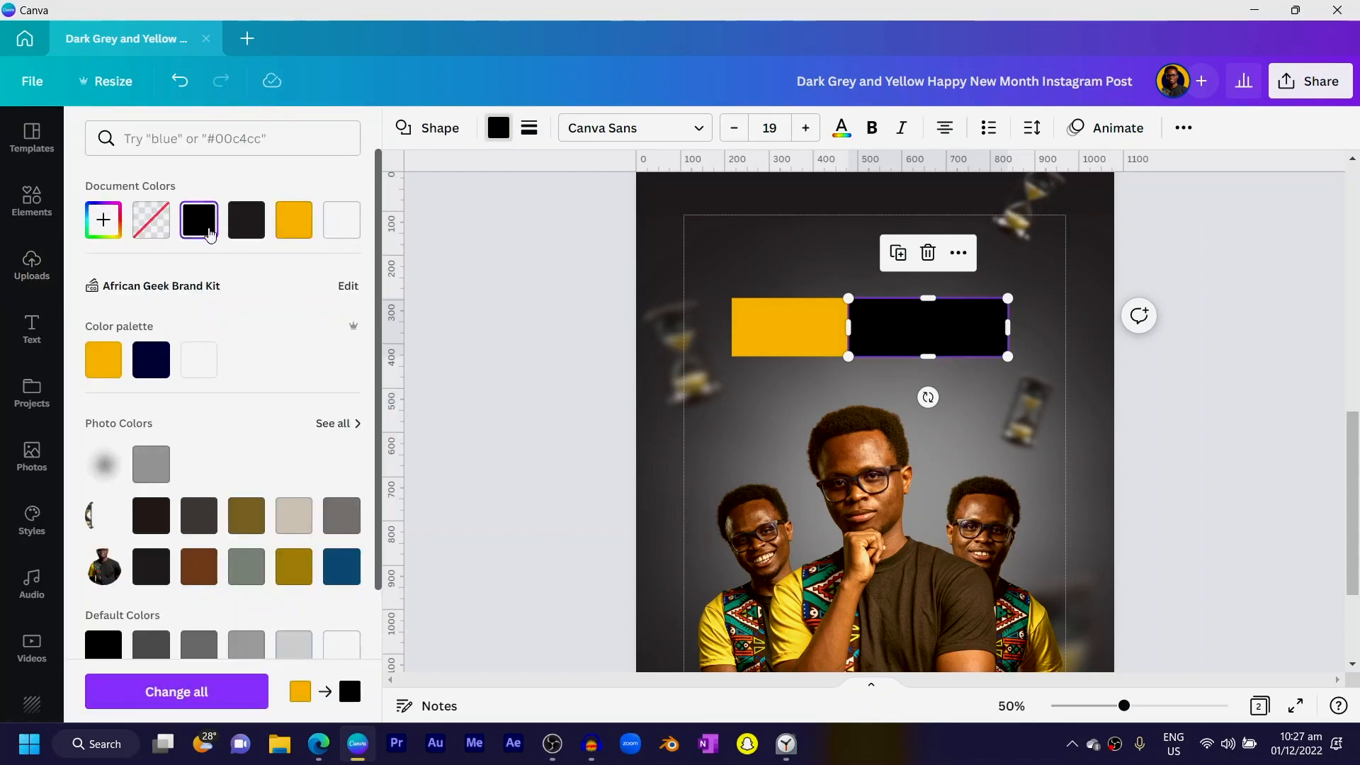
left_click(521, 371)
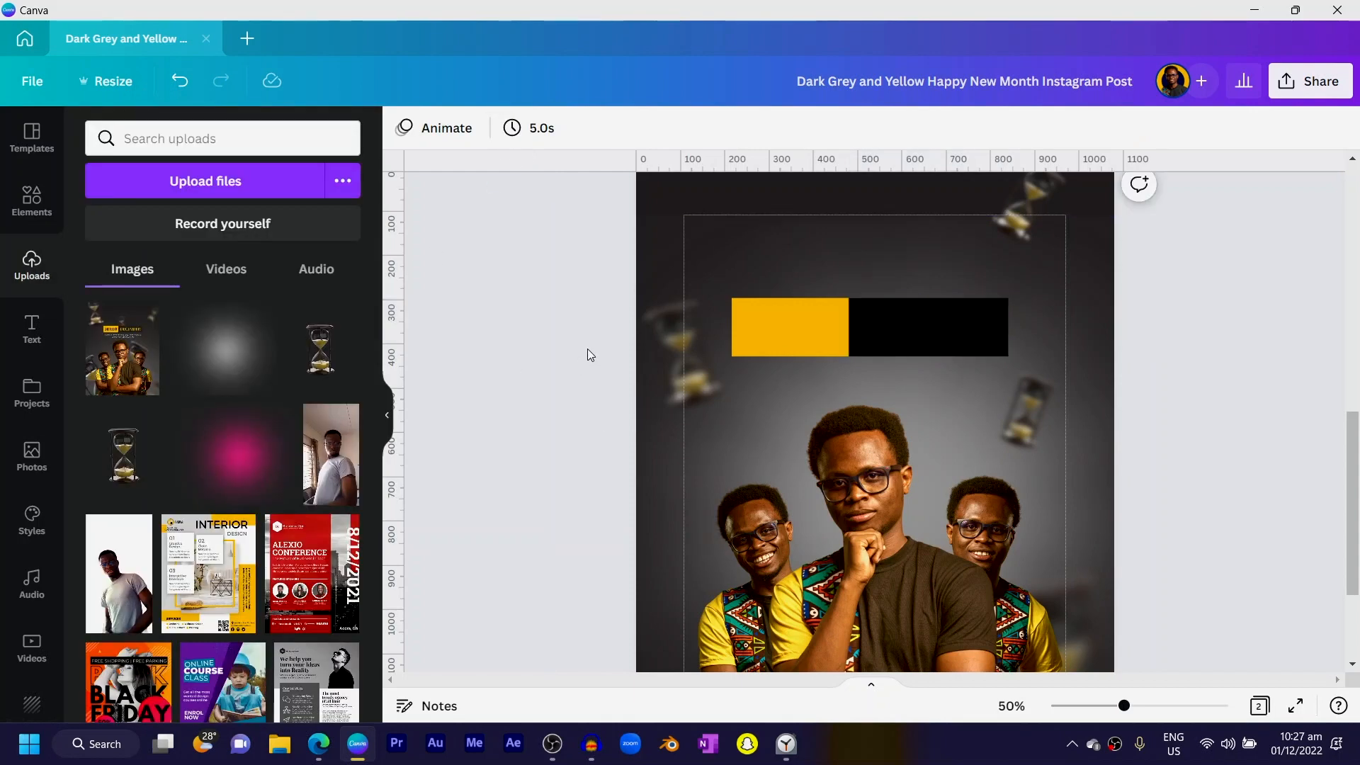
Add the text "HELLO" on the yellow bar and enlarge it to font size 54.
key("t")
left_click_drag(891, 469, 810, 374)
key("Caps_Lock")
key("BackSpace")
type("HEL")
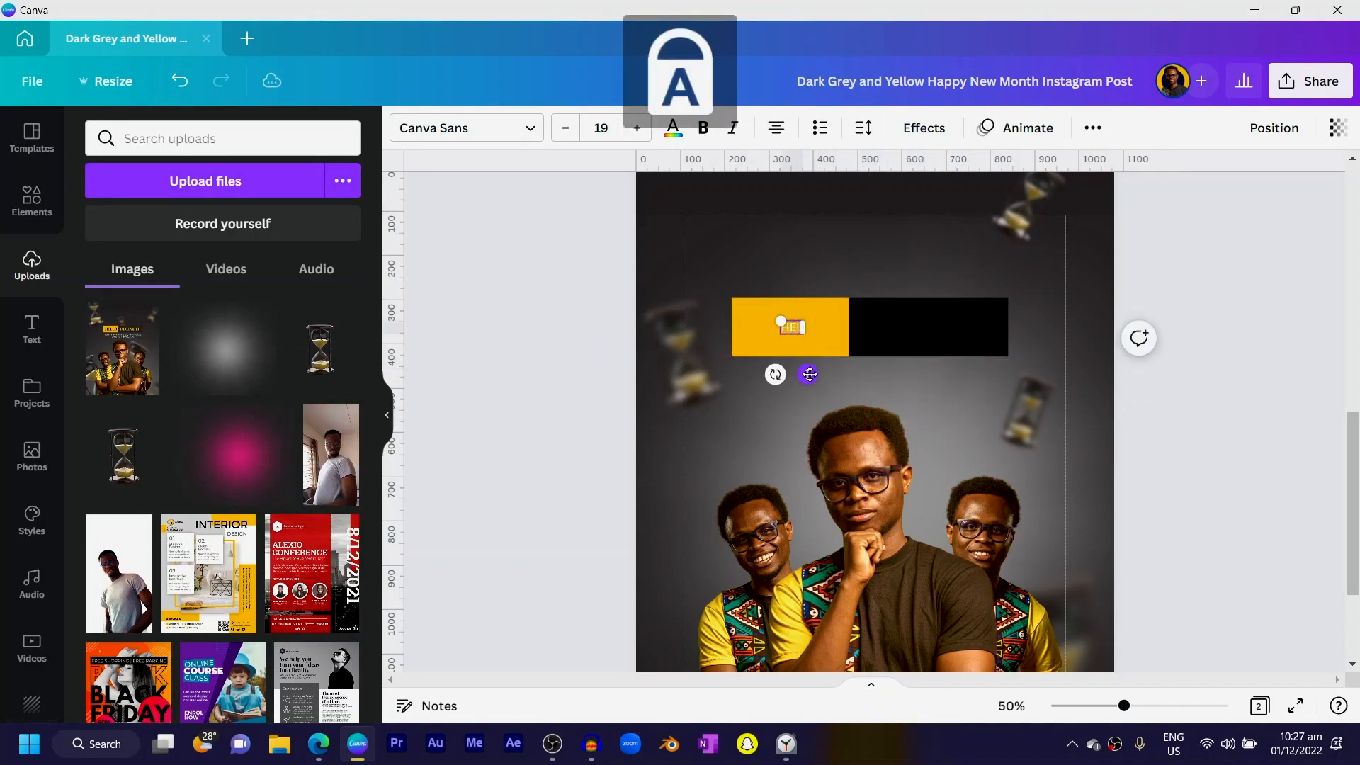
type("LO")
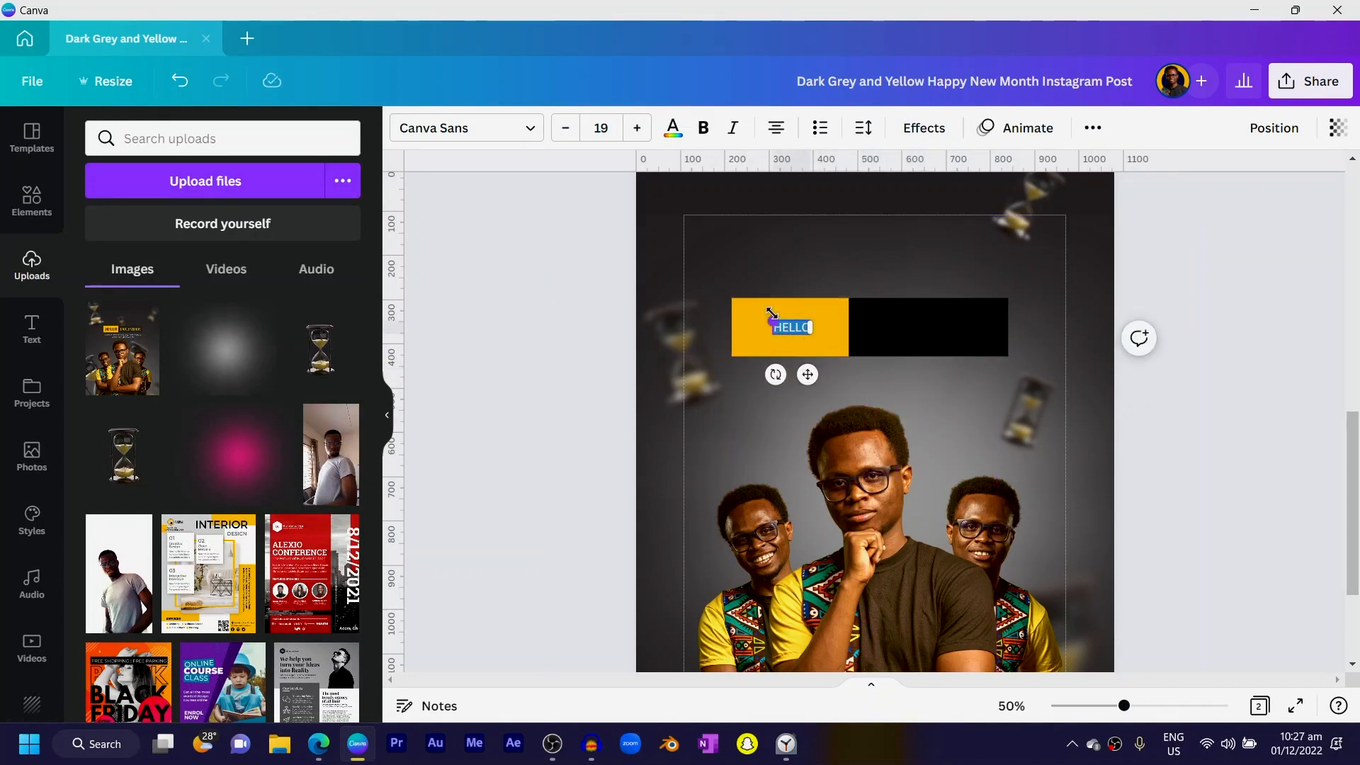
left_click_drag(770, 313, 738, 308)
left_click(555, 342)
Set the HELLO text in DM Serif Display and enlarge it to font size 59.2.
left_click(768, 326)
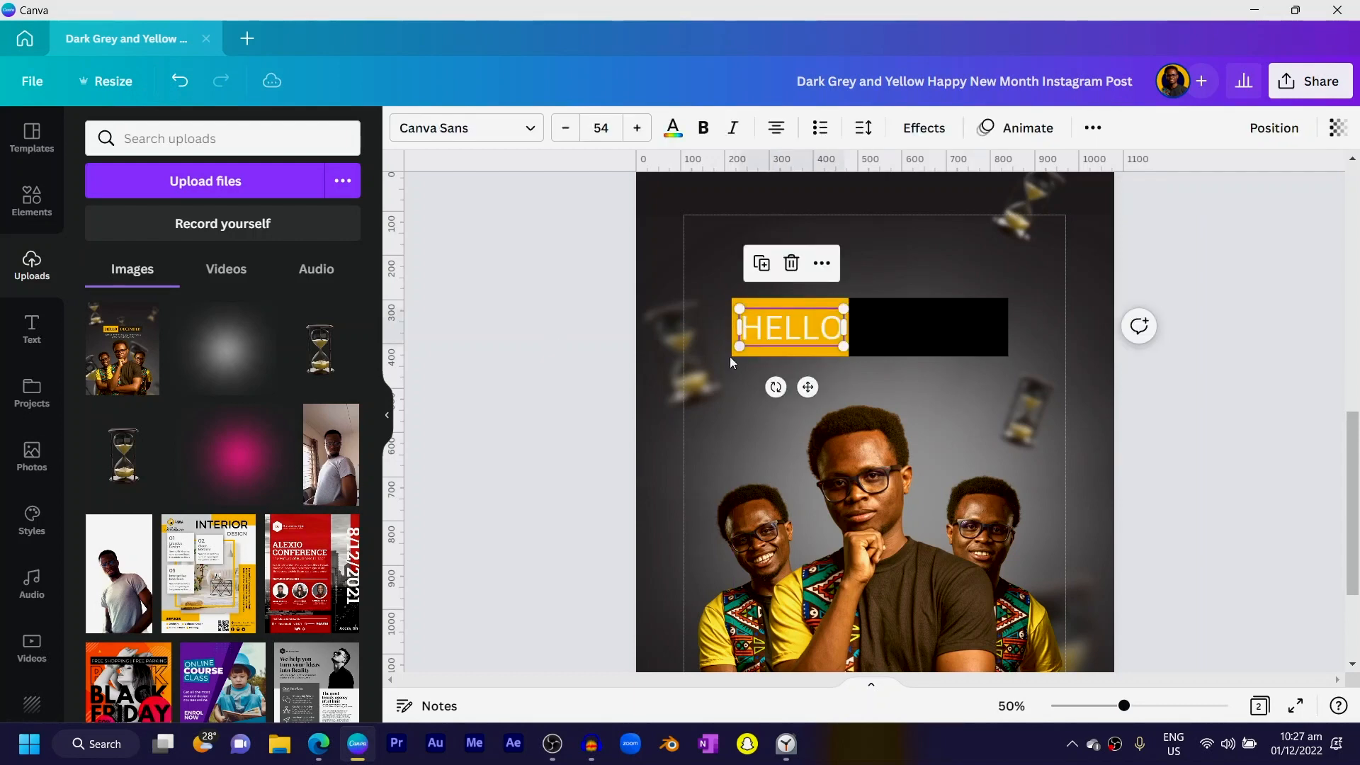
left_click(449, 132)
left_click(135, 216)
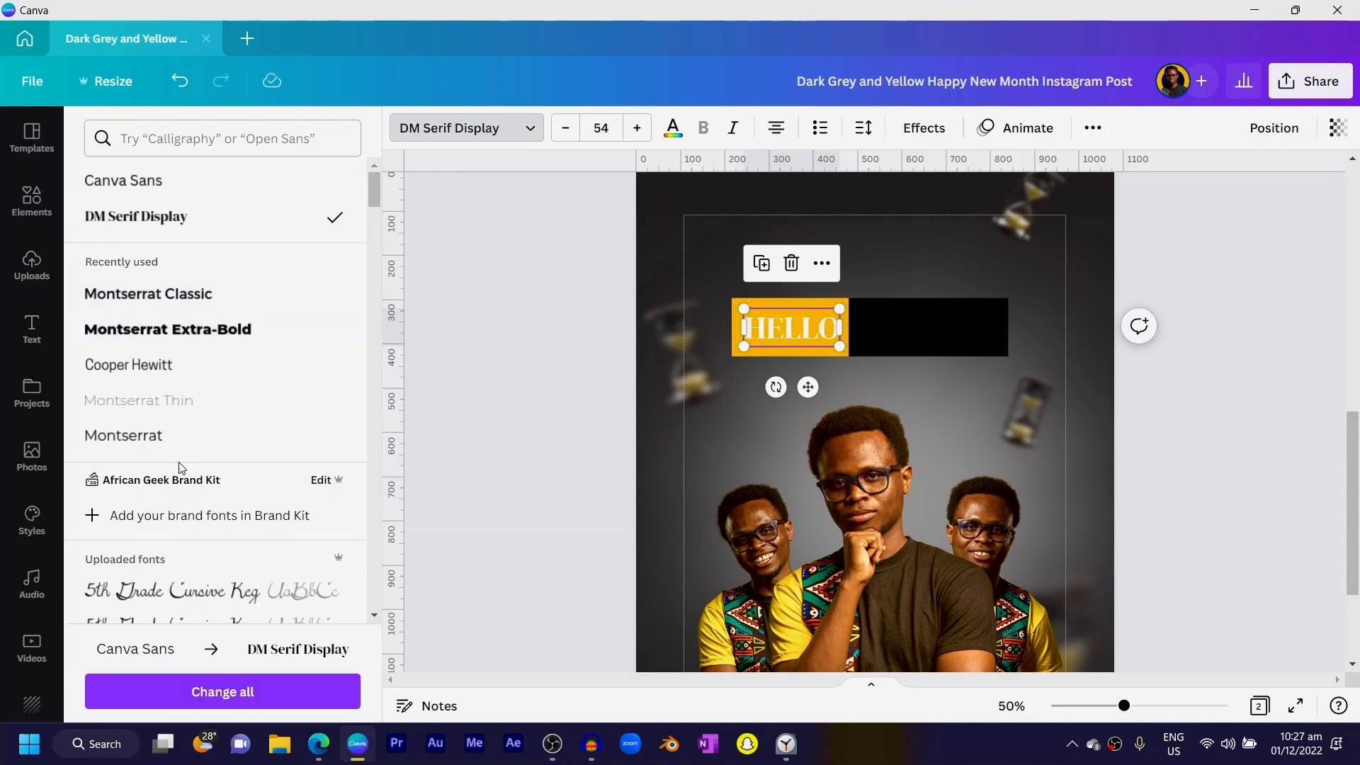
scroll(213, 390, "down", 9)
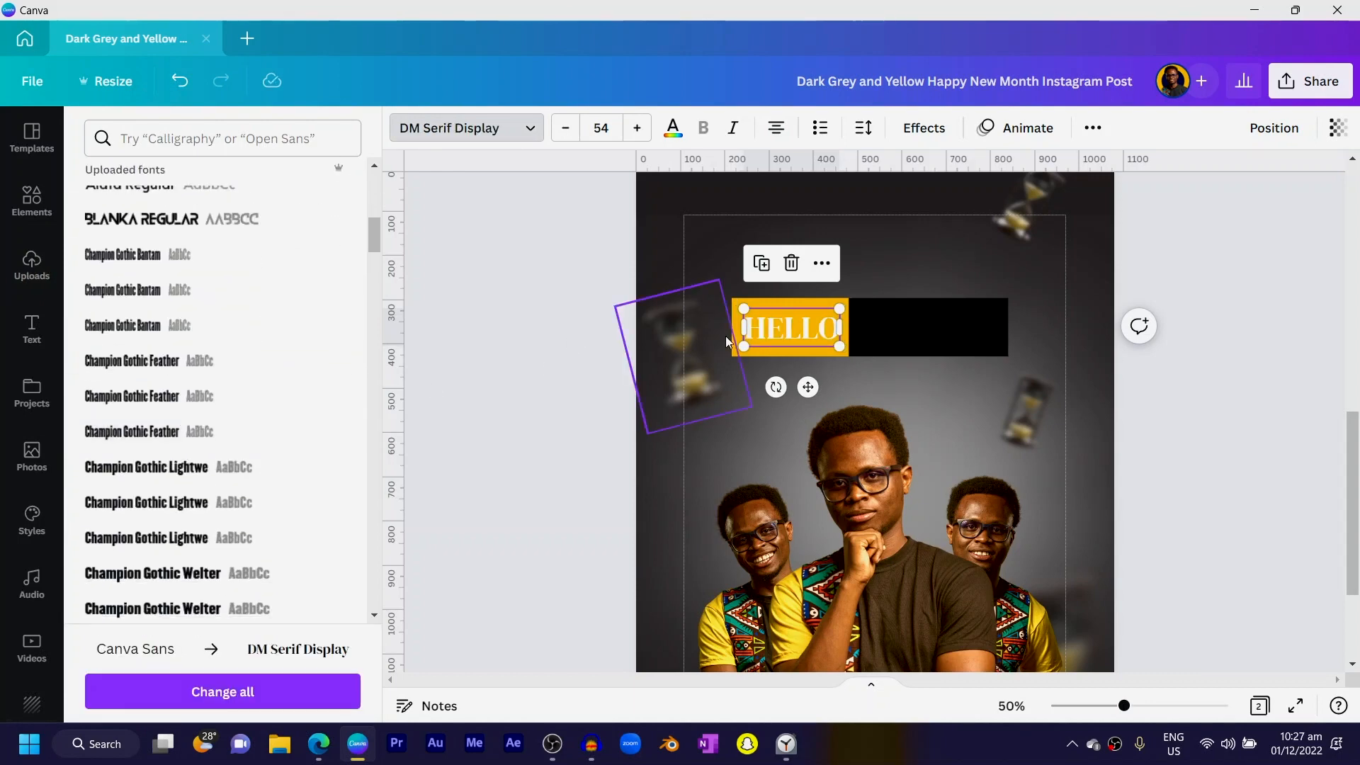
left_click_drag(742, 351, 735, 352)
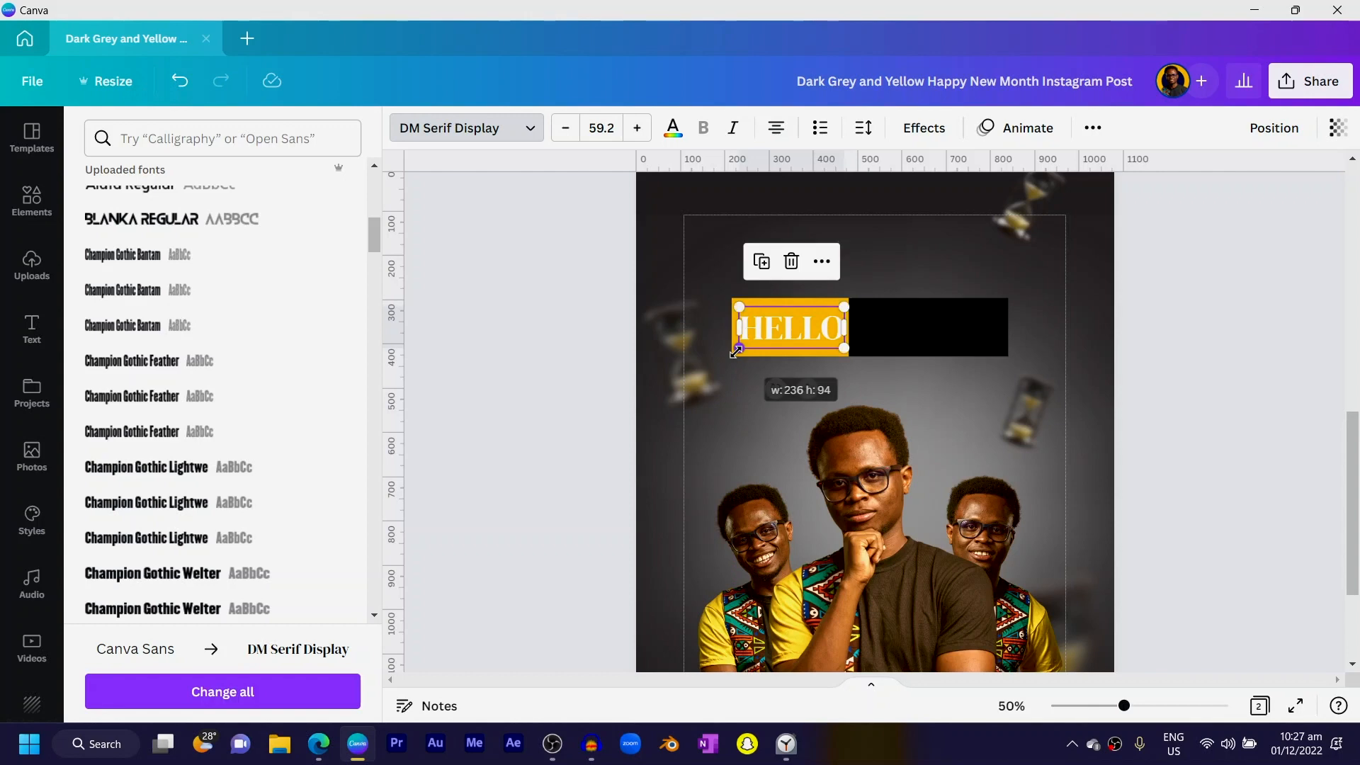
Color the HELLO text with the dark near-black document color.
left_click(673, 139)
left_click(205, 222)
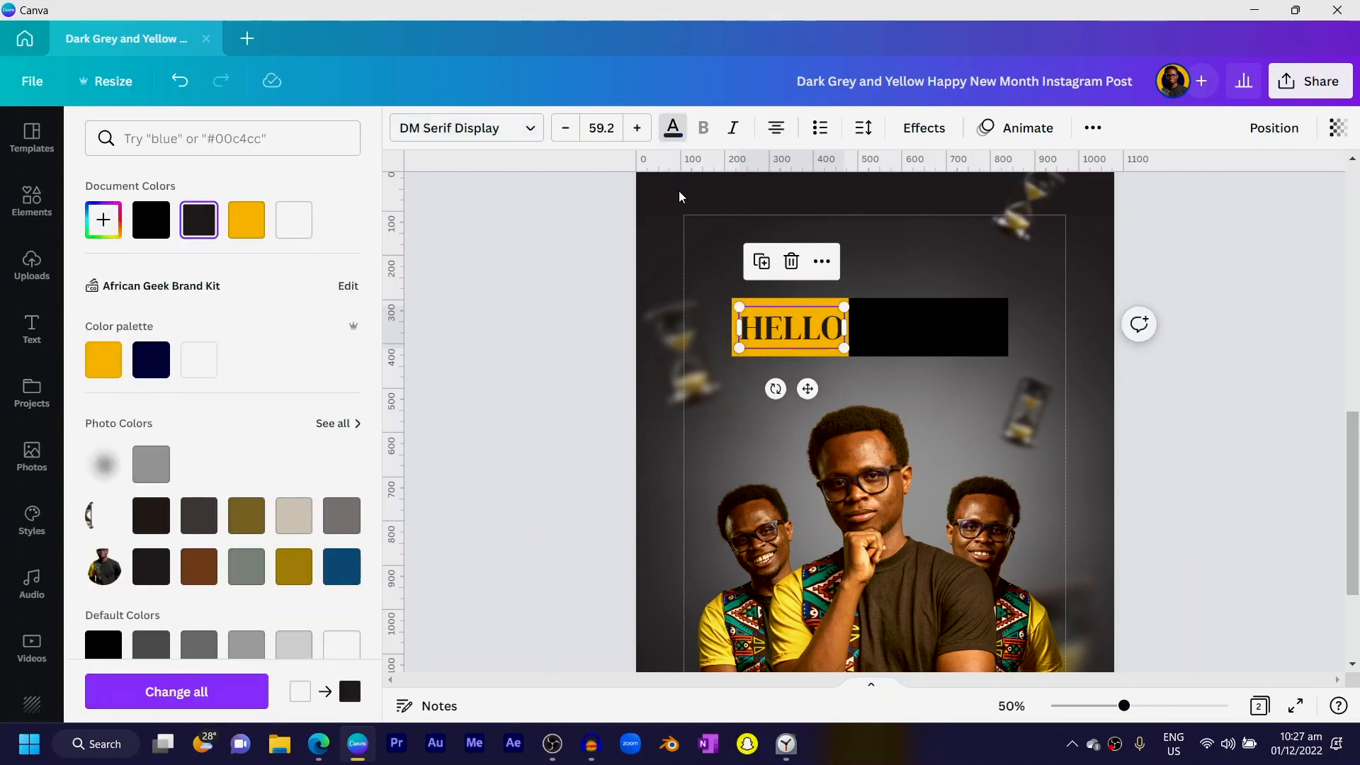
left_click(497, 312)
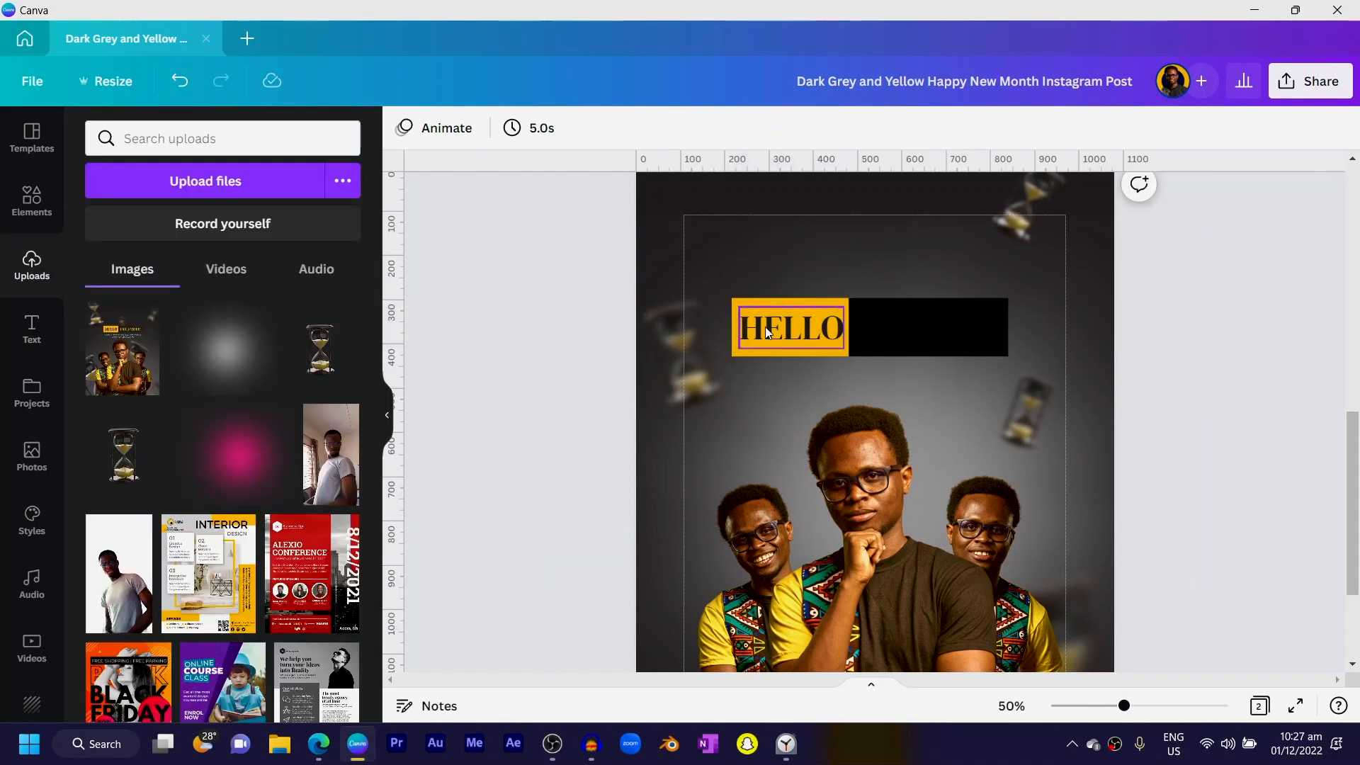
Duplicate the HELLO text, center the copy on the black bar and color it yellow.
key("ctrl+d")
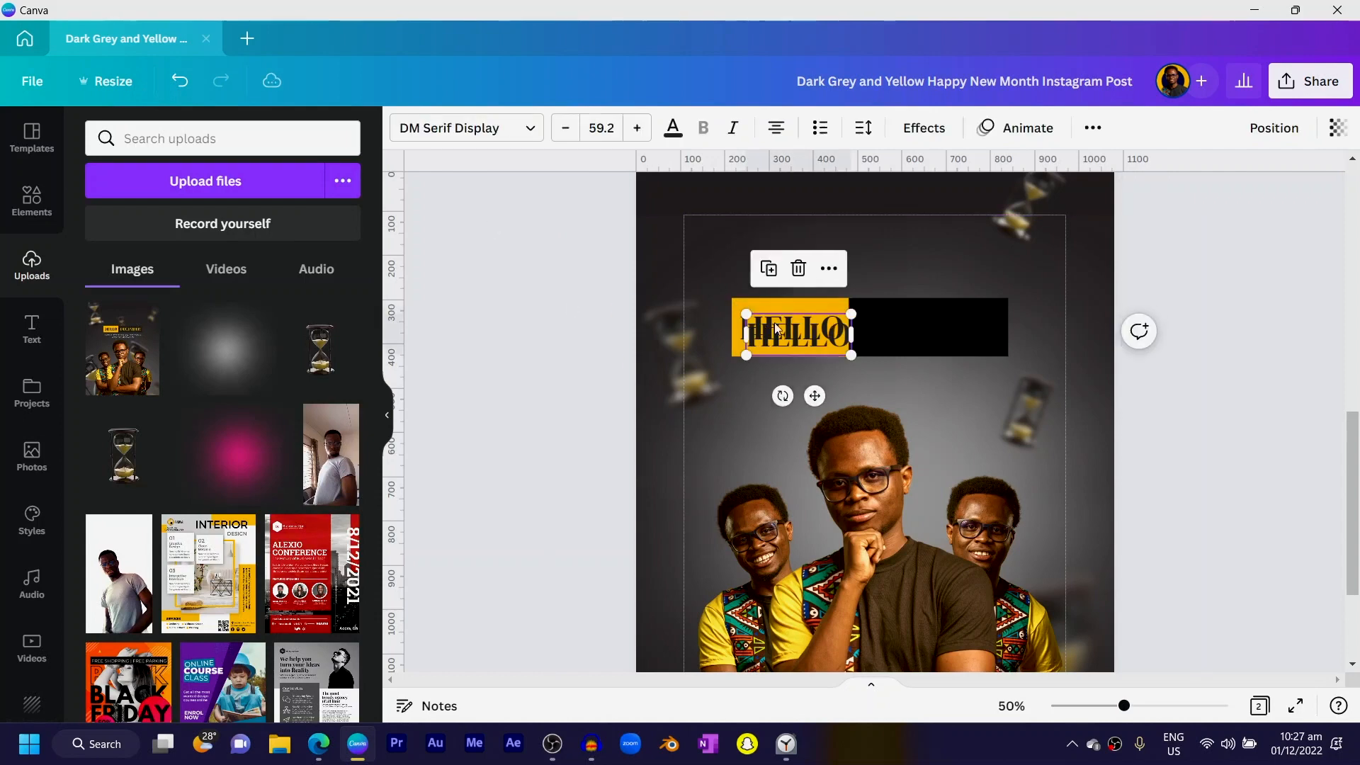
left_click_drag(775, 322, 907, 325)
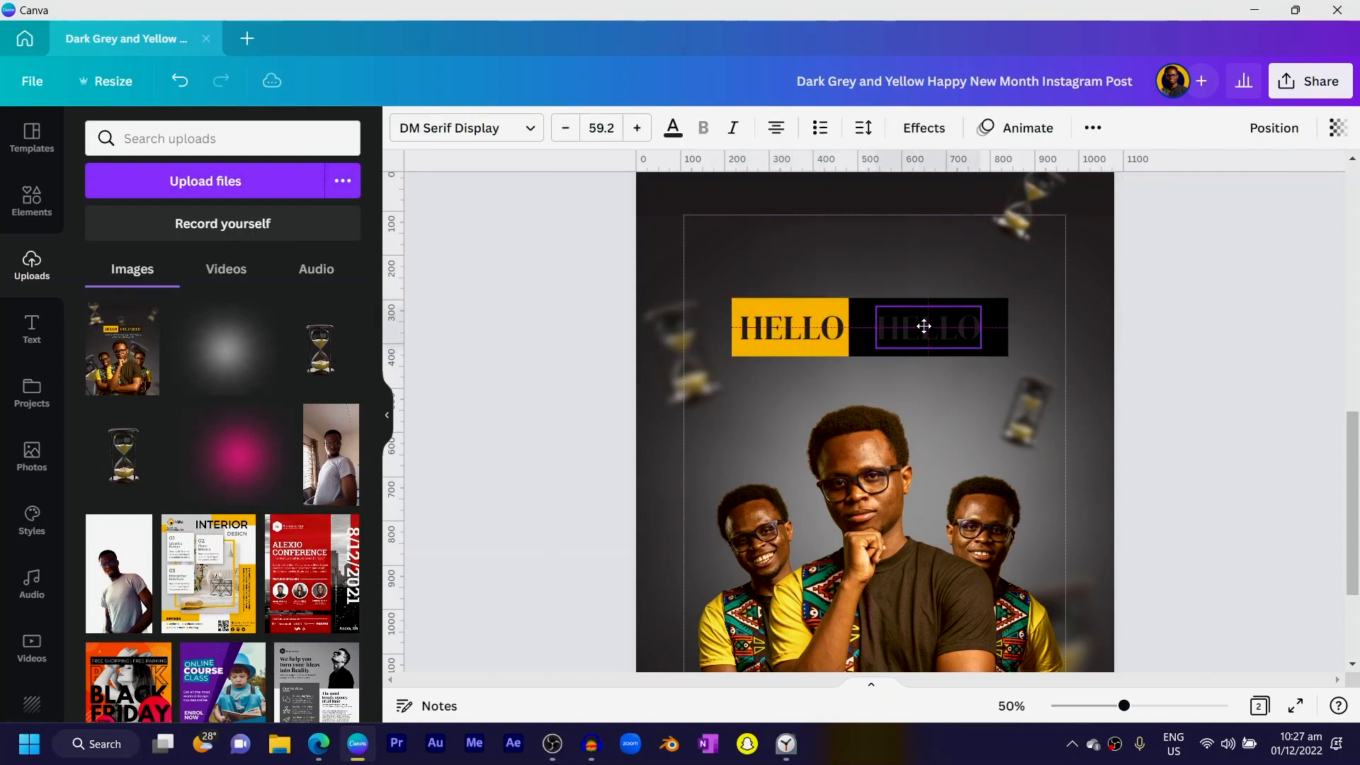
left_click(673, 128)
left_click(245, 227)
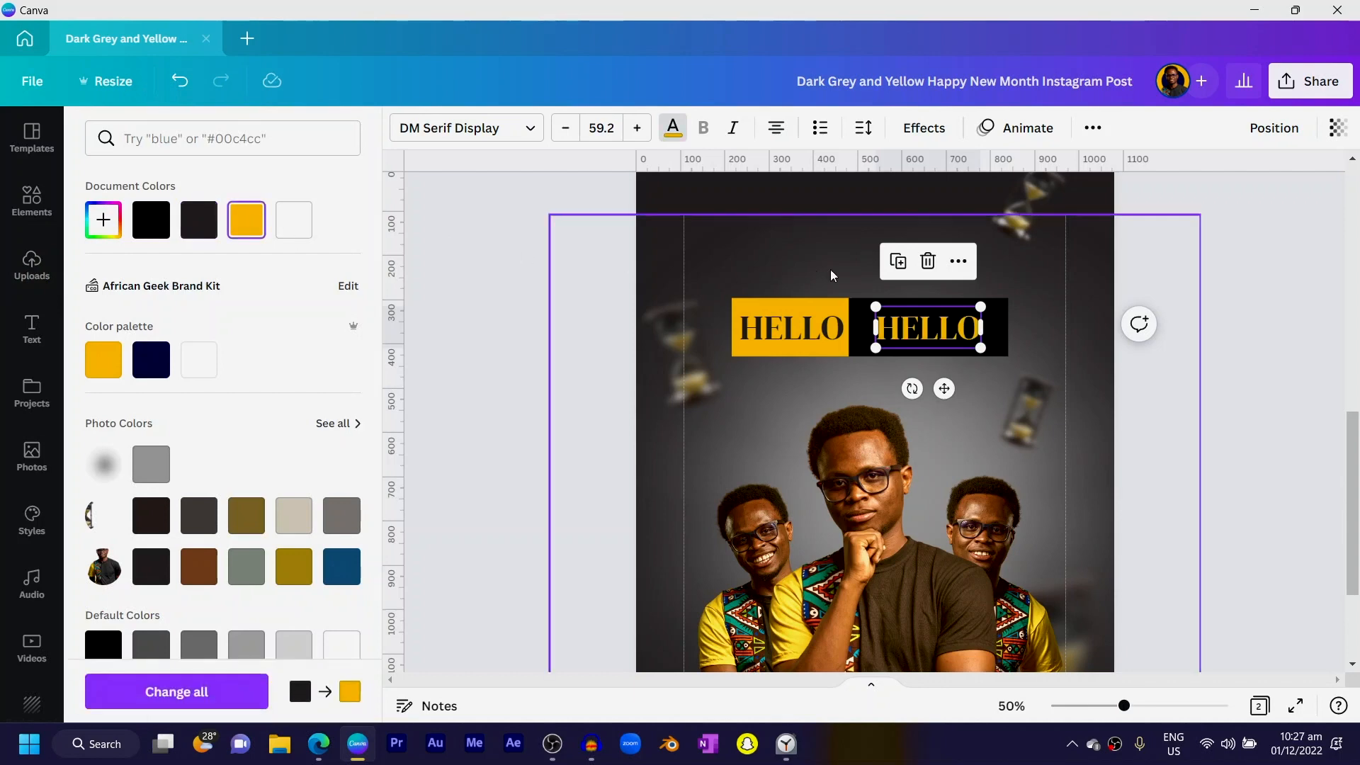
Change the yellow text on the black bar to "JANUARY".
double_click(903, 314)
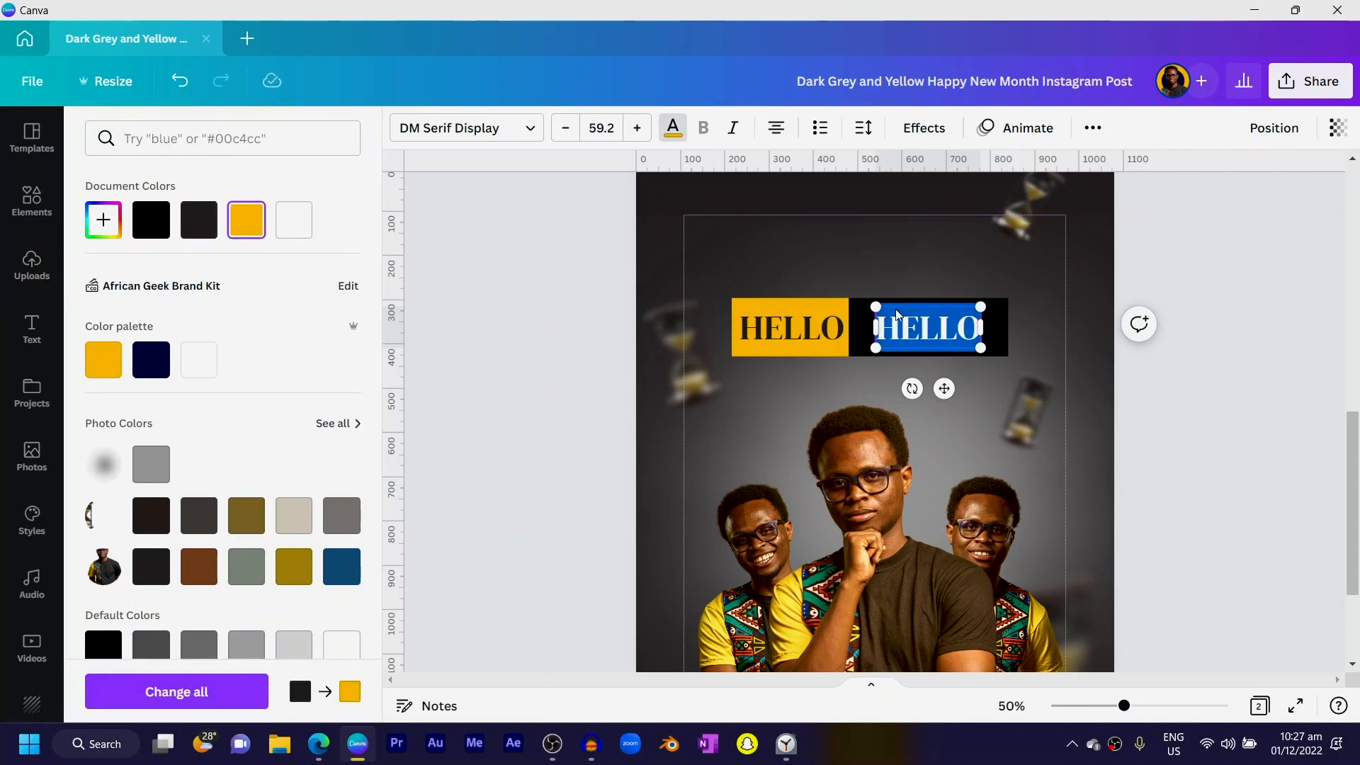
type("JANUA")
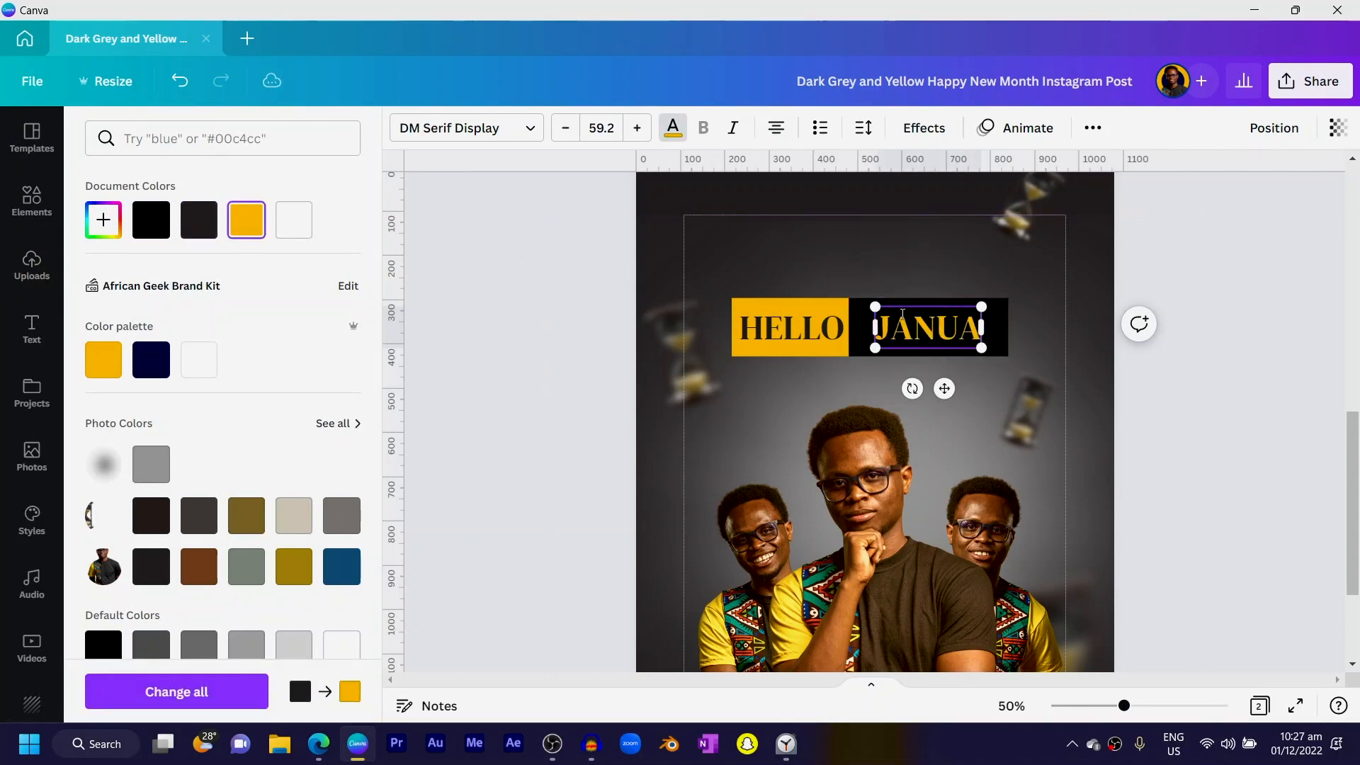
type("RY")
key("Escape")
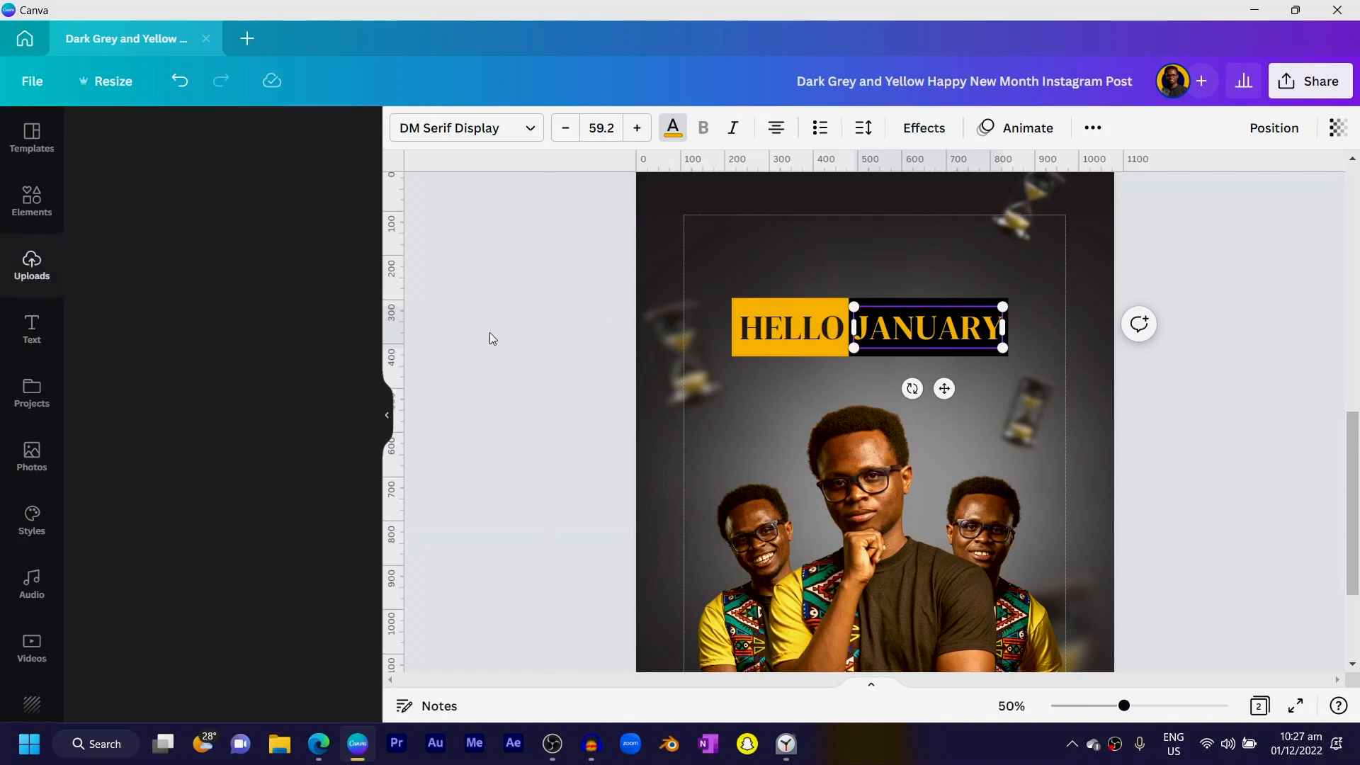
left_click(614, 308)
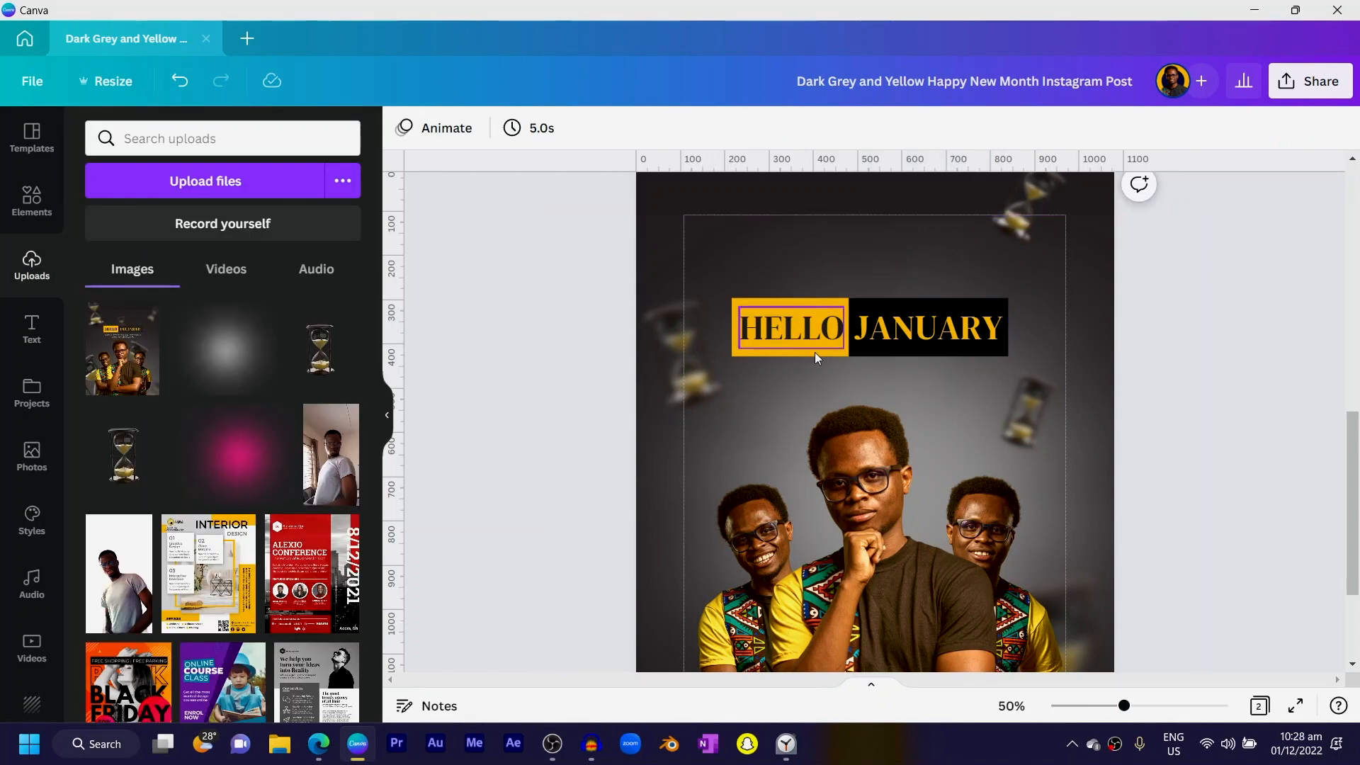
Select both bars together with the HELLO and JANUARY texts and nudge the whole headline upward.
left_click(807, 354)
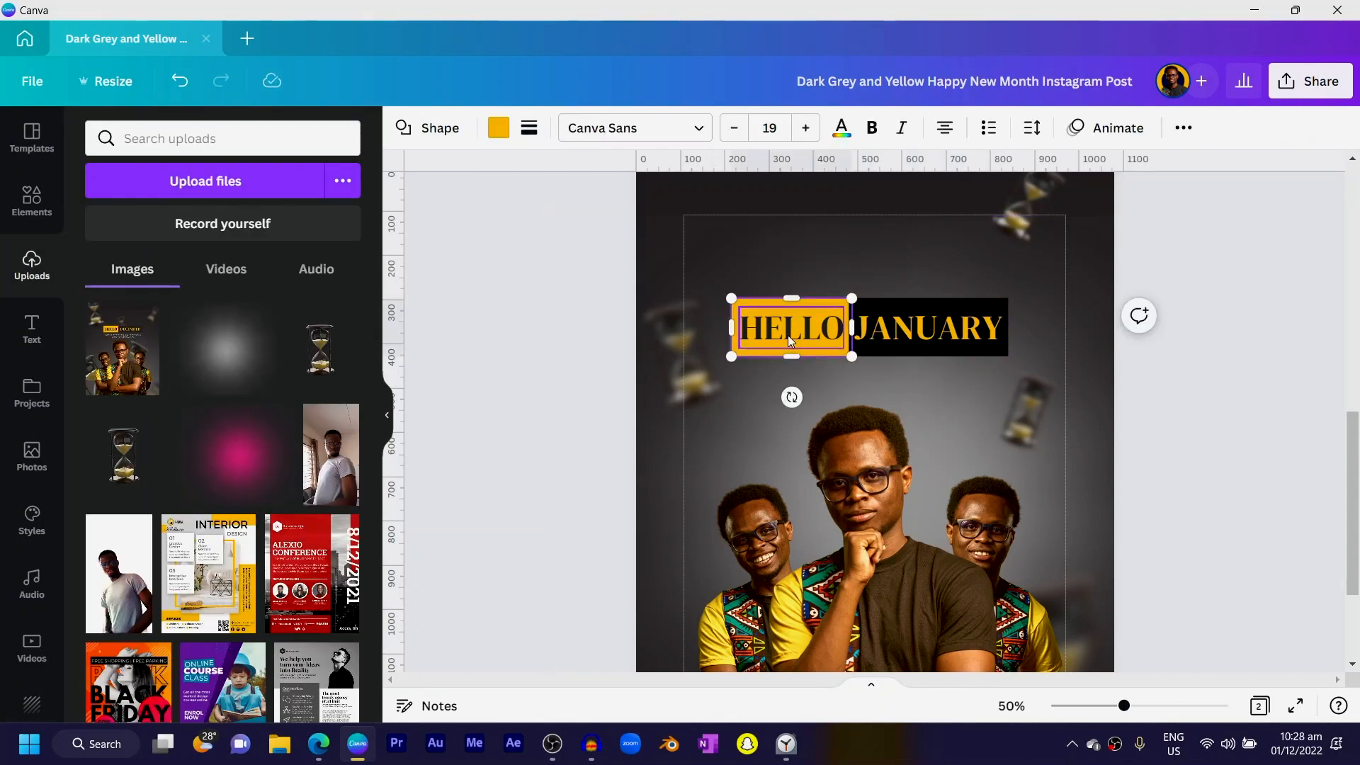
left_click(867, 322, "shift")
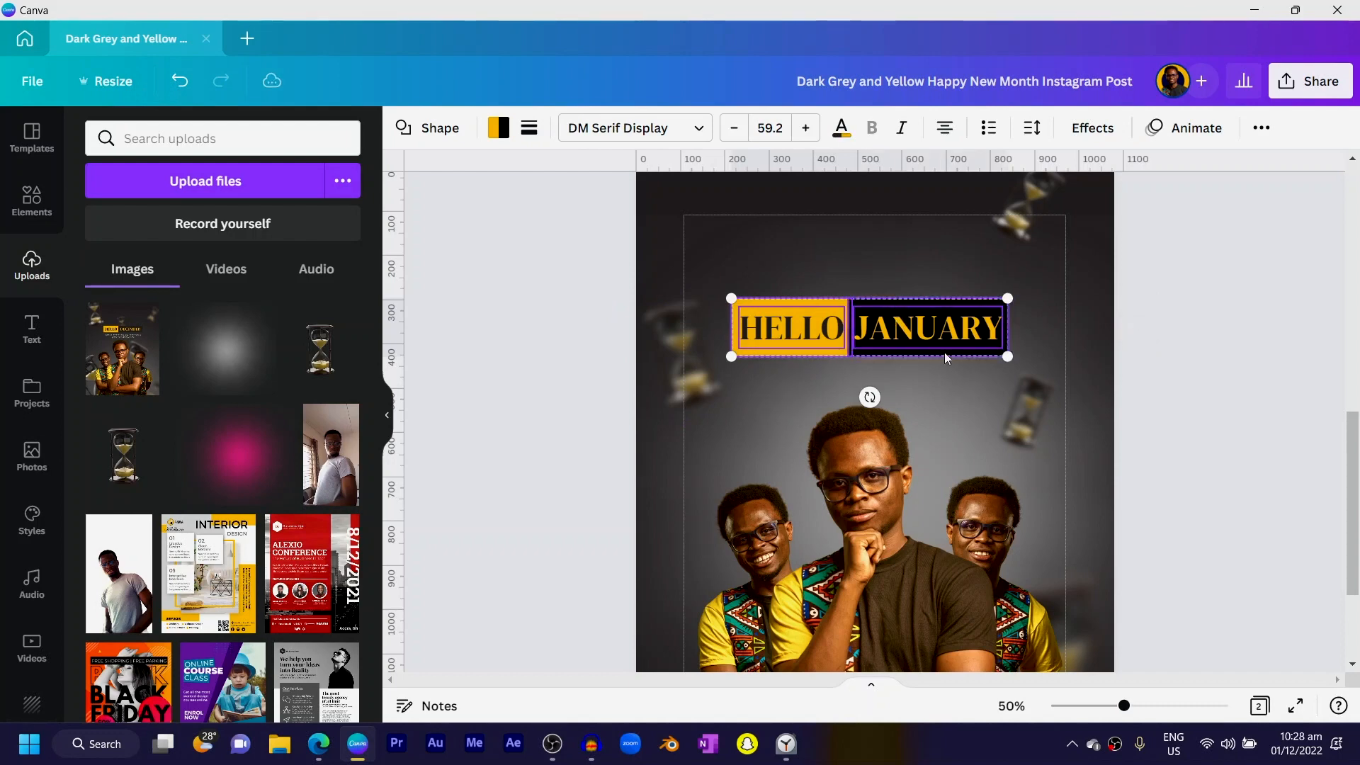
key("shift+Up")
key("shift+Up")
key("shift+Up")
key("shift+Up")
key("shift+Up")
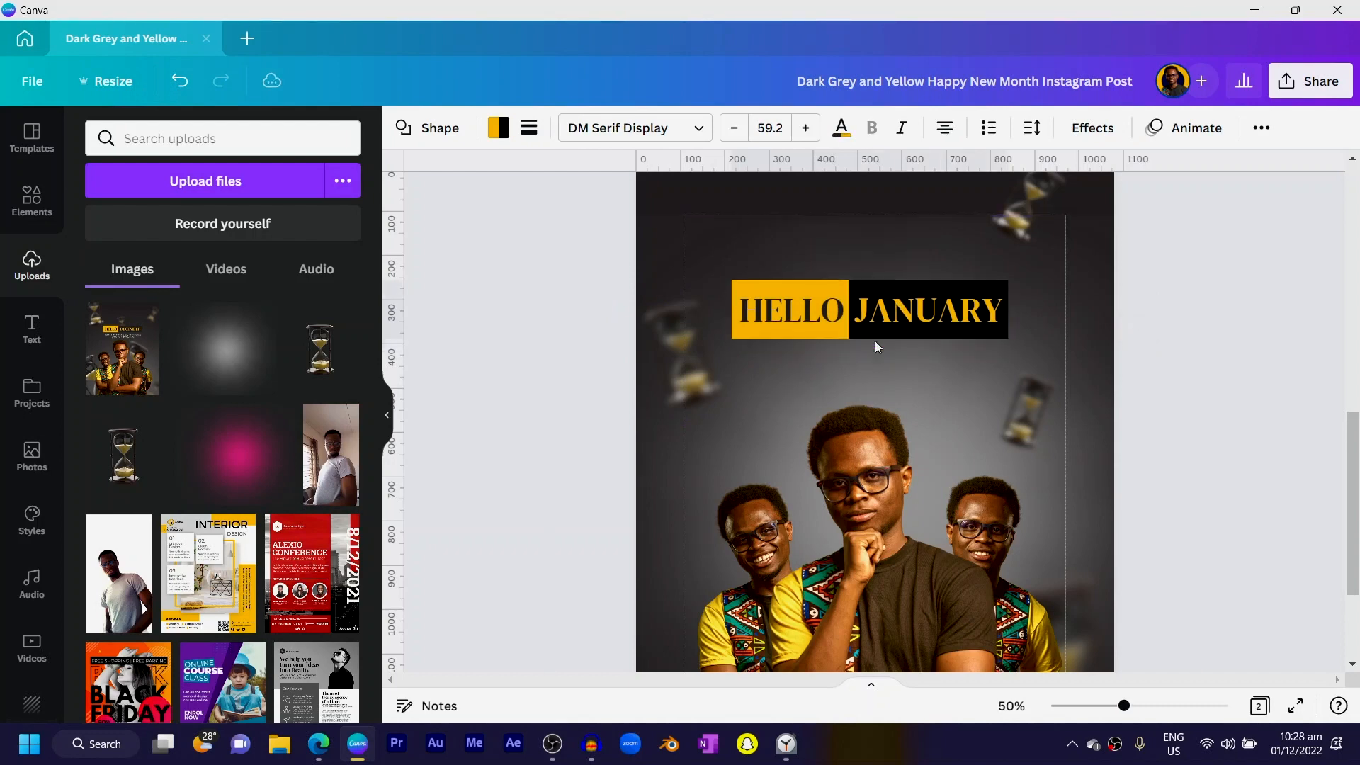
left_click(1235, 272)
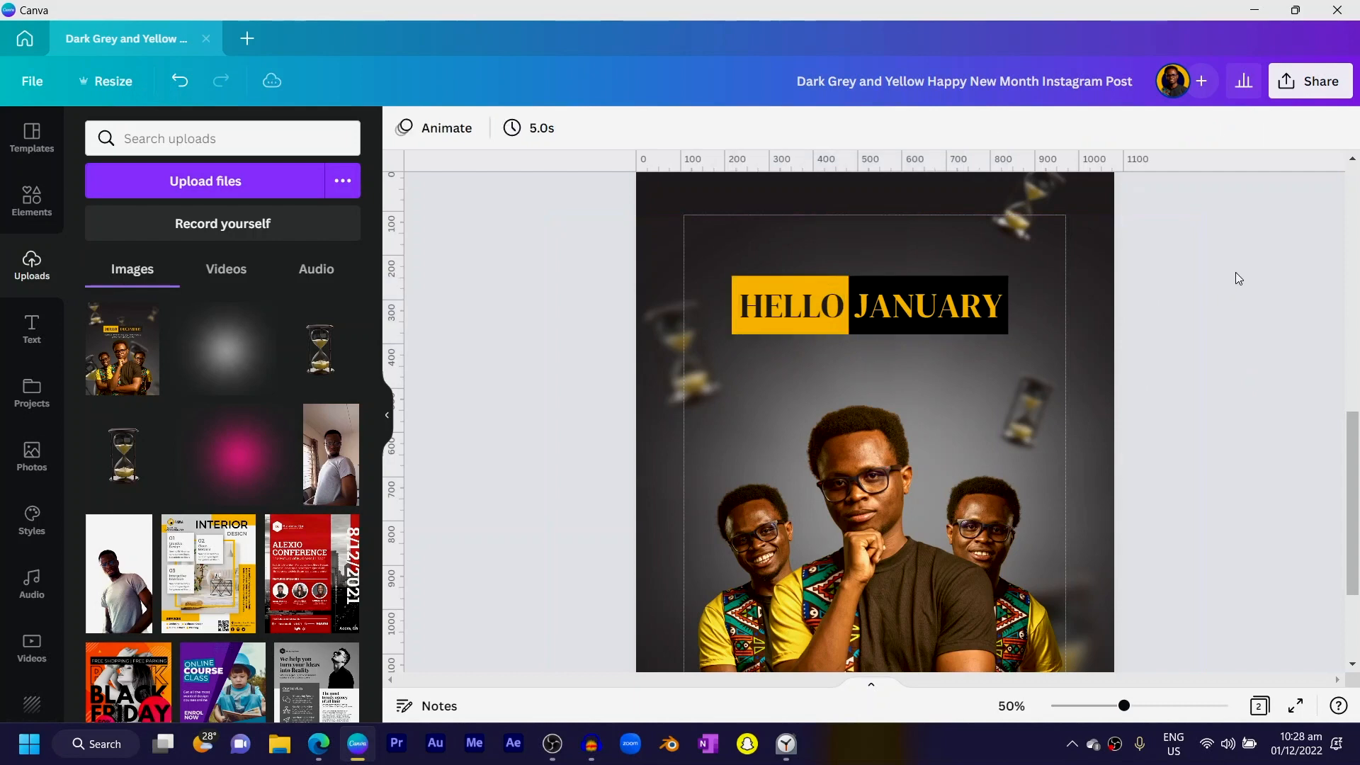
Add a placeholder paragraph text directly under the HELLO JANUARY headline.
key("t")
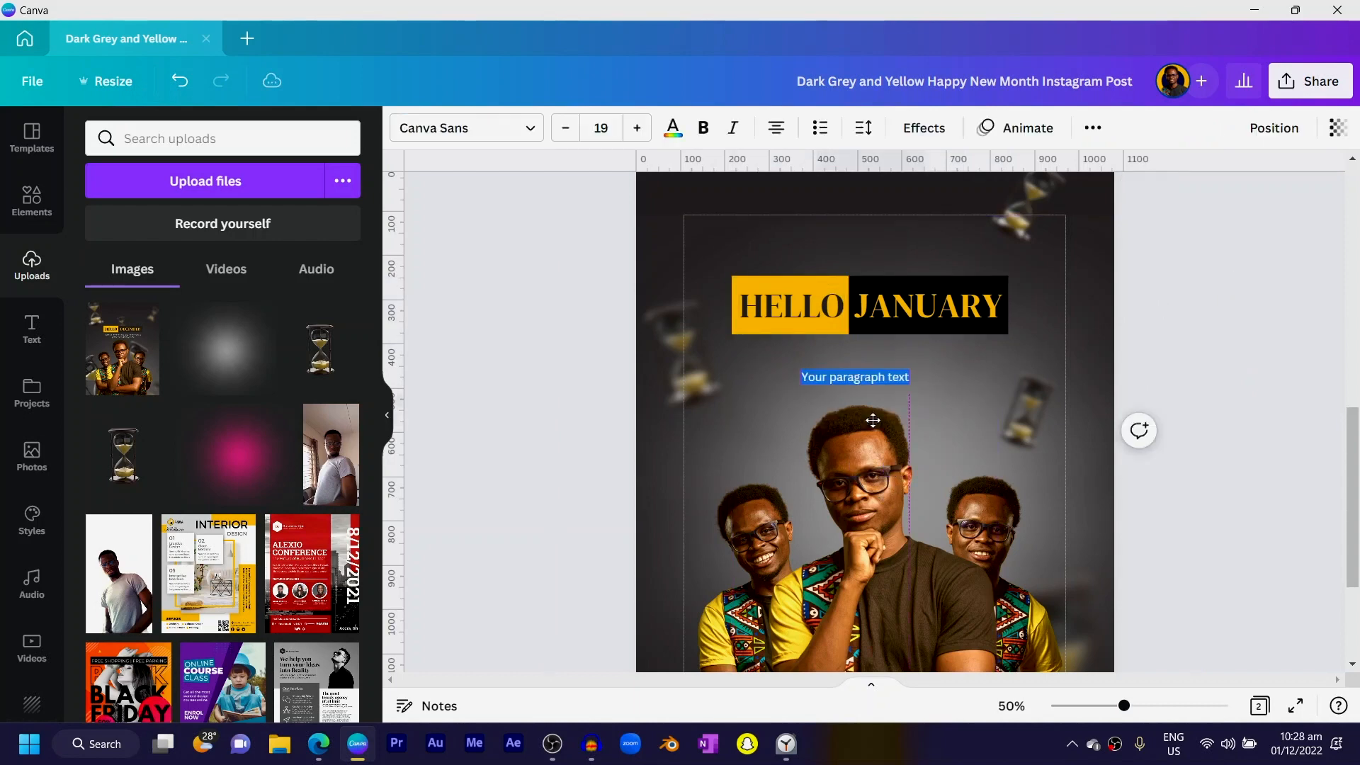
left_click_drag(873, 420, 896, 391)
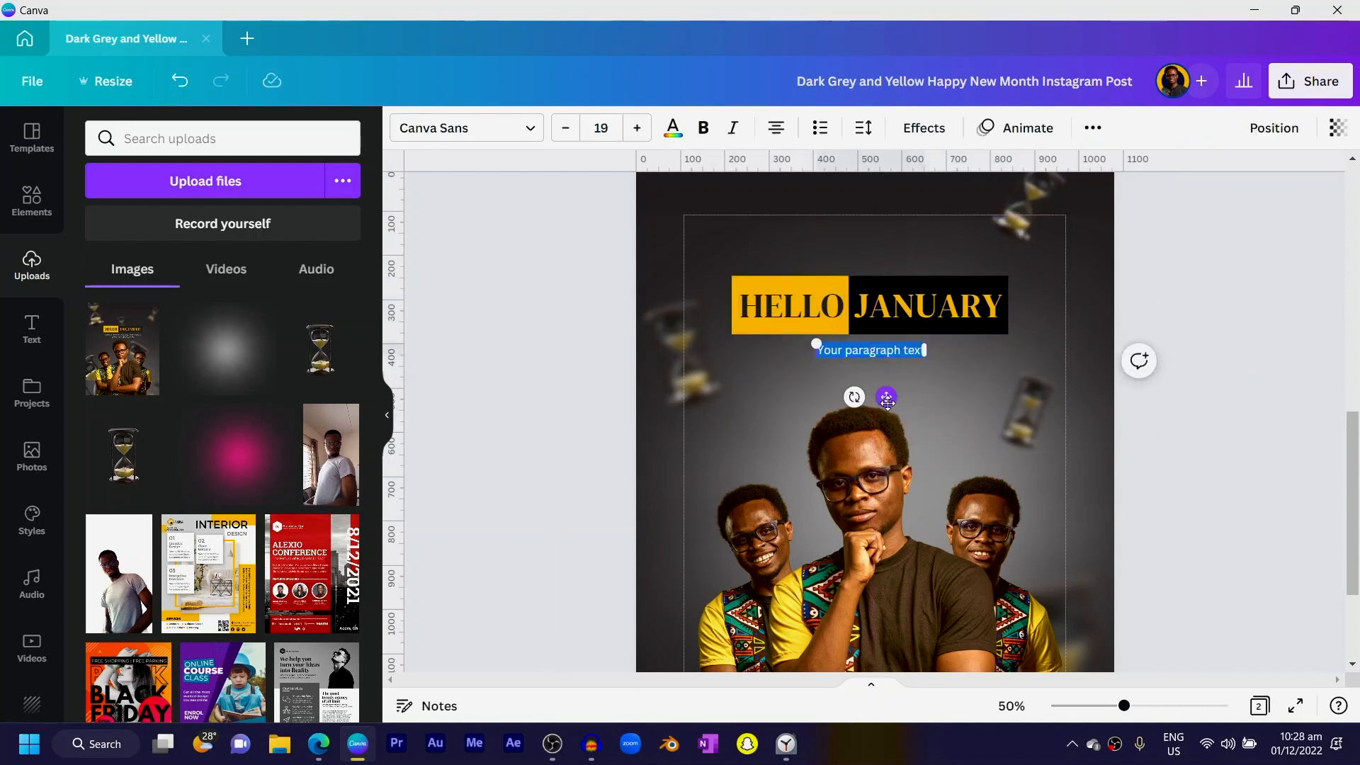
Copy page 1's tagline "Seeing a new month equally means you are seeing fresh opportunities." and delete page 2's placeholder text.
scroll(887, 400, "up", 10)
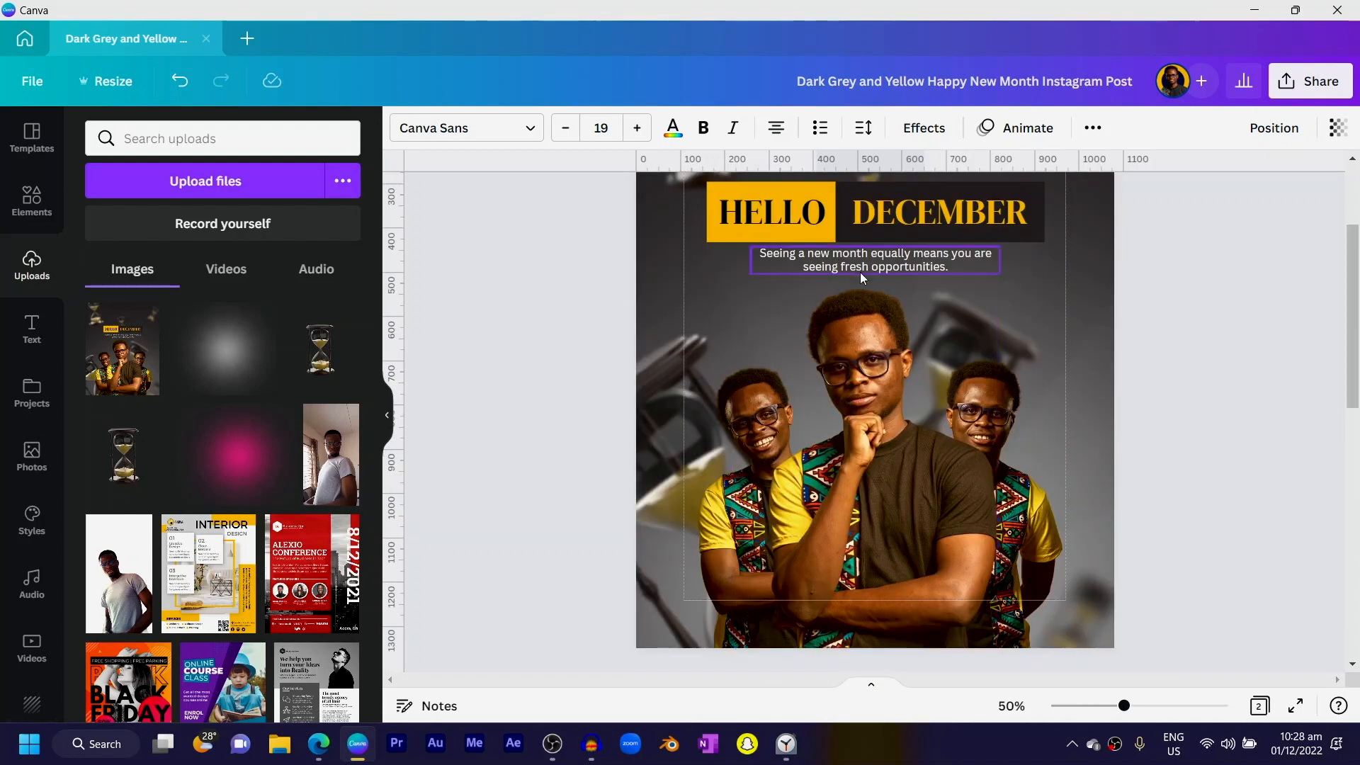
left_click(858, 267)
scroll(859, 268, "down", 10)
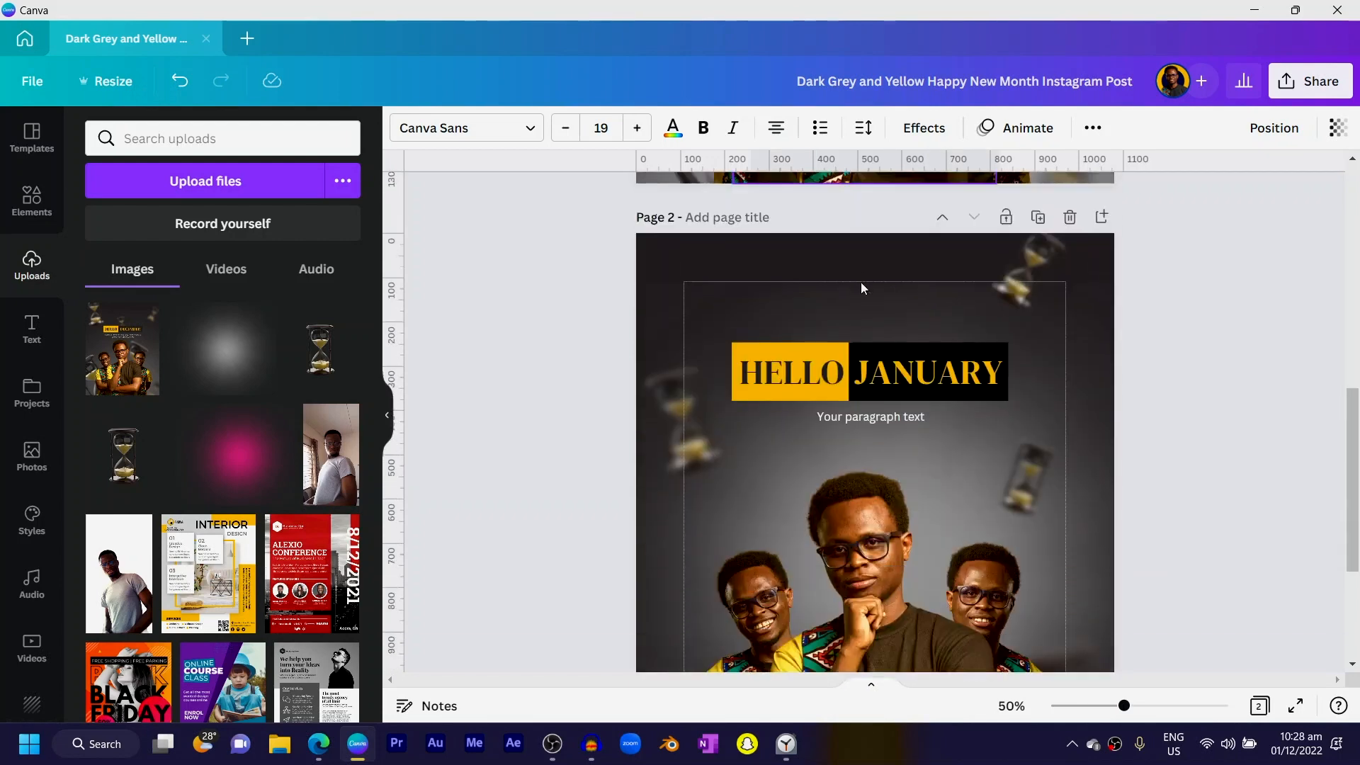
left_click(876, 267)
key("Delete")
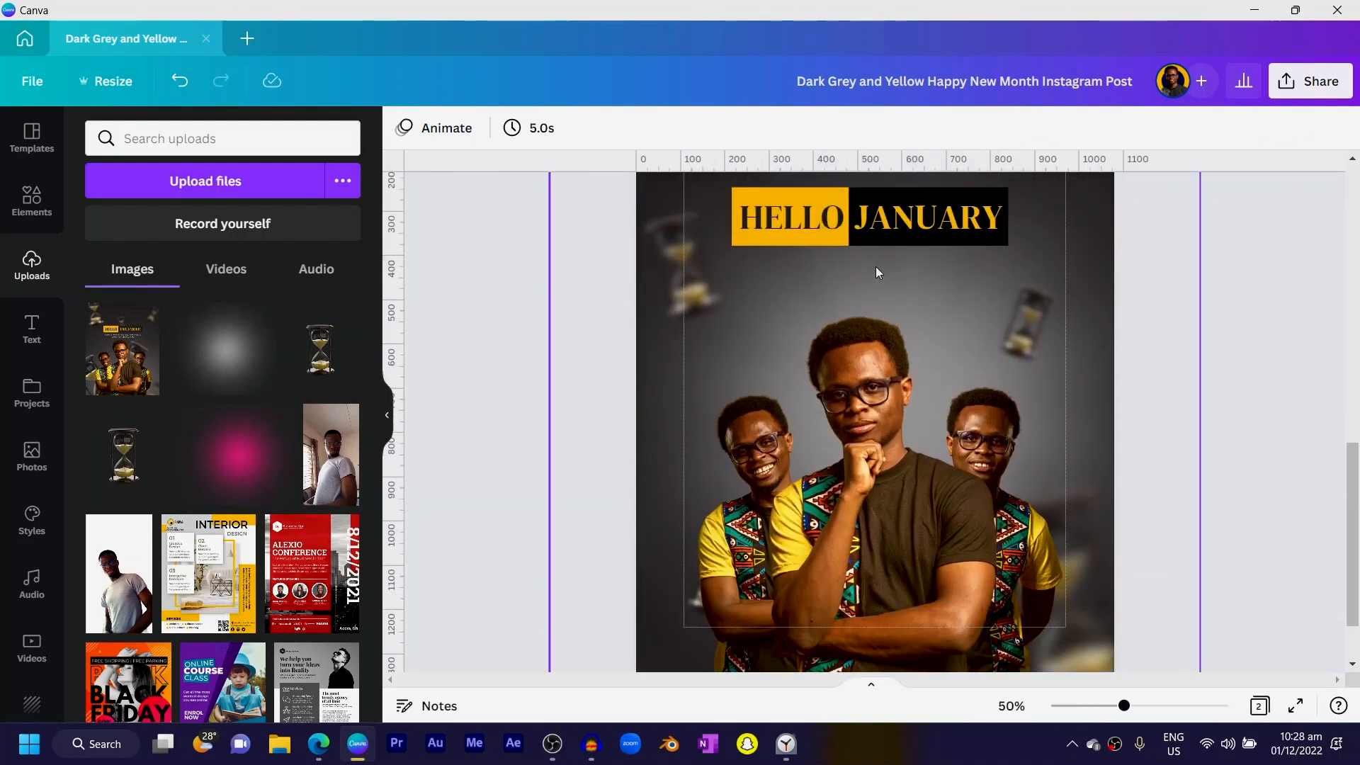
Paste the copied tagline onto page 2, center it directly beneath the HELLO JANUARY headline and deselect it.
key("ctrl+v")
left_click_drag(897, 345, 897, 326)
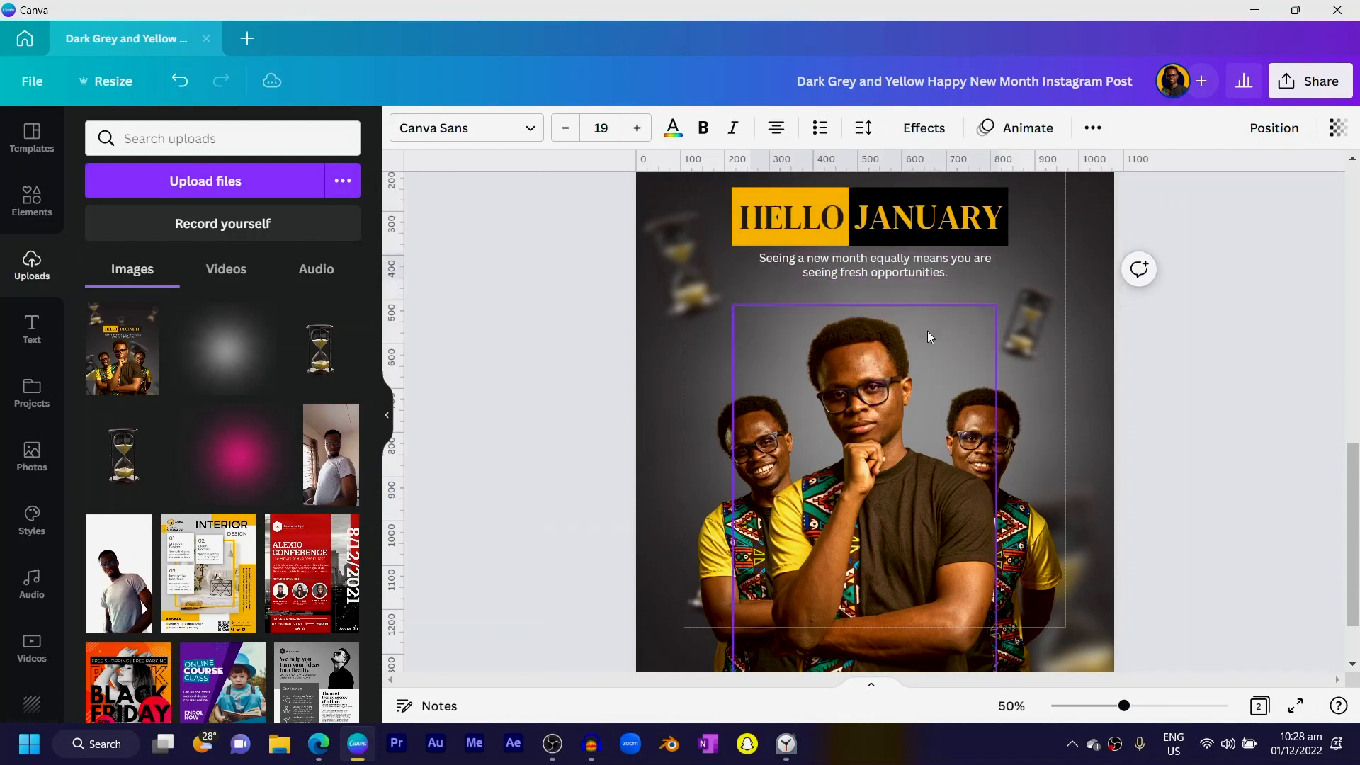
scroll(925, 333, "up", 2)
scroll(925, 333, "down", 3)
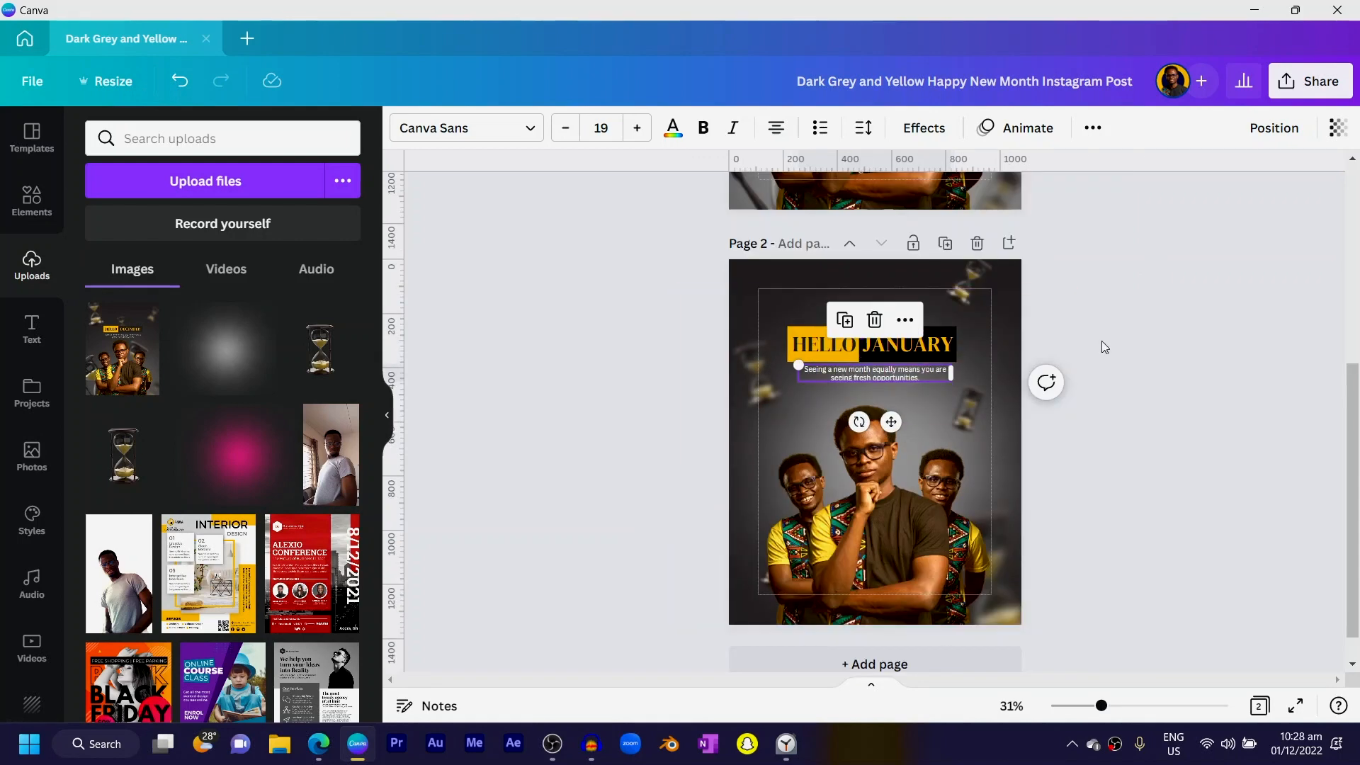
left_click(1157, 304)
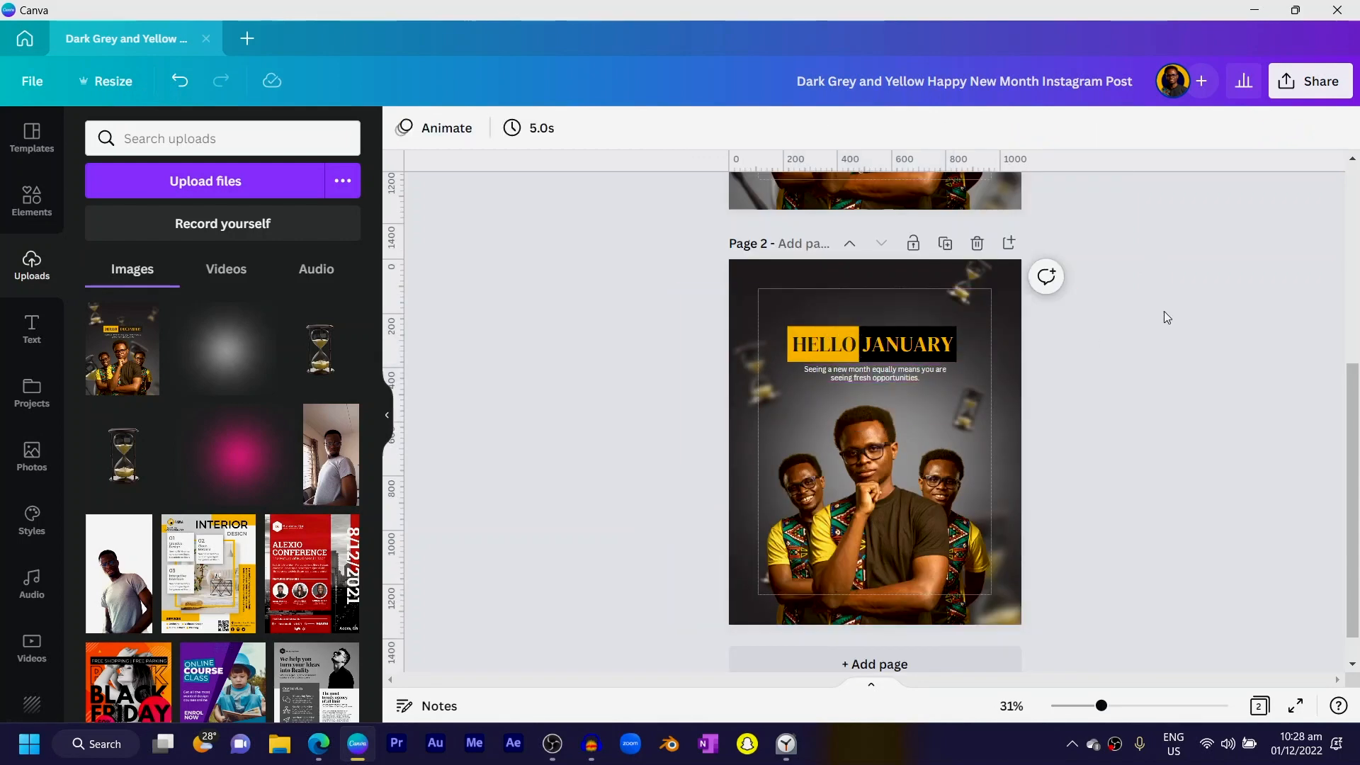